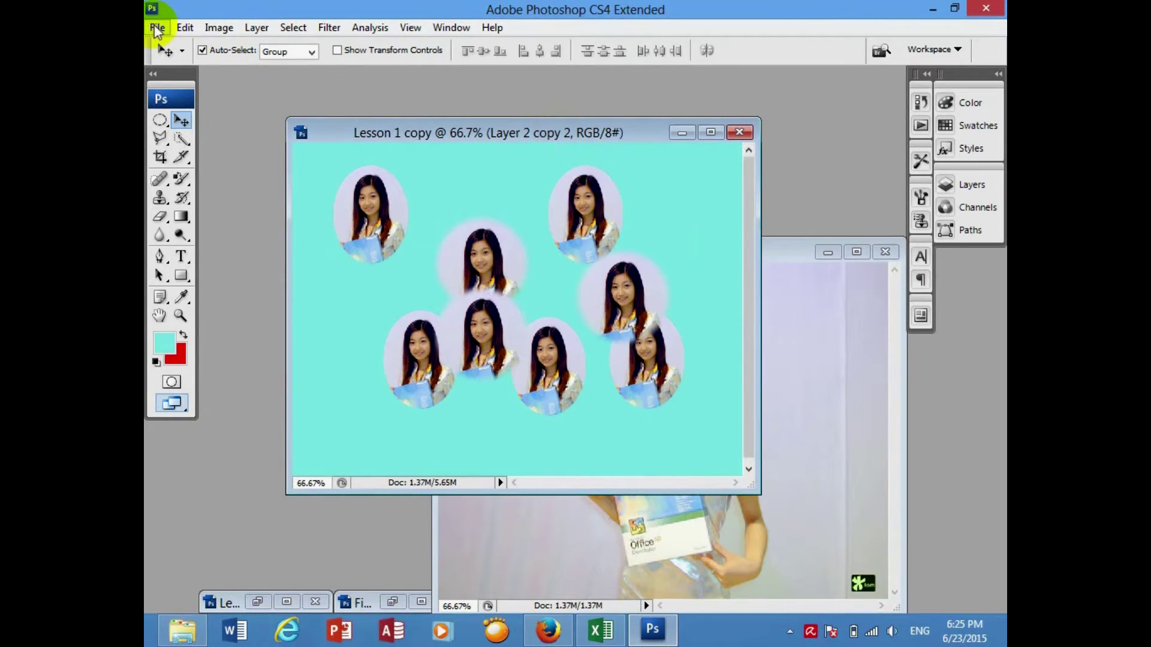
Step: Review the Save As file formats for Lesson 1 copy.psd, then switch to Word
left_click(157, 27)
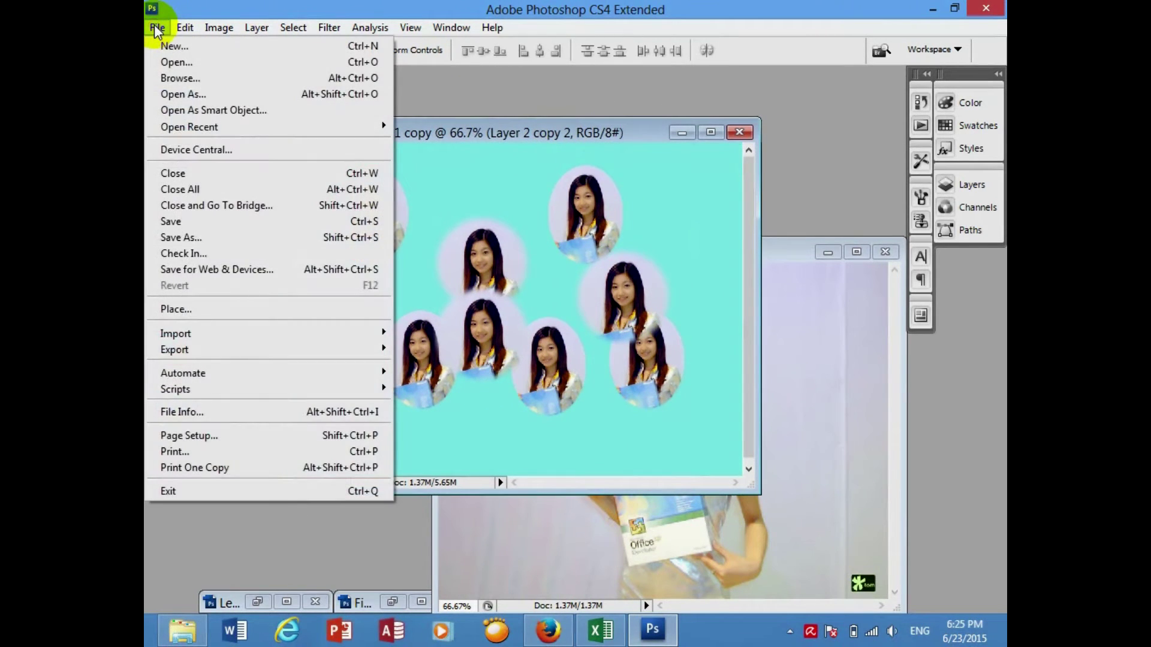
left_click(208, 239)
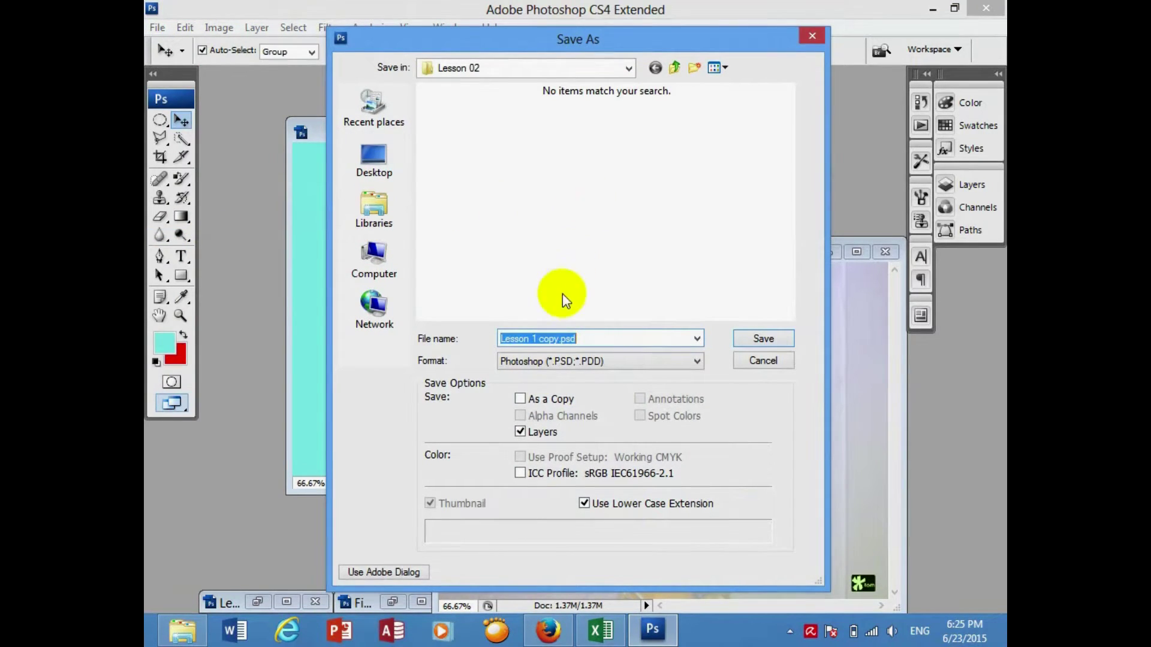
left_click(698, 361)
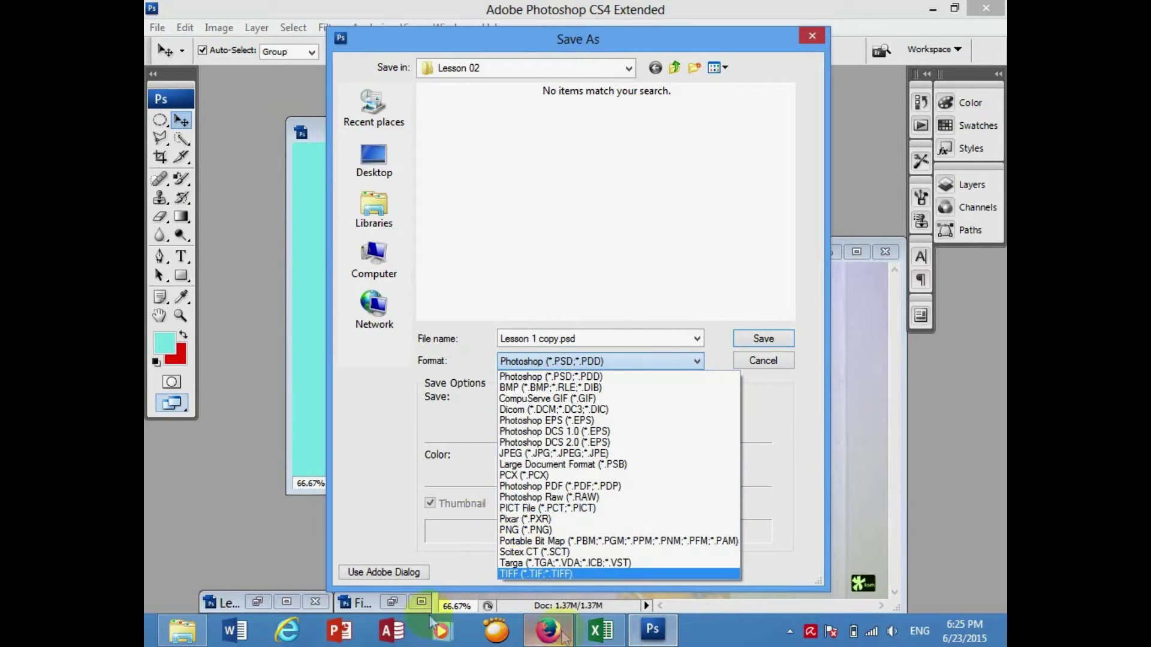
left_click(223, 633)
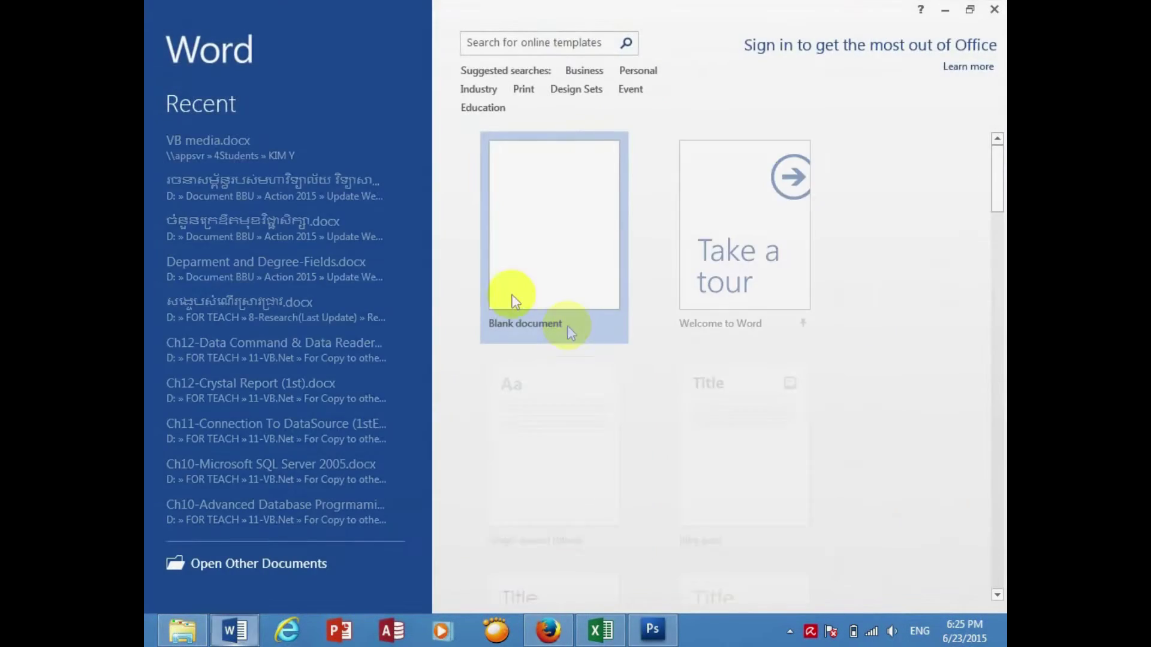
Step: Start a blank Word document and recheck Photoshop's file format list
left_click(597, 251)
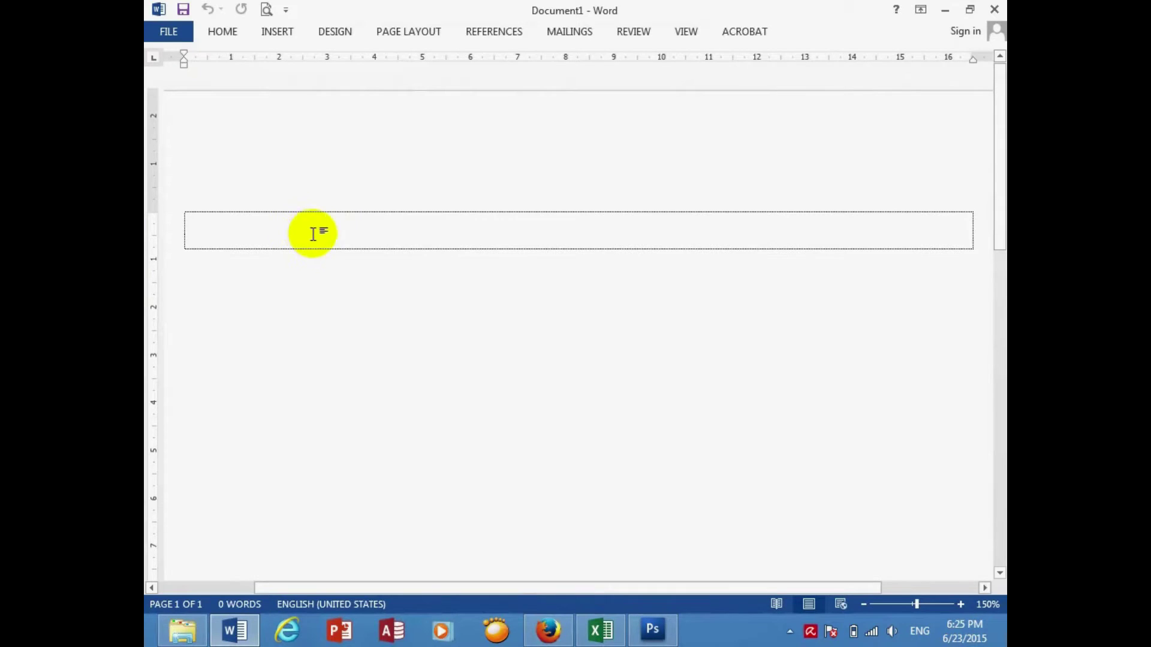
left_click(647, 634)
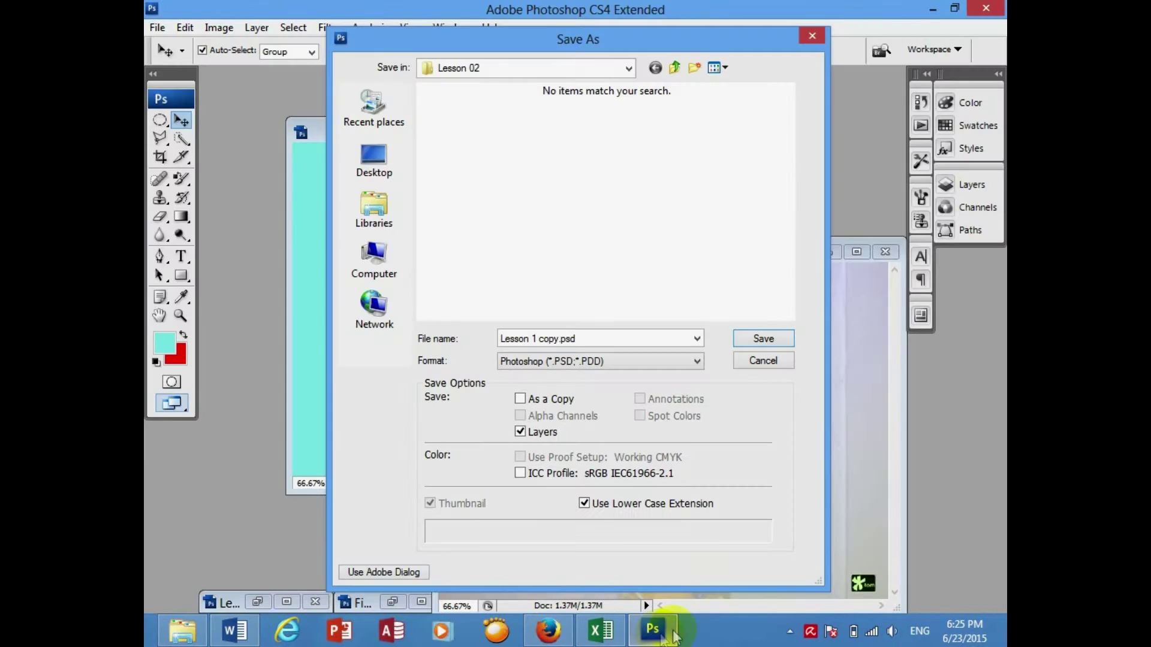
left_click(697, 362)
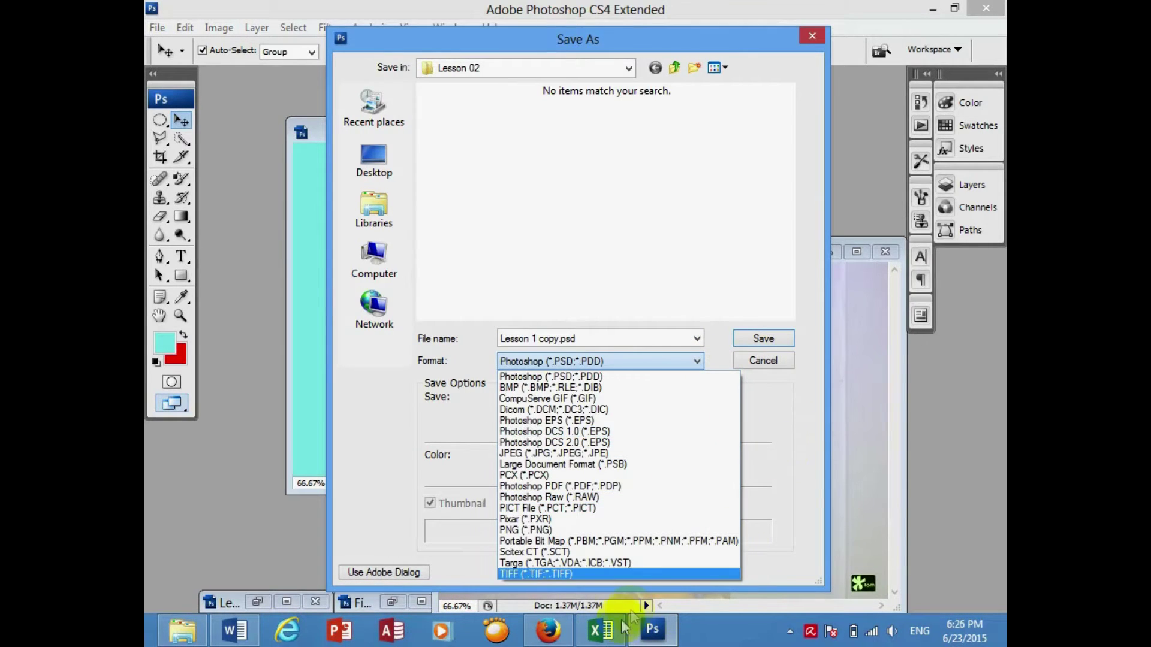
left_click(233, 630)
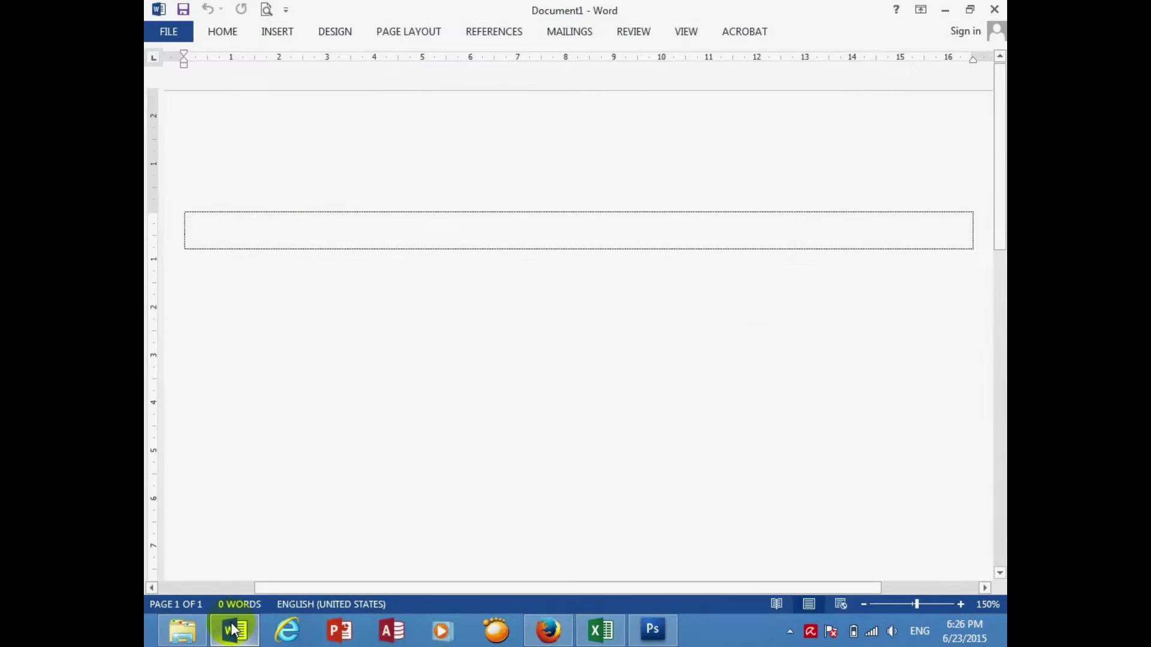
Step: Close Word, relaunch it and open a fresh blank document
right_click(243, 239)
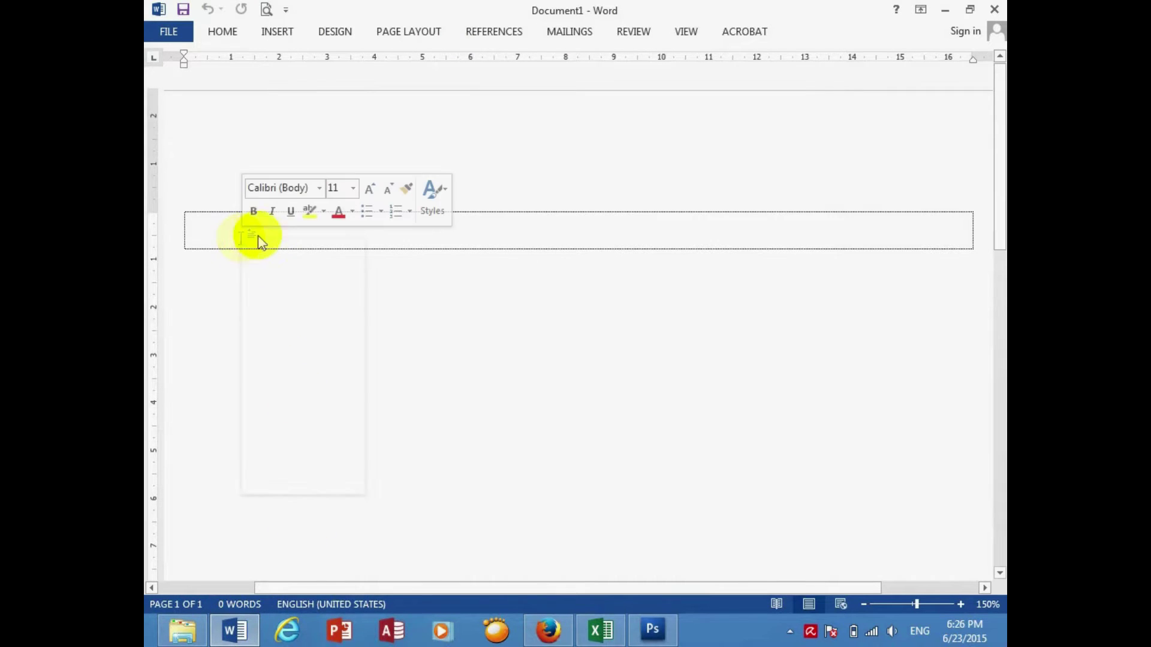
left_click(488, 321)
mouse_move(994, 9)
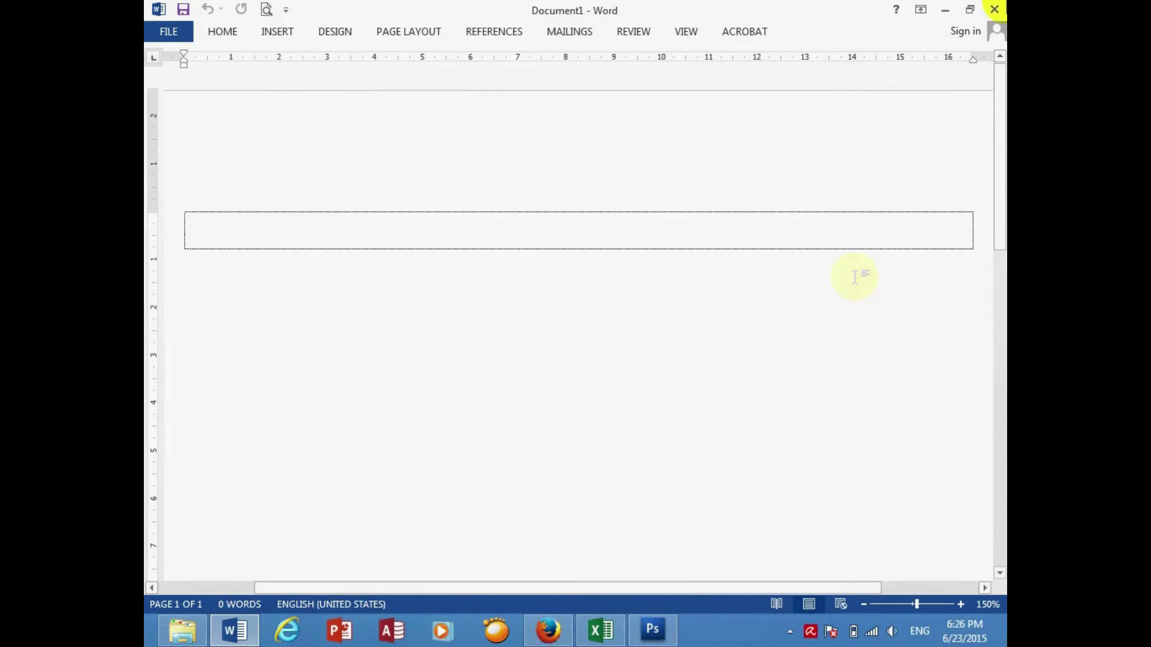
left_click(993, 13)
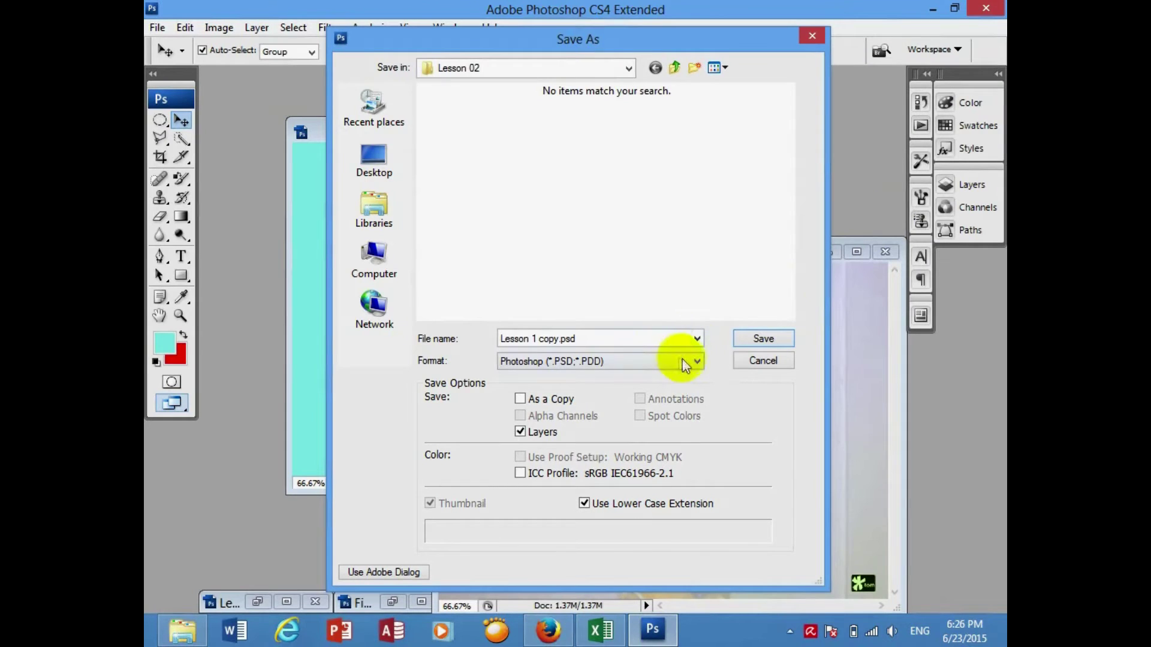
left_click(235, 629)
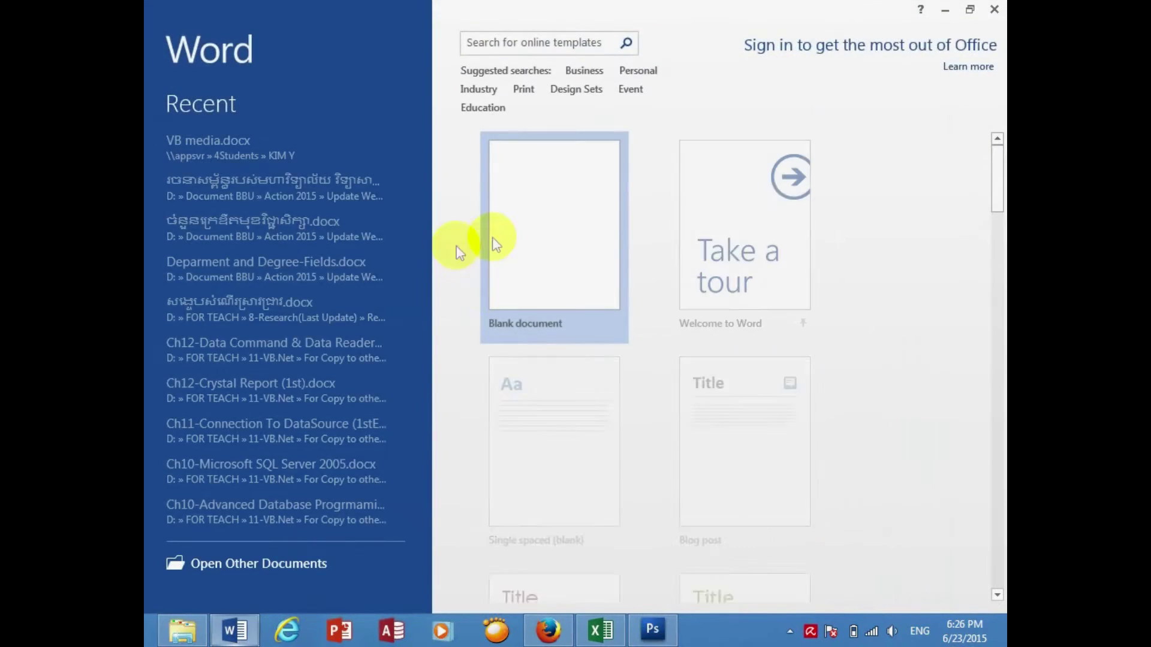
left_click(549, 258)
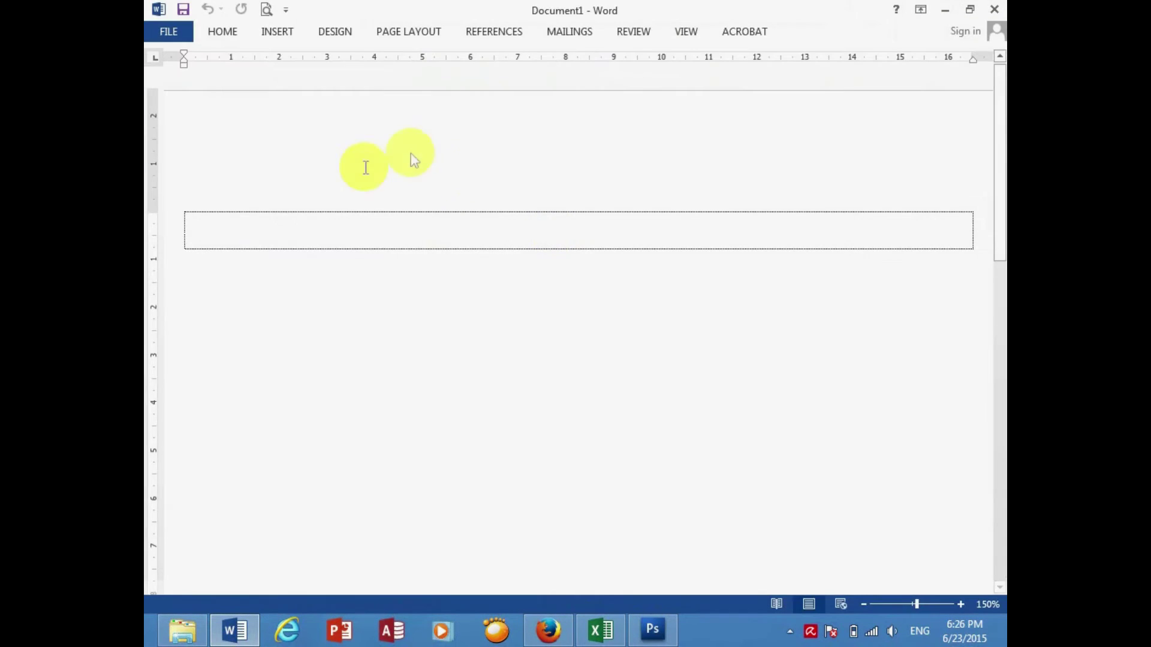
Step: Type 'PSD = PHOTOSHOP' on the first line, with a tab after PSD
type("P")
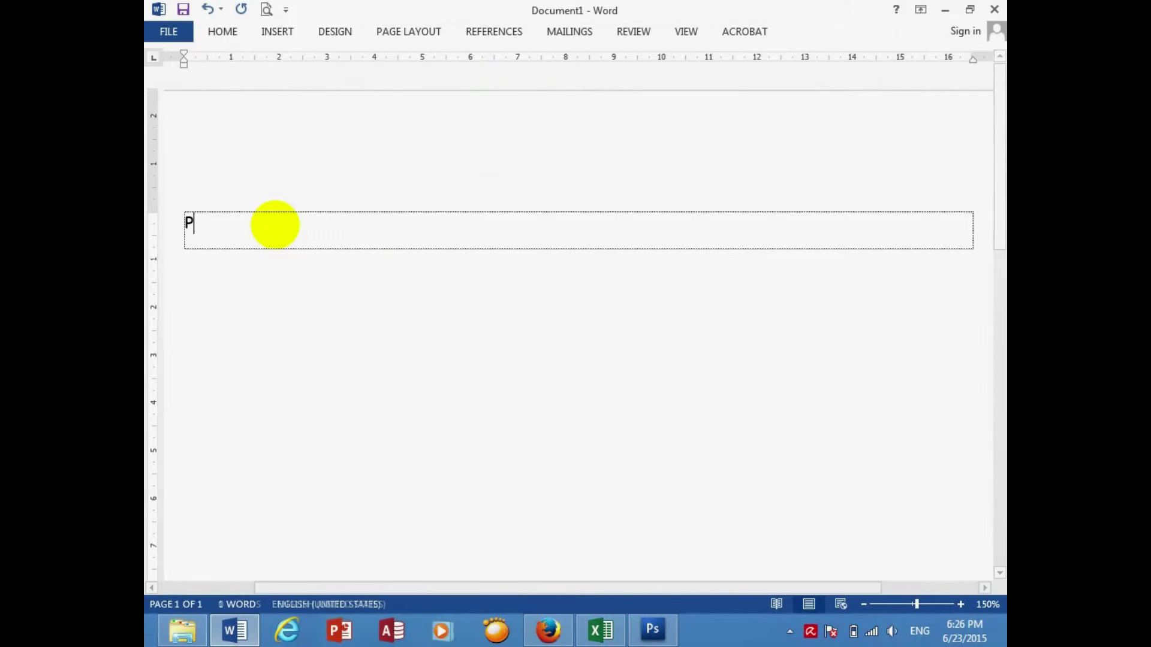
type("D")
key("BackSpace")
type("SD")
key("Tab")
type("= PHOTOSHOP")
Step: Add a second line listing JPG, BMP, GIF, PNG
key("Tab")
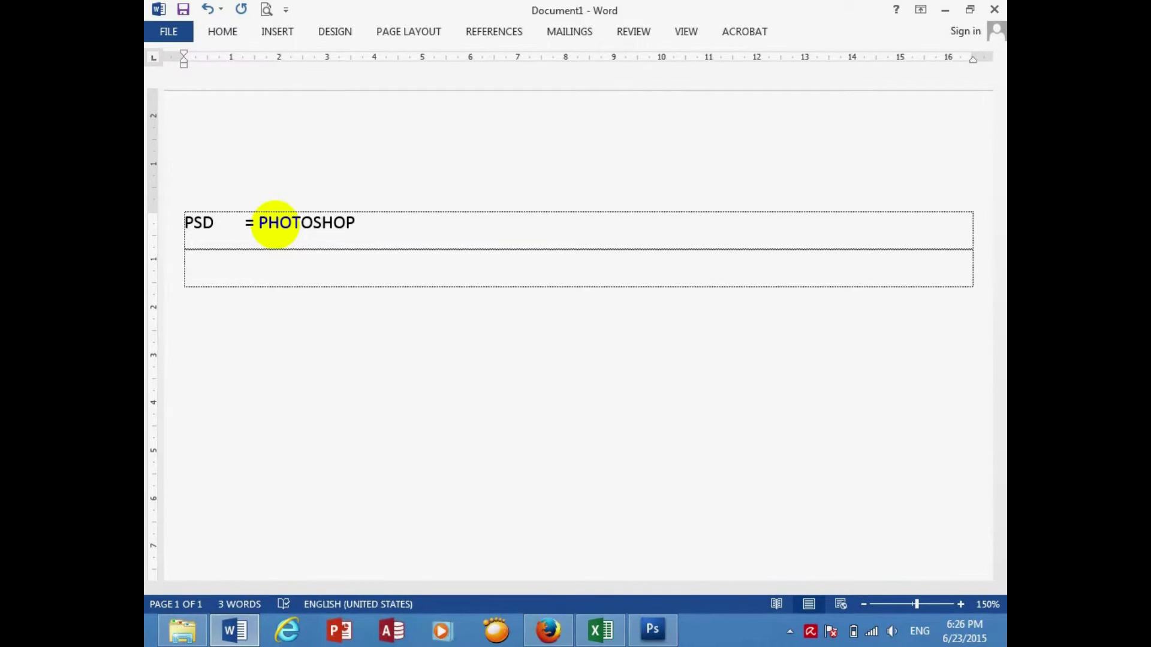
type("JPG,")
type("BMP, ")
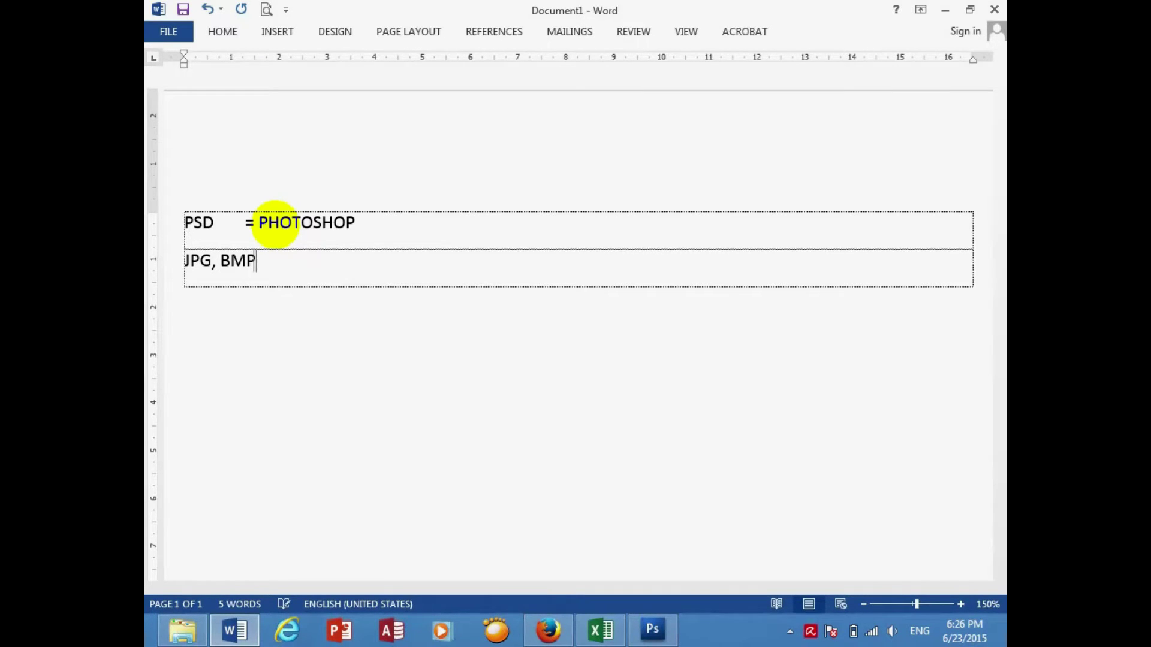
type("GIF")
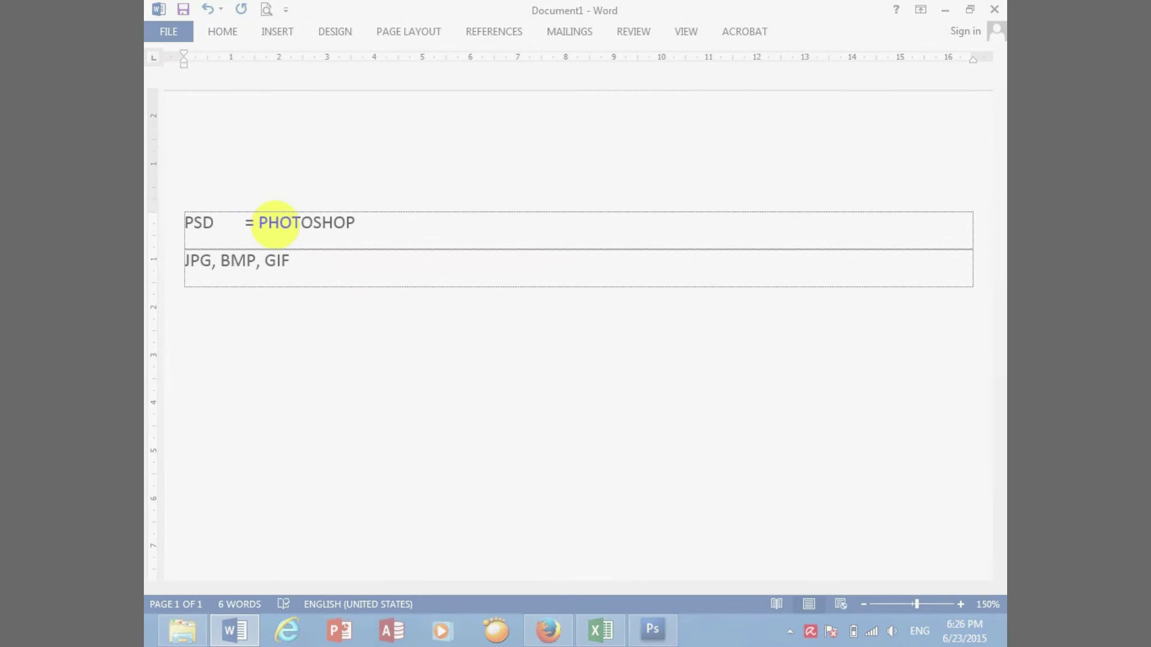
type(", PNG")
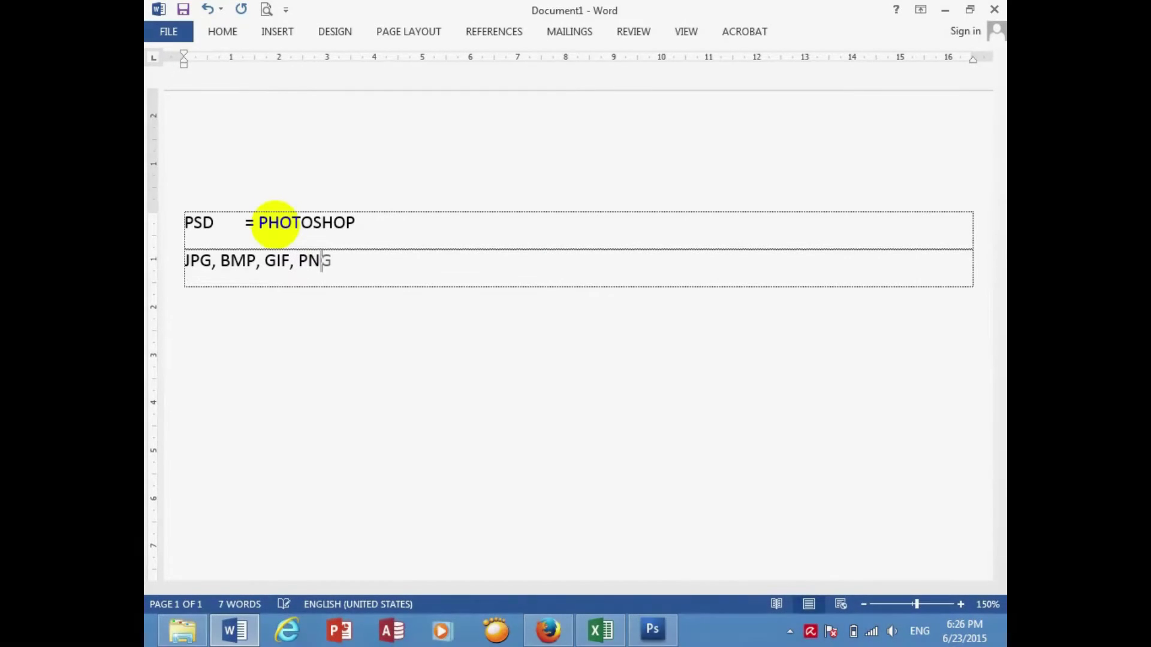
key("ctrl+shift+Left")
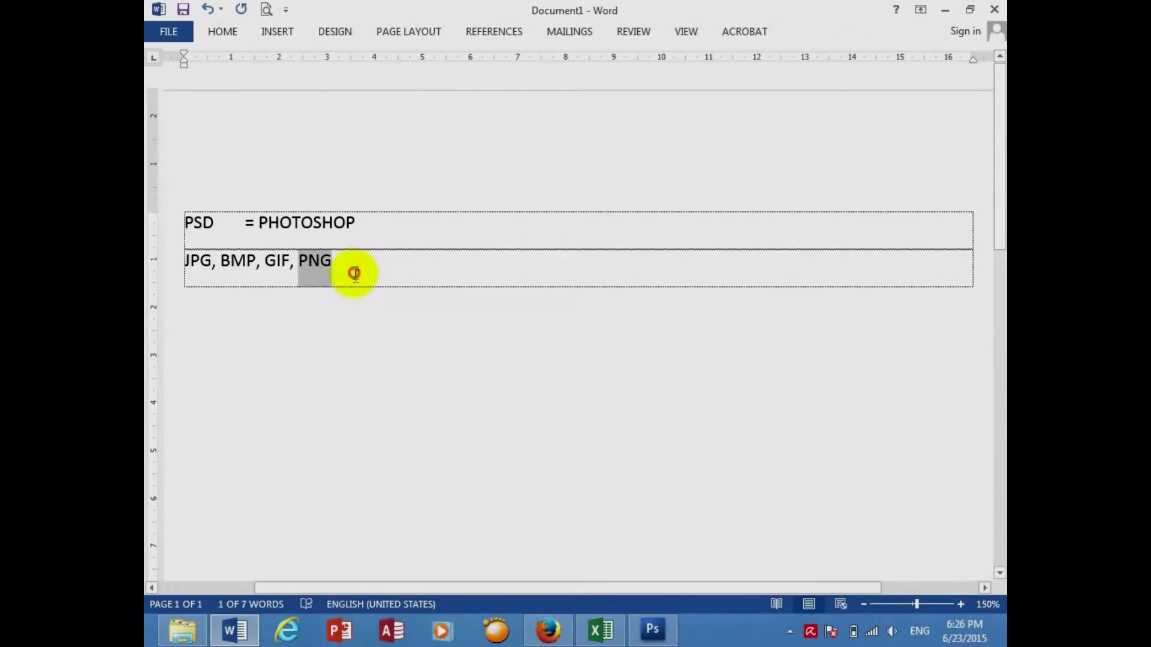
Step: Apply a yellow highlight to the word PNG on the second line
left_click_drag(337, 264, 303, 266)
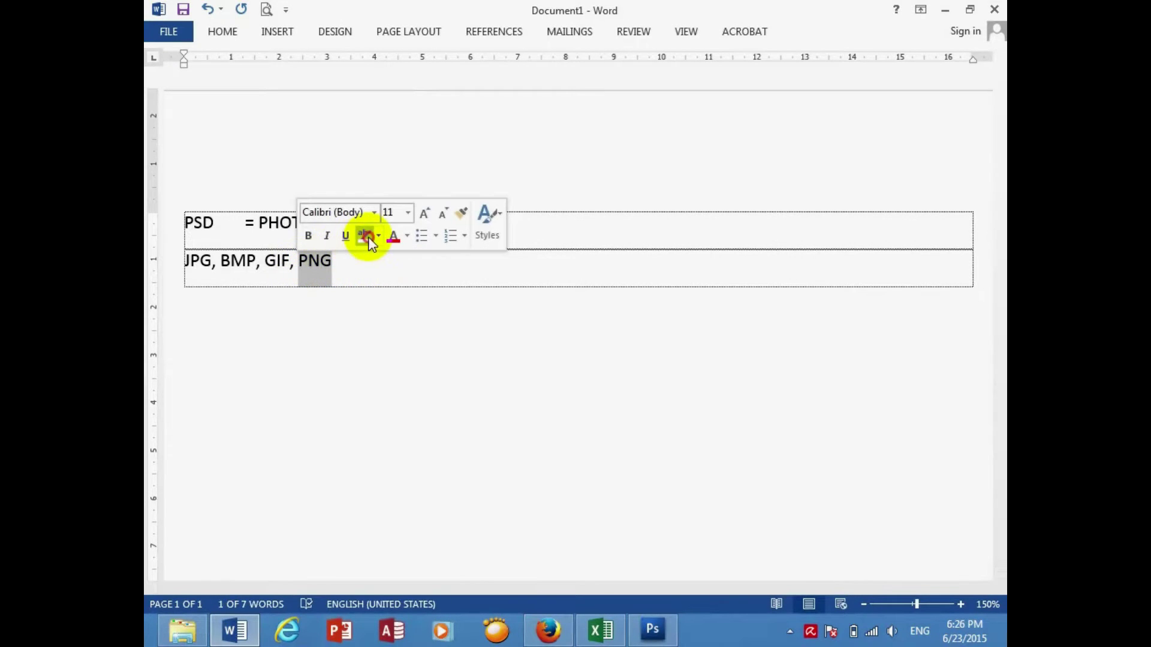
left_click(365, 236)
left_click(346, 270)
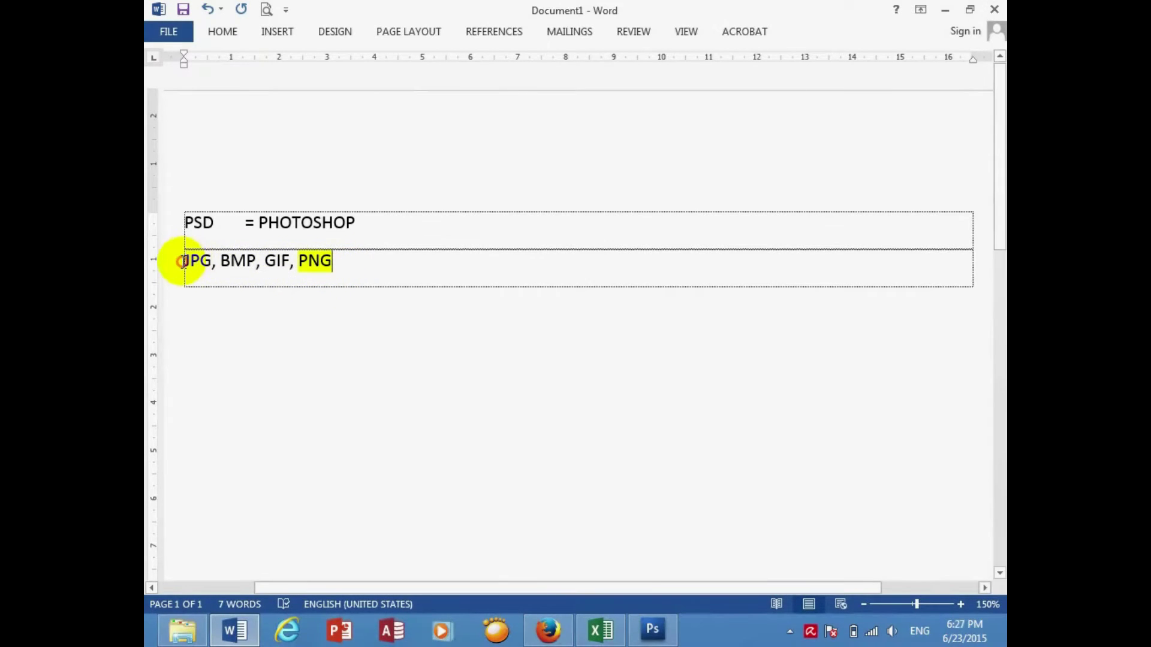
left_click_drag(186, 260, 254, 257)
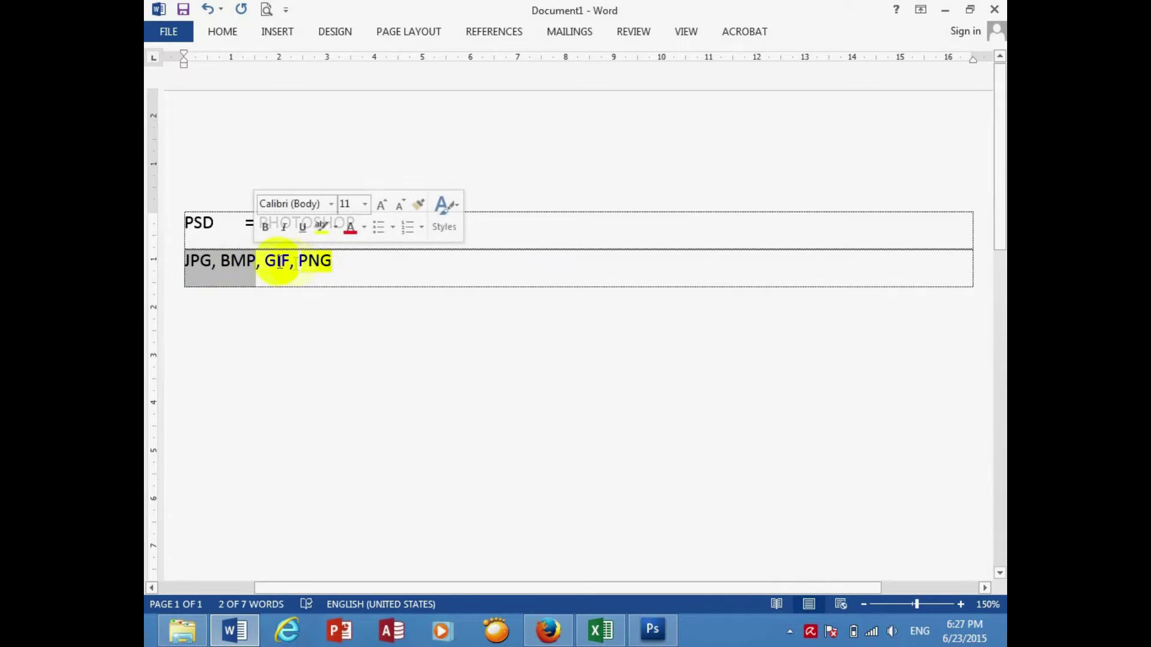
left_click_drag(264, 259, 329, 257)
left_click(385, 275)
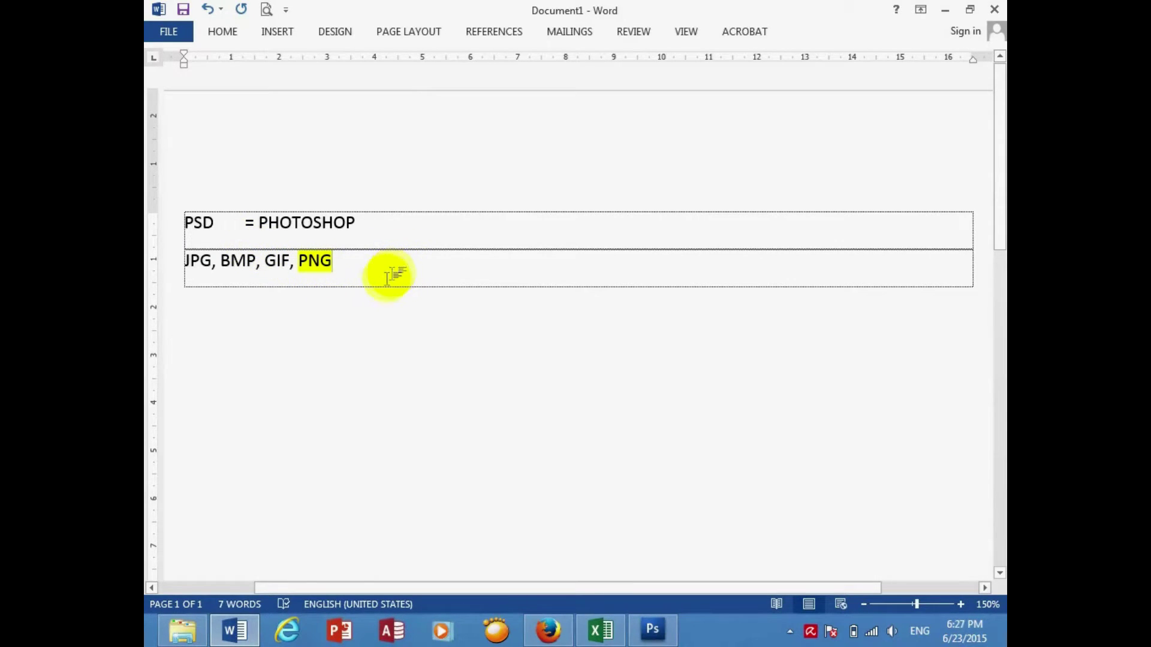
left_click(411, 217)
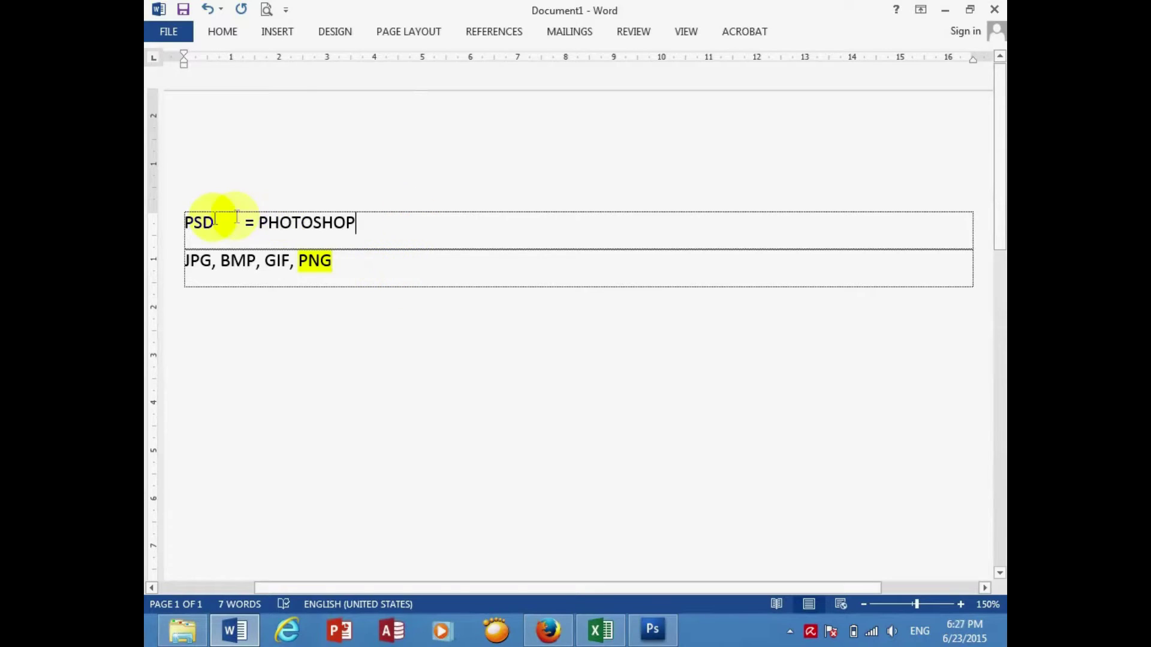
Step: Insert Dara.docx and Dara.xlsx rows above PSD = PHOTOSHOP
left_click(186, 223)
key("Return")
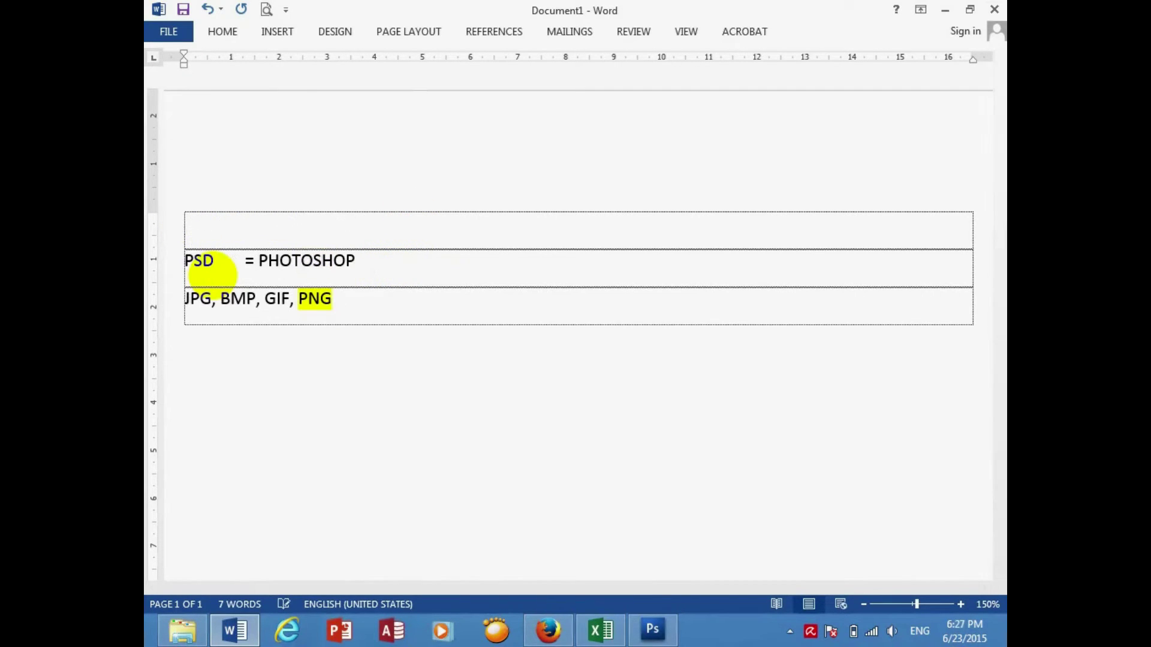
type("dara.doc")
type("x")
key("Return")
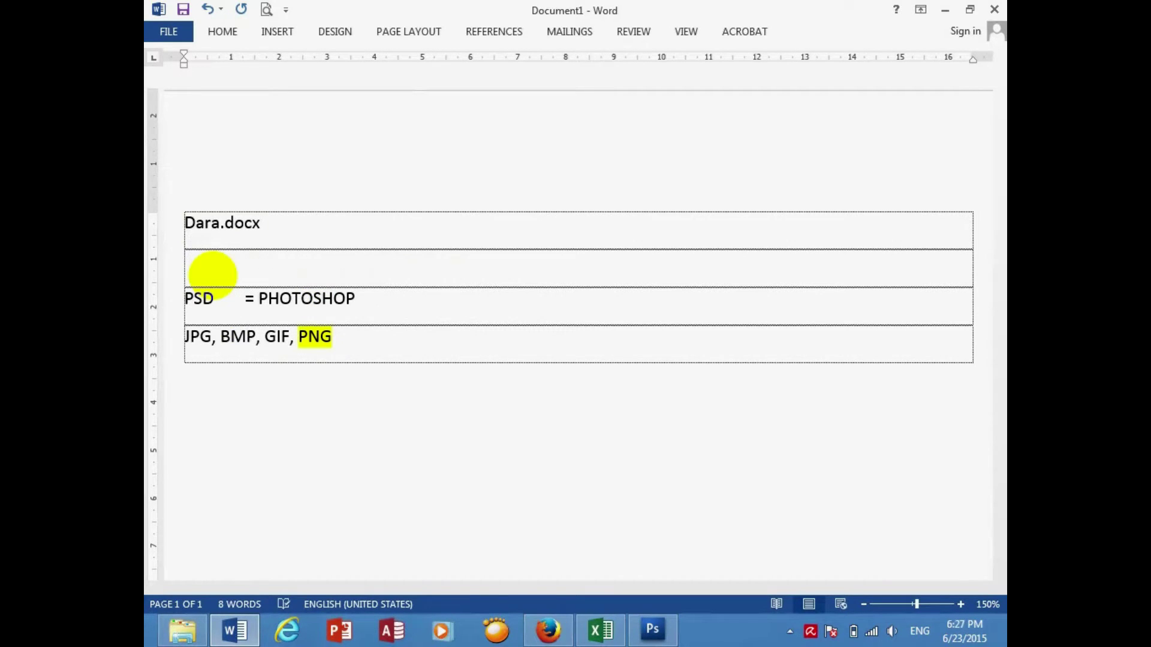
type("ara.xlsx")
key("Return")
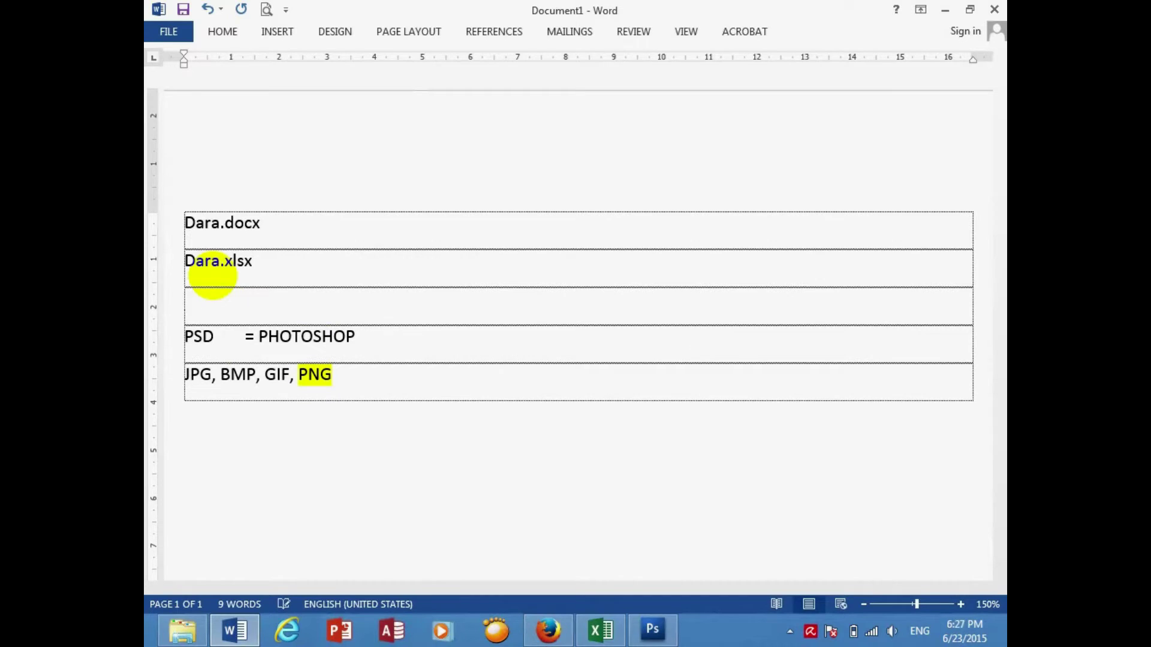
Step: Add Dara.pptx and Lesson1.psd rows below them
type("dara.pptx")
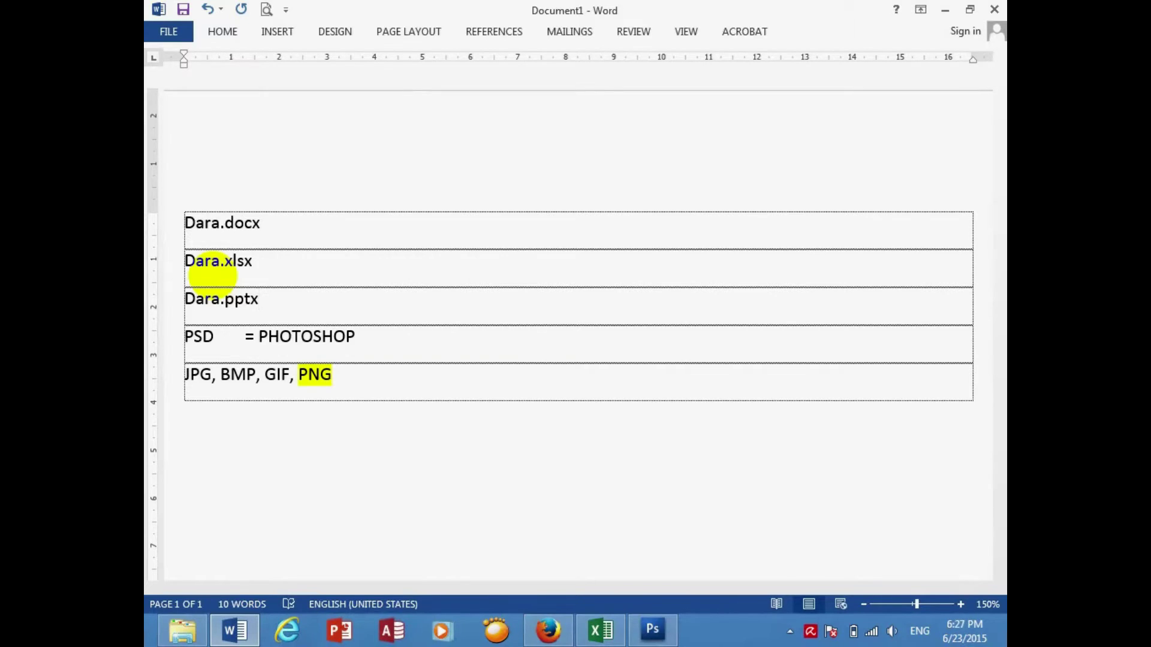
key("Return")
type("led")
key("BackSpace")
type("sson1.p")
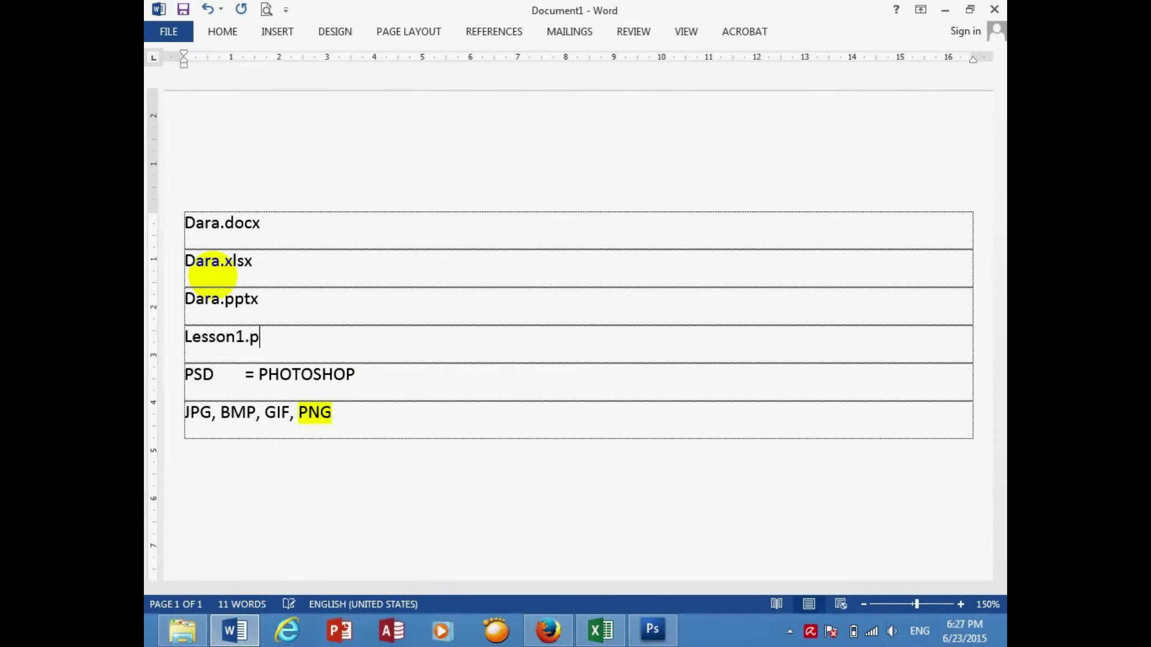
type("sd")
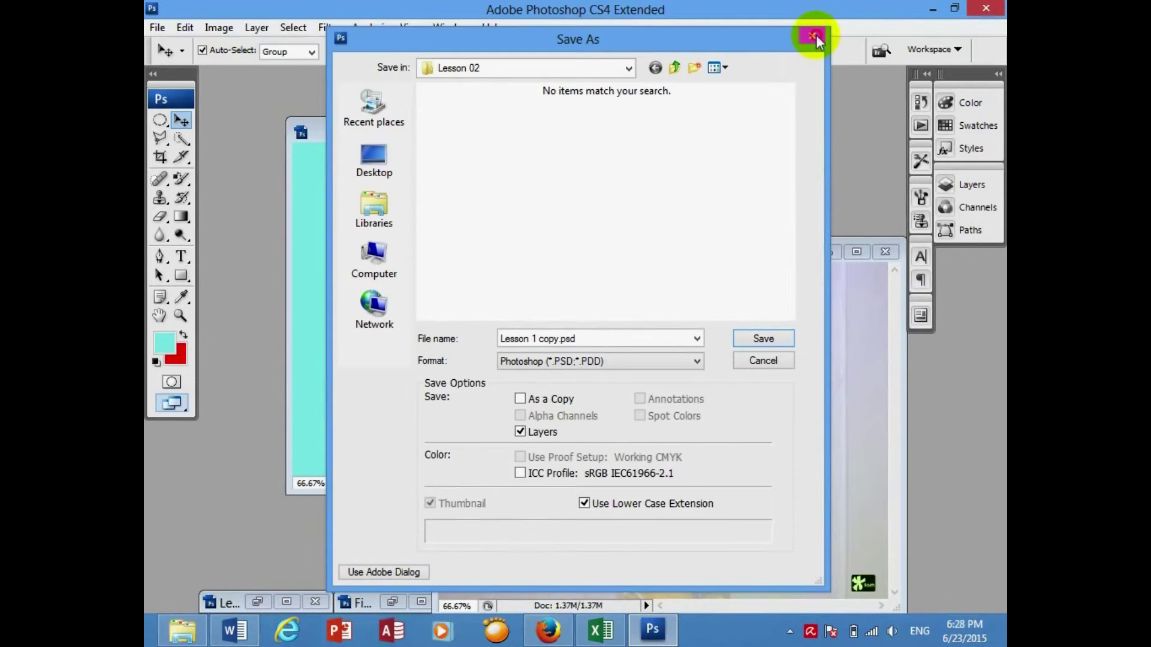
Step: Cancel the save dialog and open Lesson 1-1.psd from PS1's Lesson 01 folder
left_click(815, 35)
key("ctrl+o")
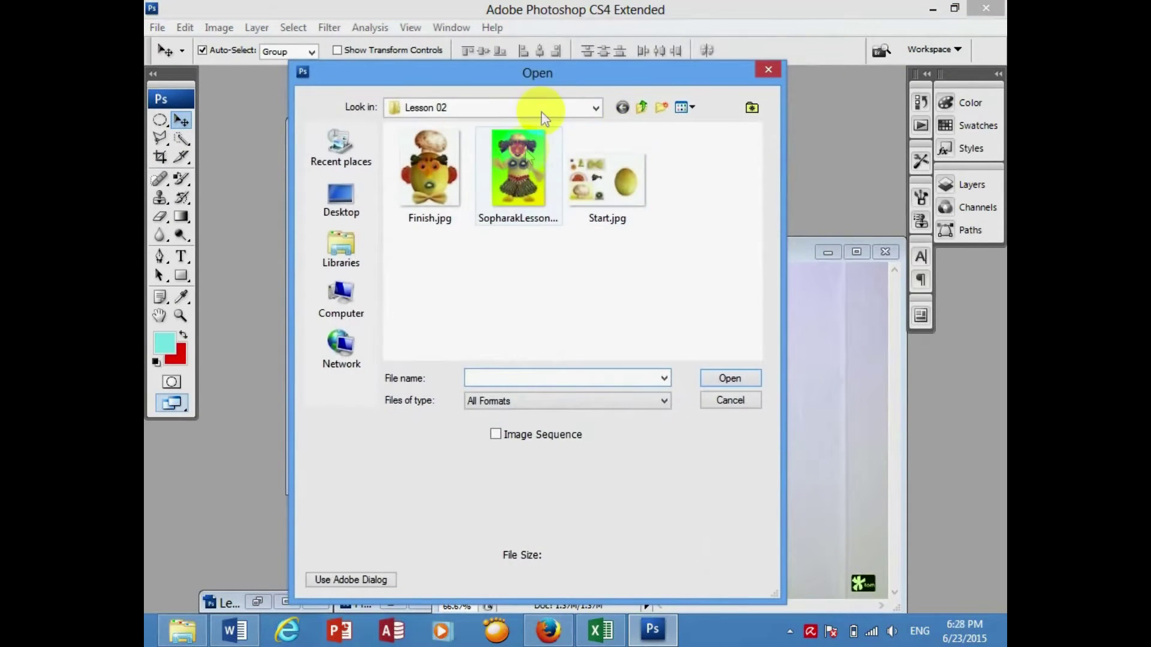
left_click(541, 111)
left_click(457, 259)
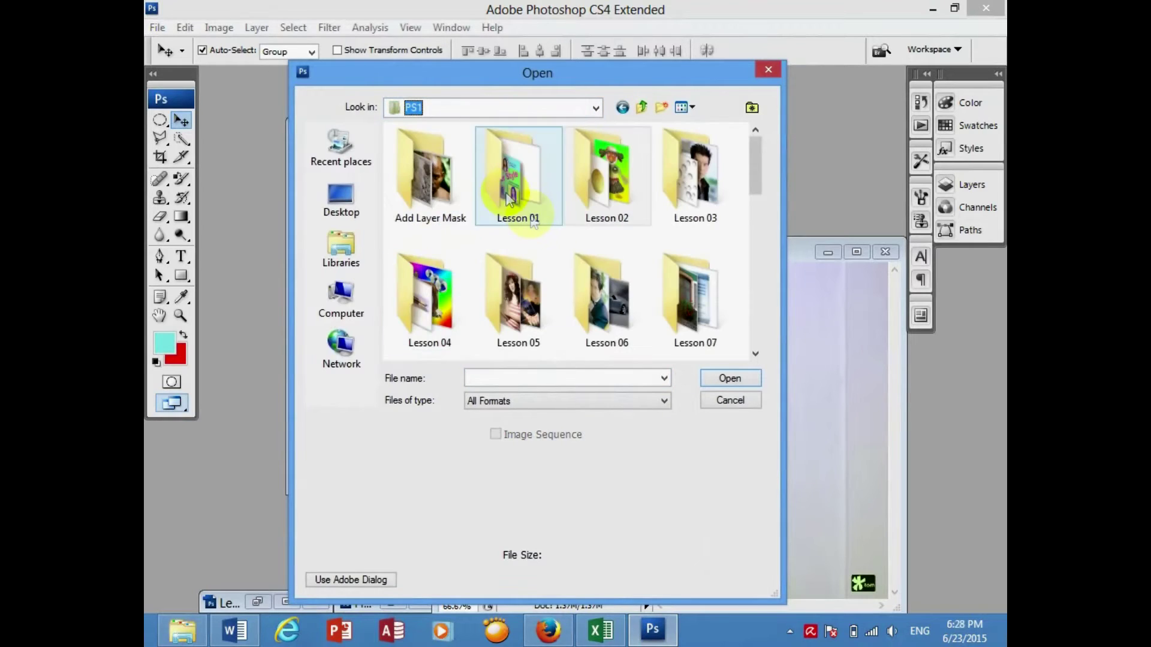
double_click(509, 198)
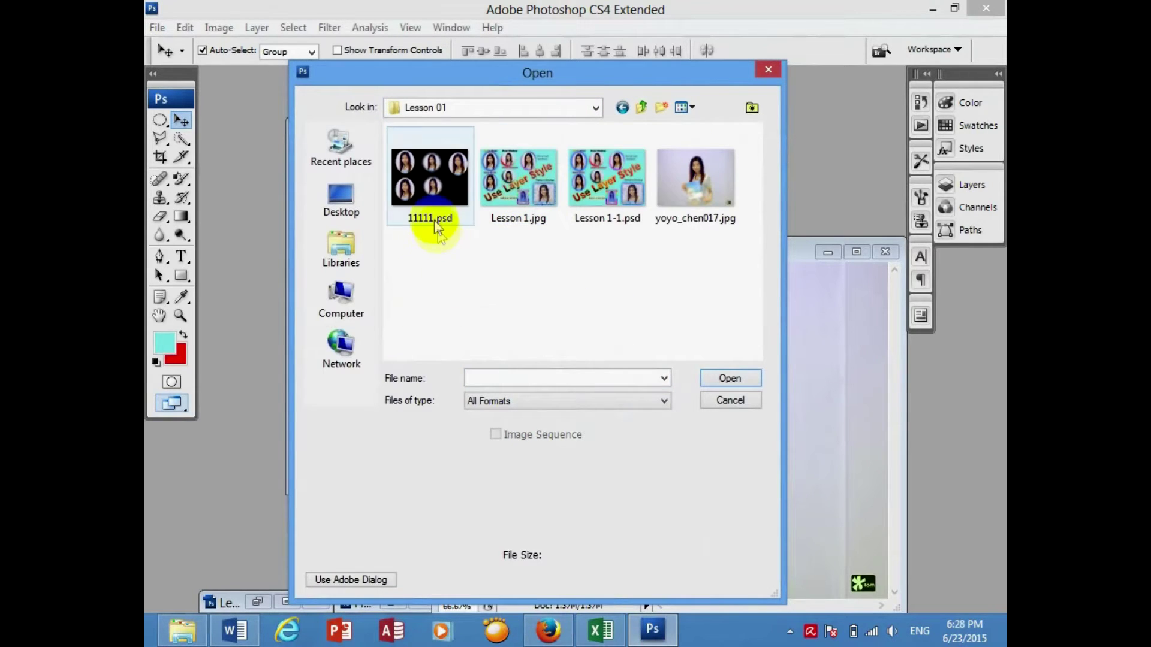
left_click(437, 226)
left_click(629, 223)
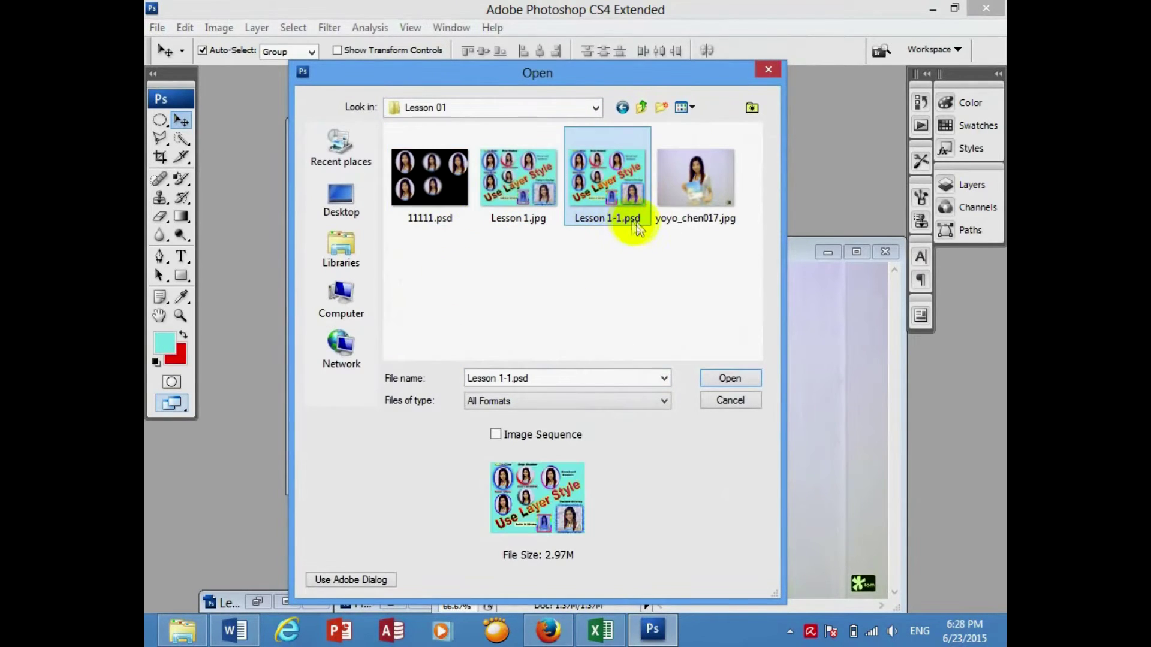
left_click(525, 222)
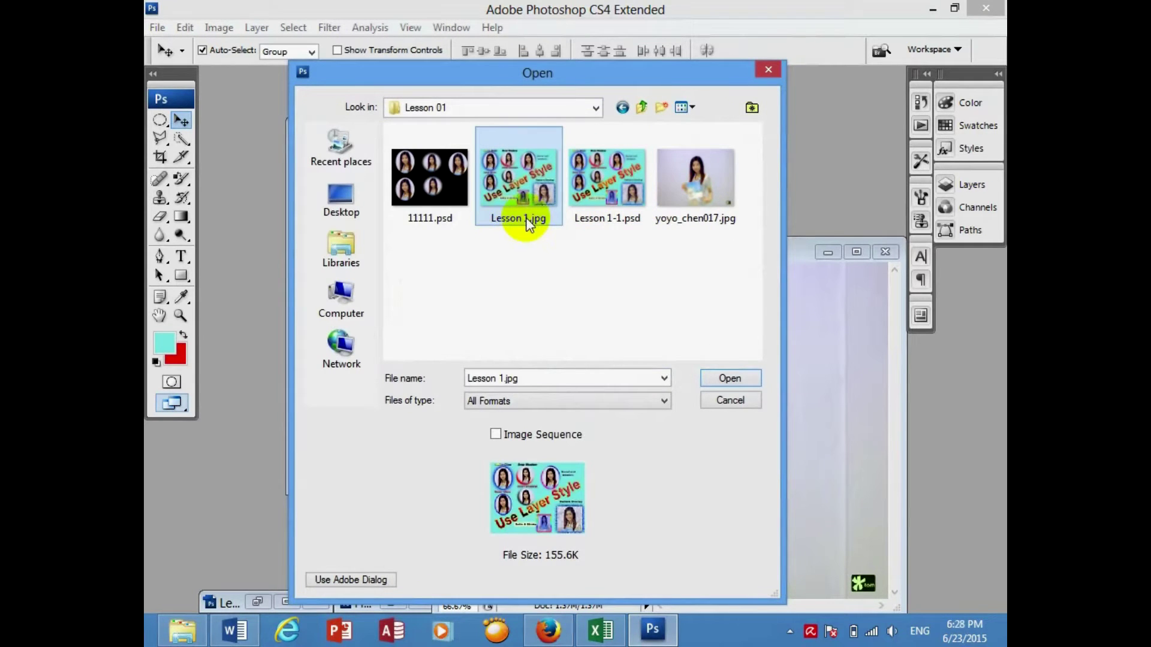
left_click(607, 180)
left_click(737, 378)
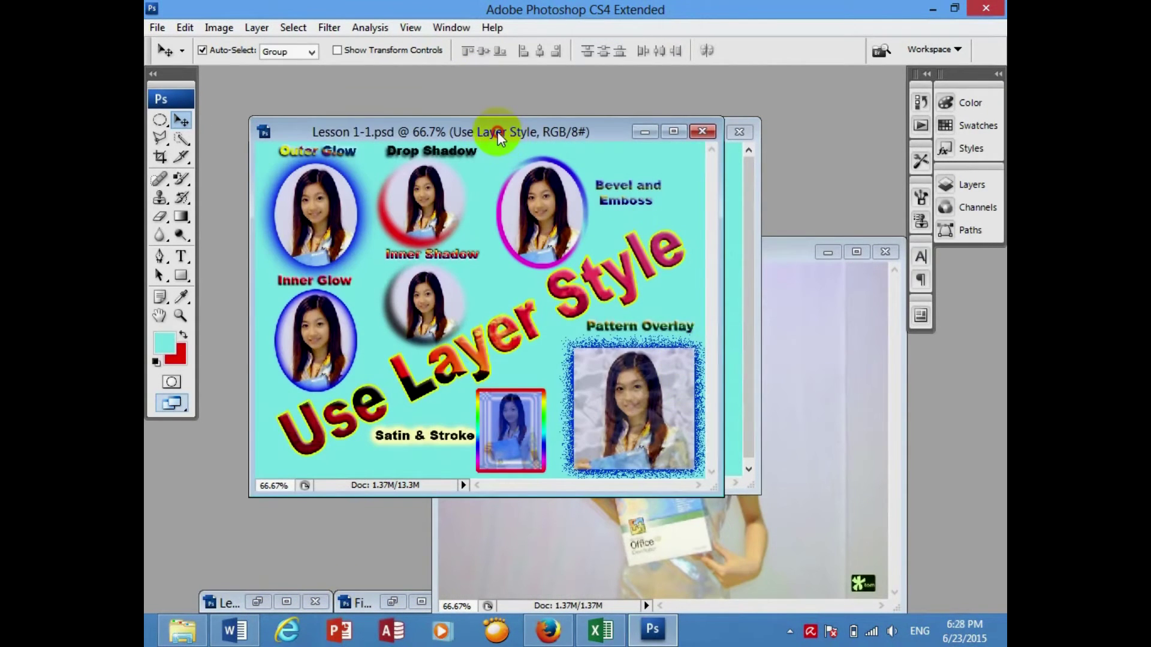
Step: Shift the Bevel and Emboss photo left, close Lesson 1-1.psd, and reposition Lesson 1 copy
left_click_drag(500, 138, 440, 111)
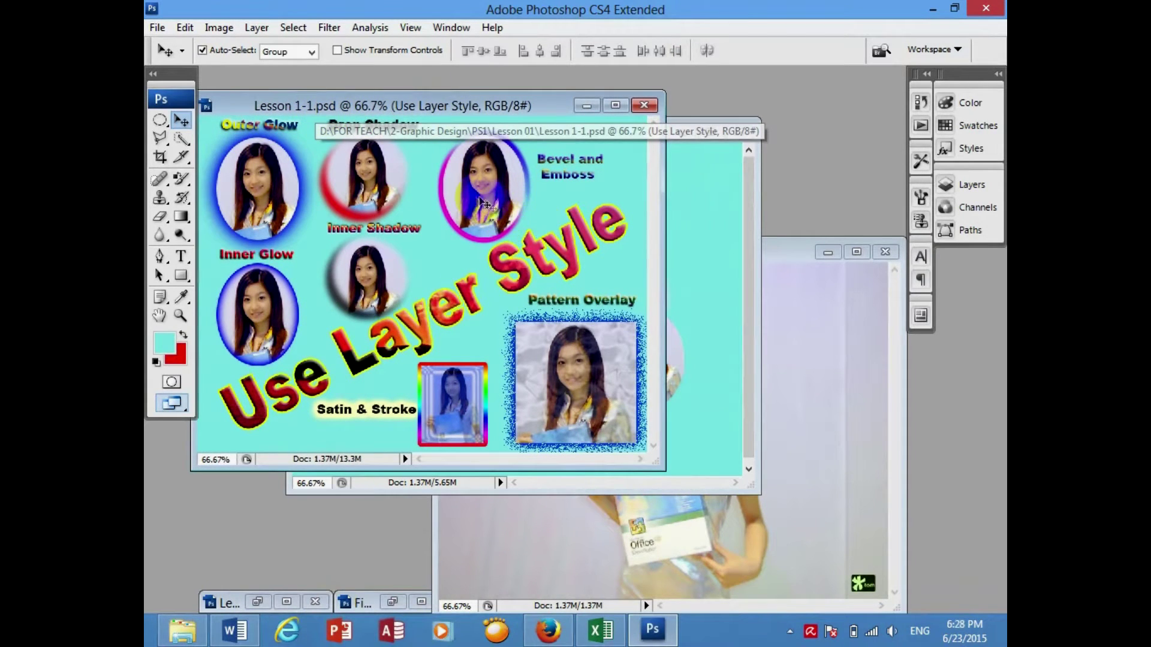
mouse_move(485, 200)
left_mouse_down()
mouse_move(477, 188)
mouse_move(530, 172)
mouse_move(526, 225)
left_mouse_up()
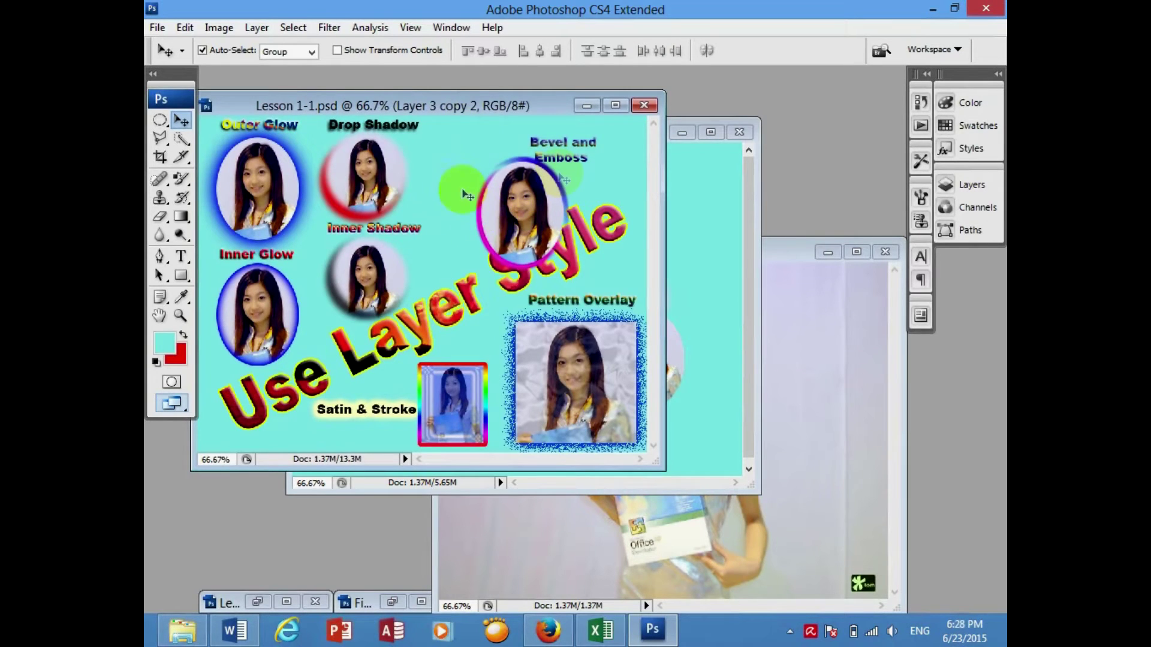
left_click_drag(526, 248, 472, 192)
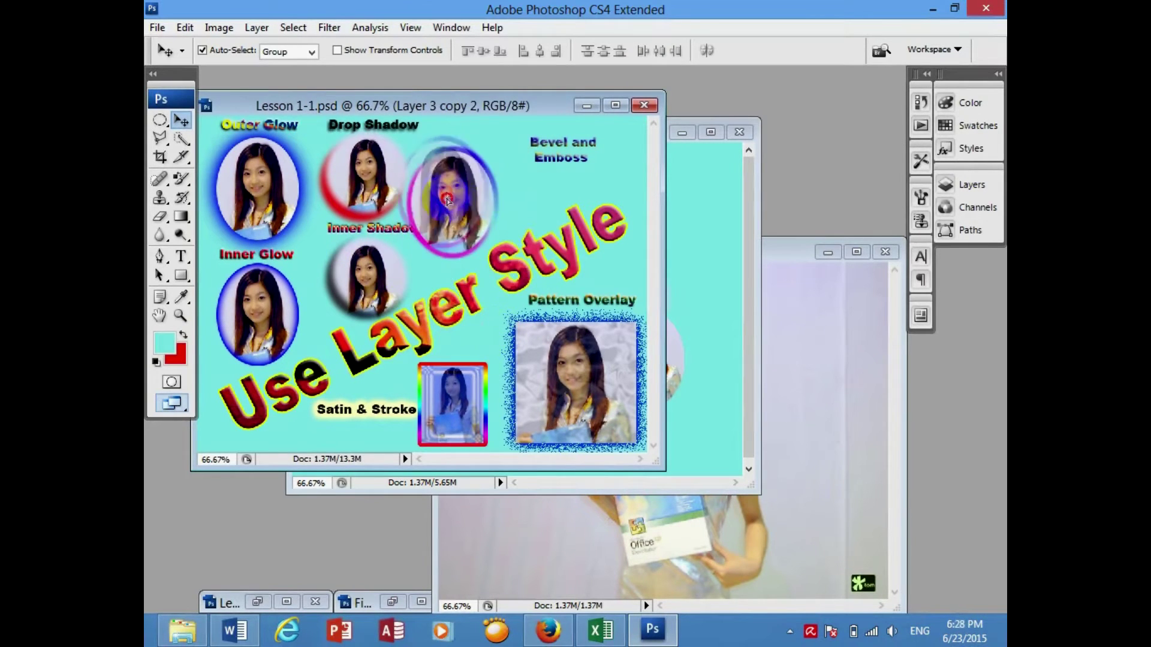
left_click(644, 105)
left_click_drag(652, 139, 556, 98)
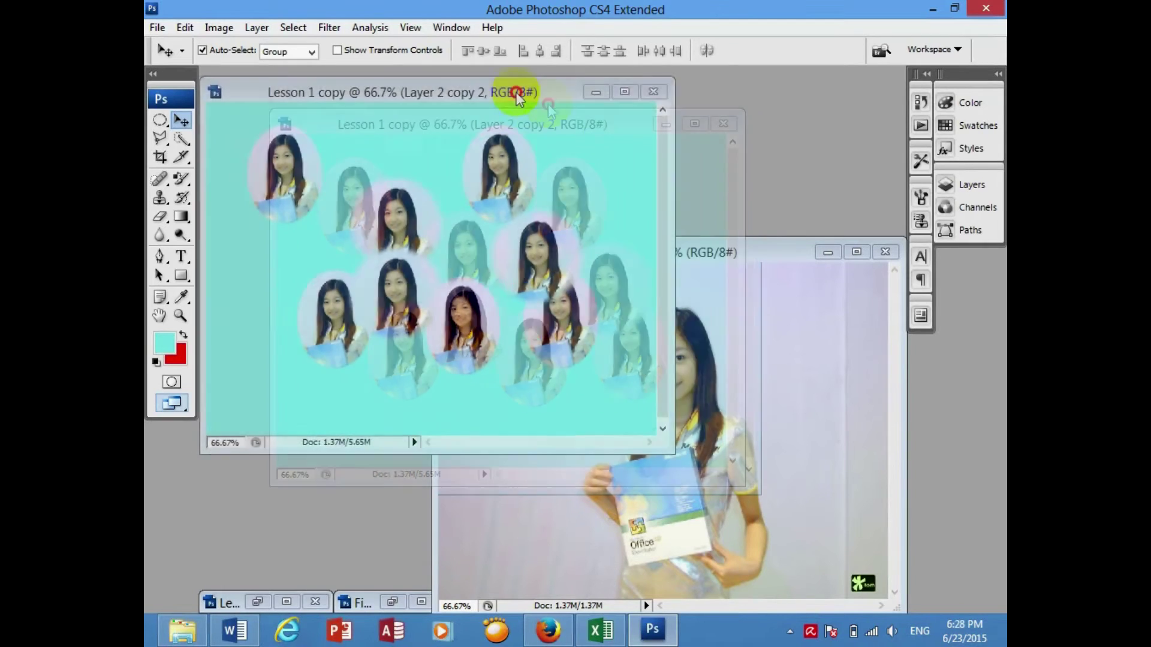
left_click(258, 602)
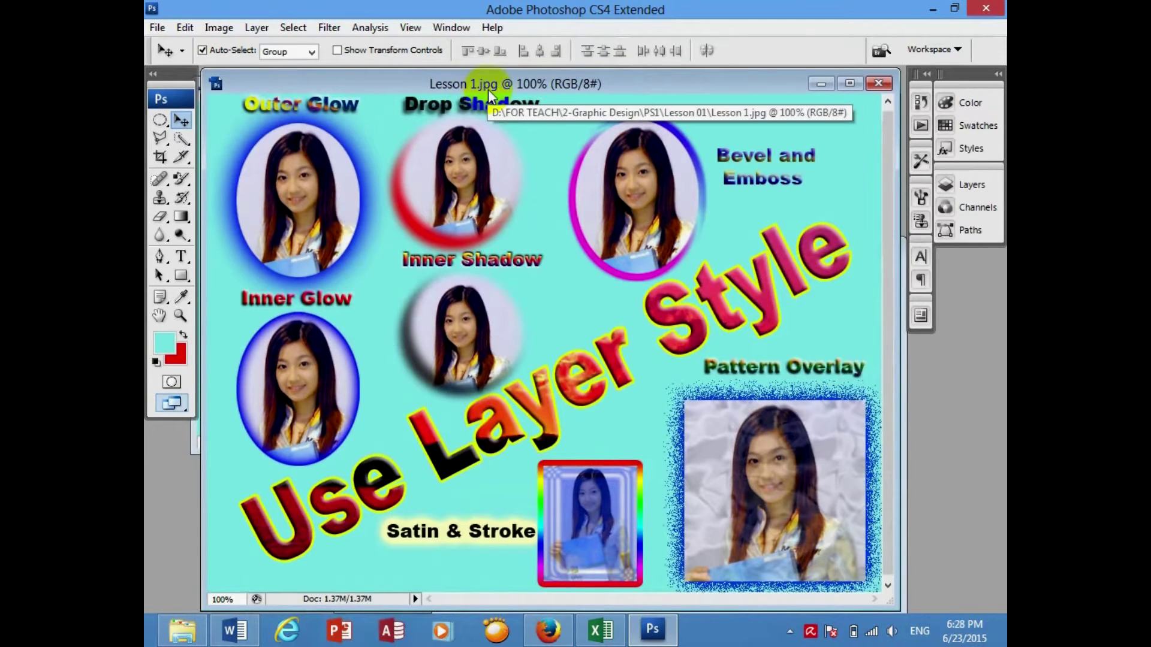
left_click(509, 251)
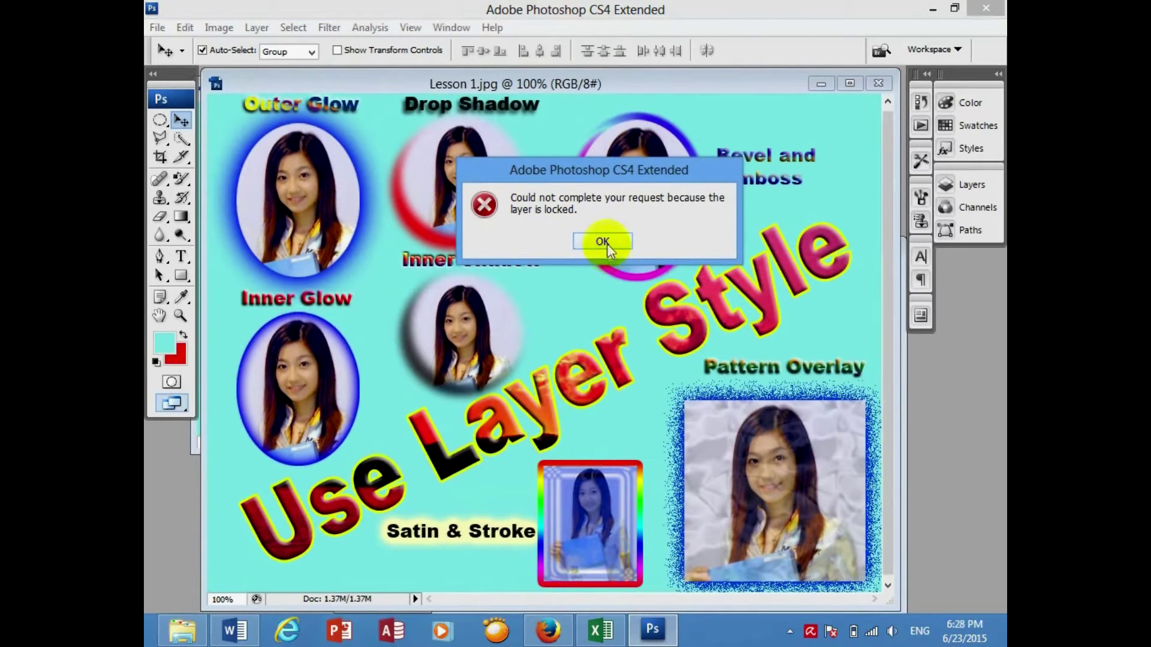
left_click(601, 242)
left_click(754, 197)
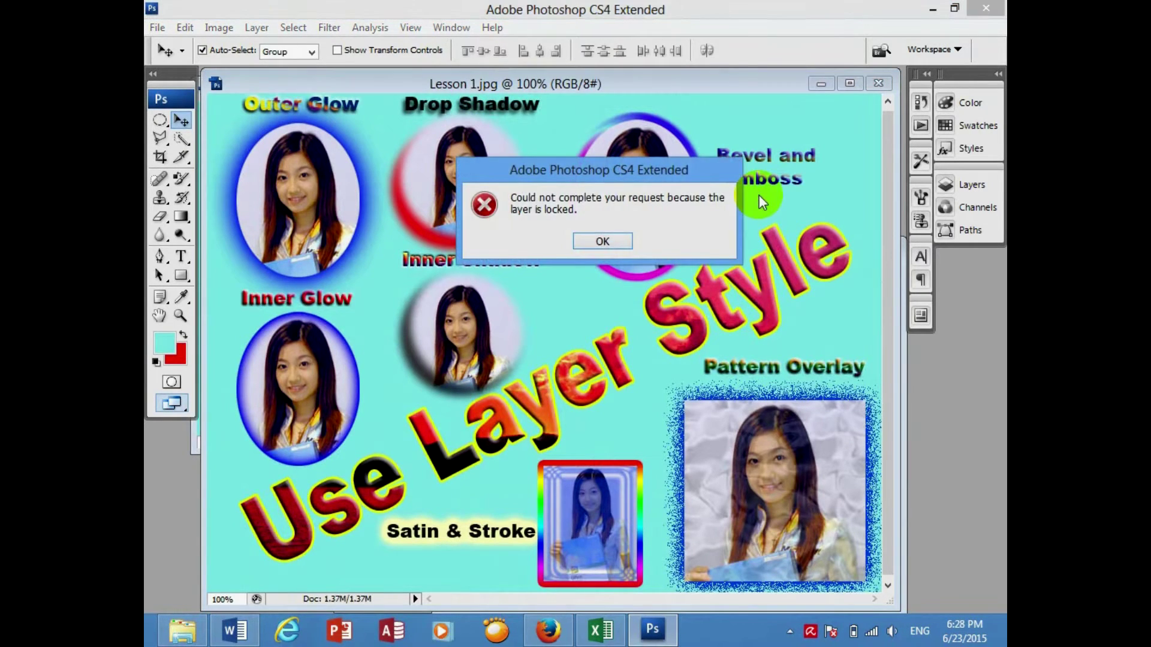
left_click(602, 241)
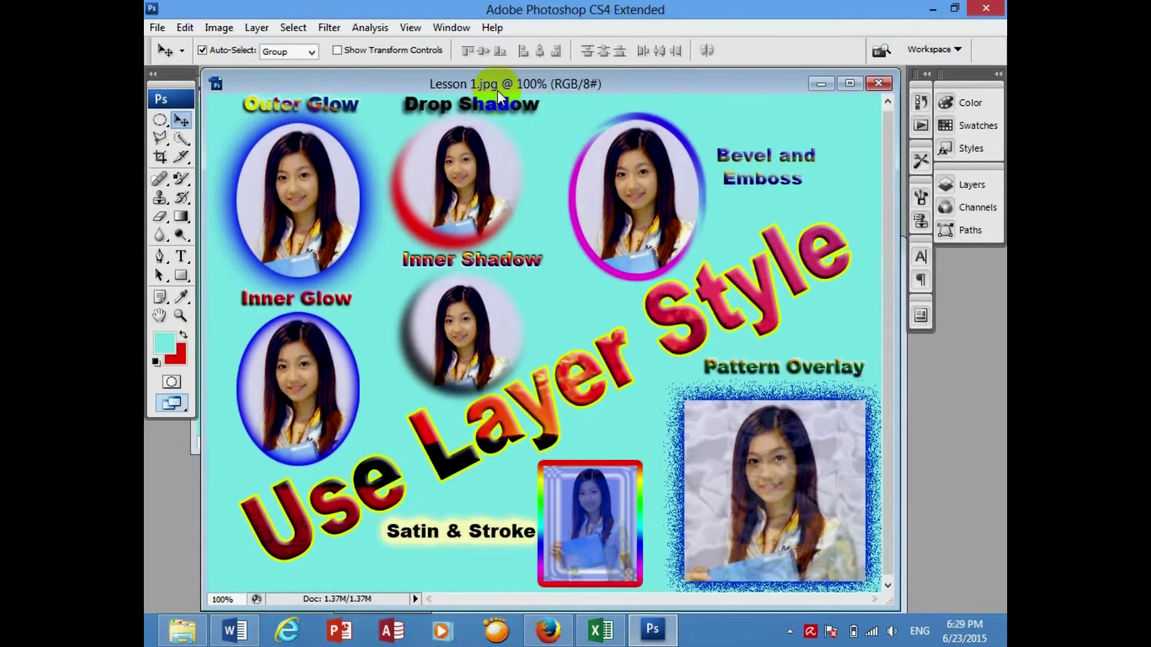
left_click(820, 84)
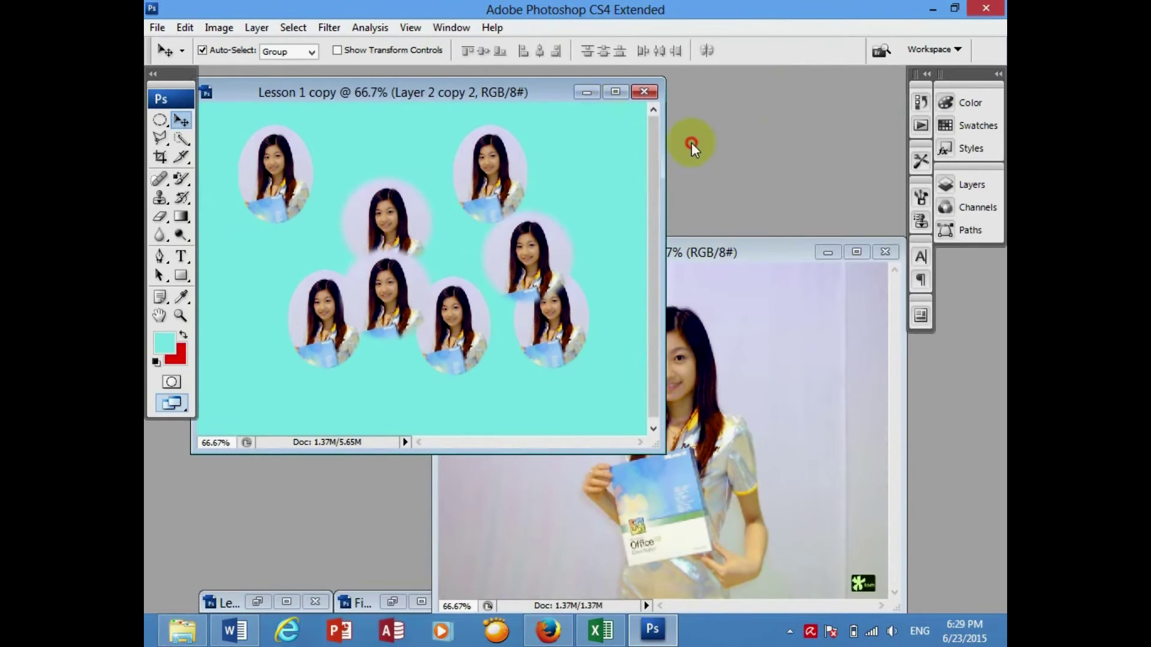
Step: Reopen Lesson 1-1.psd from the Lesson 01 folder after previewing Lesson 1.jpg
key("ctrl+o")
left_click(607, 221)
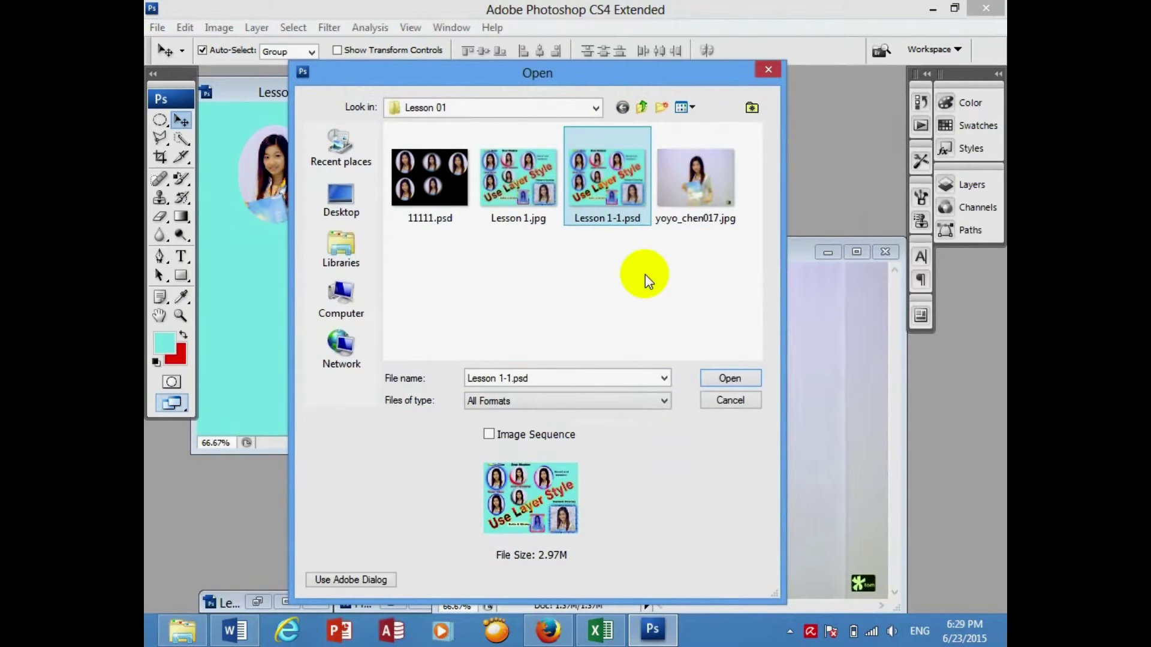
left_click(539, 224)
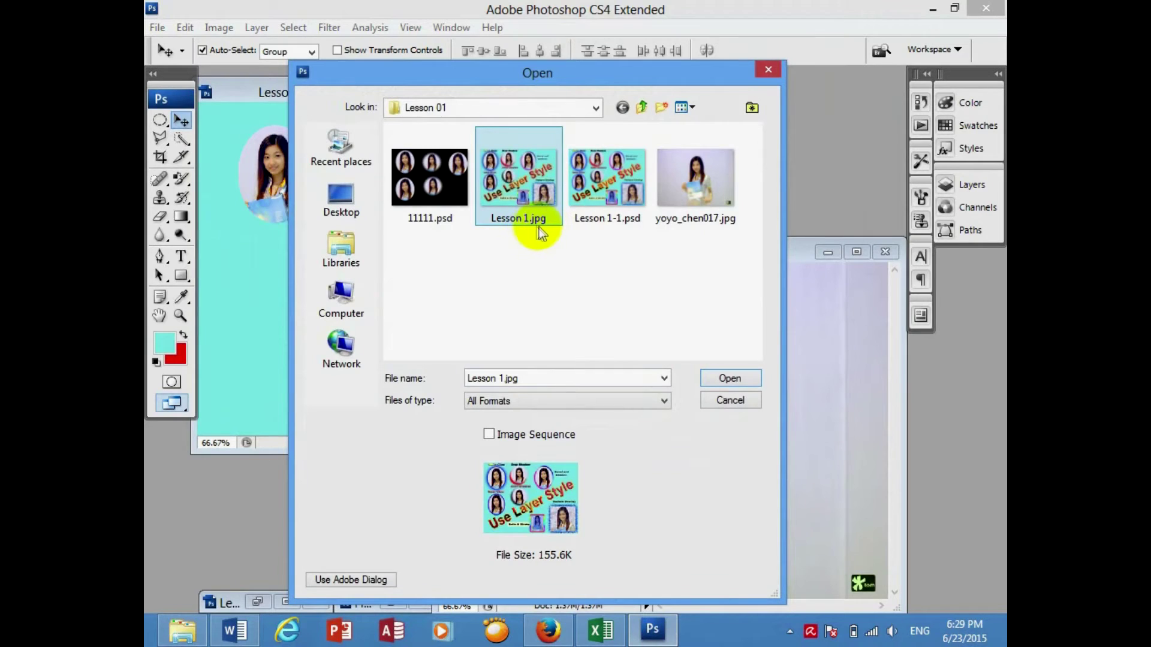
left_click(581, 229)
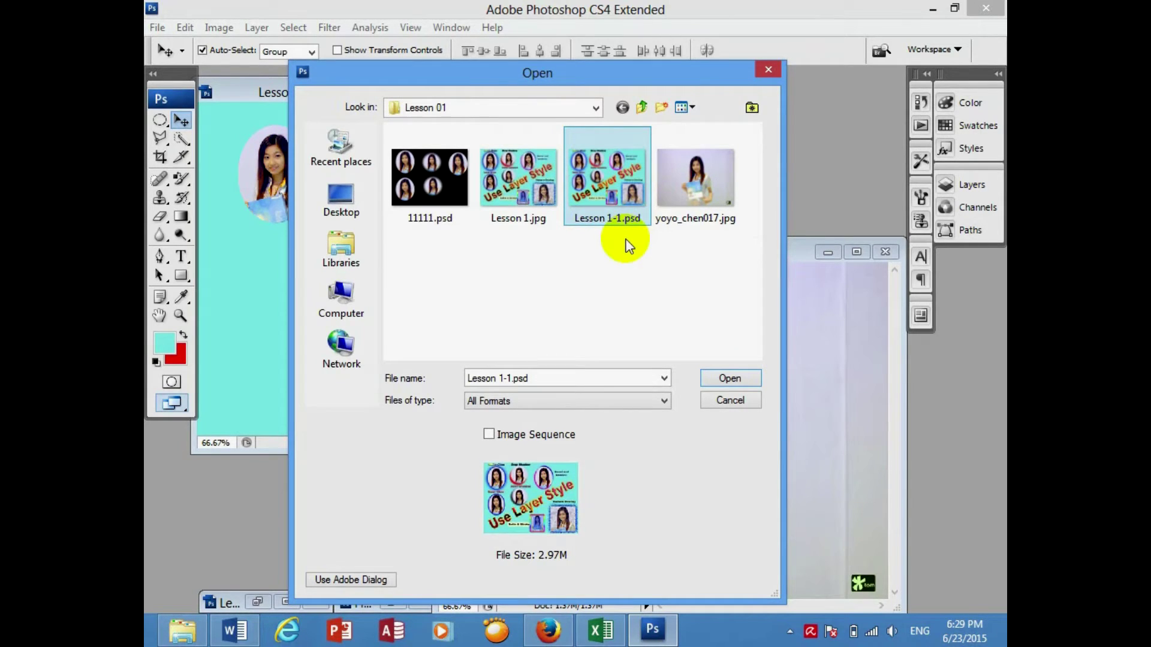
double_click(605, 165)
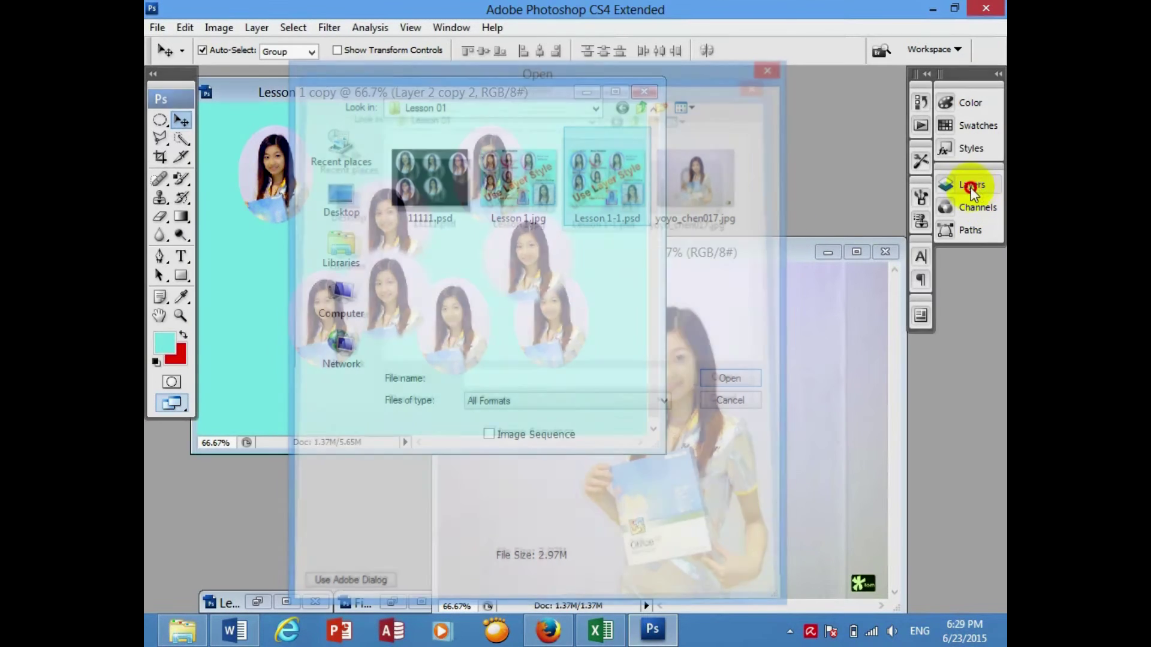
Step: Inspect Layer 3 copy 2's Bevel and Emboss style and cancel without changes
left_click_drag(545, 102, 612, 117)
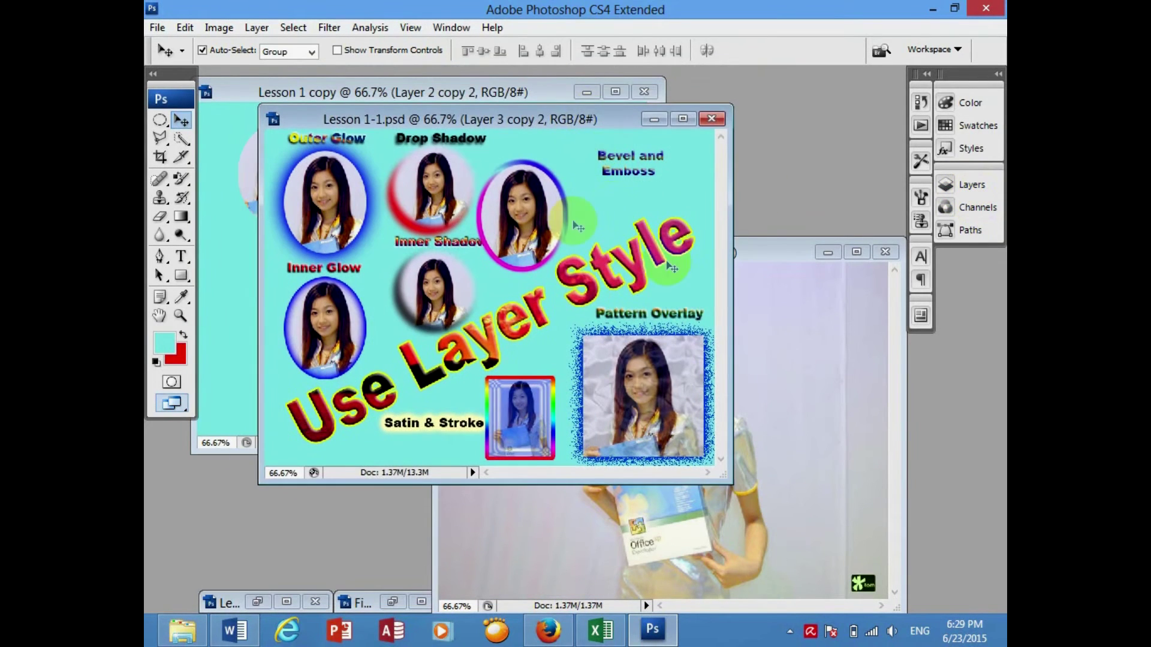
left_click(969, 185)
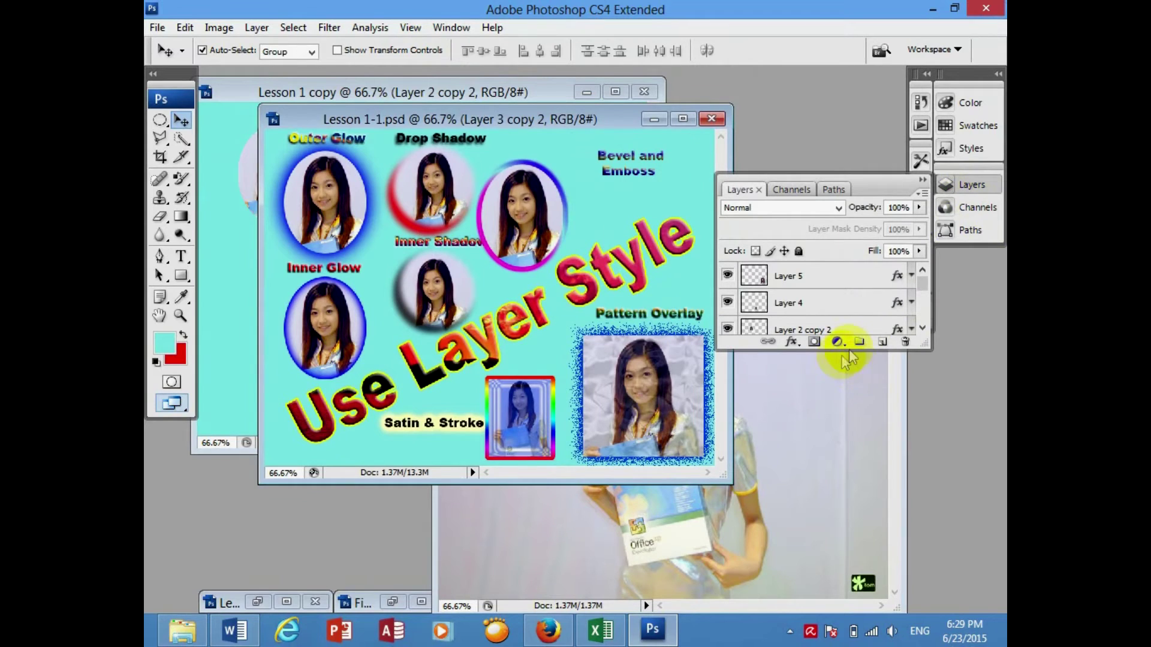
left_click_drag(847, 350, 847, 539)
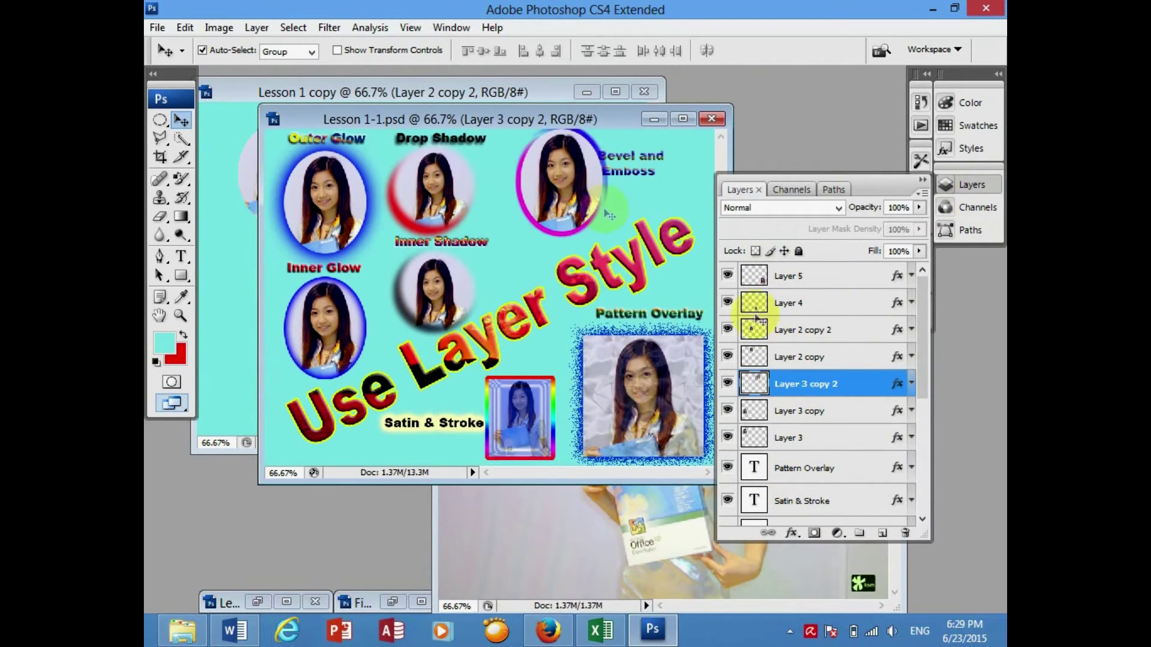
double_click(872, 384)
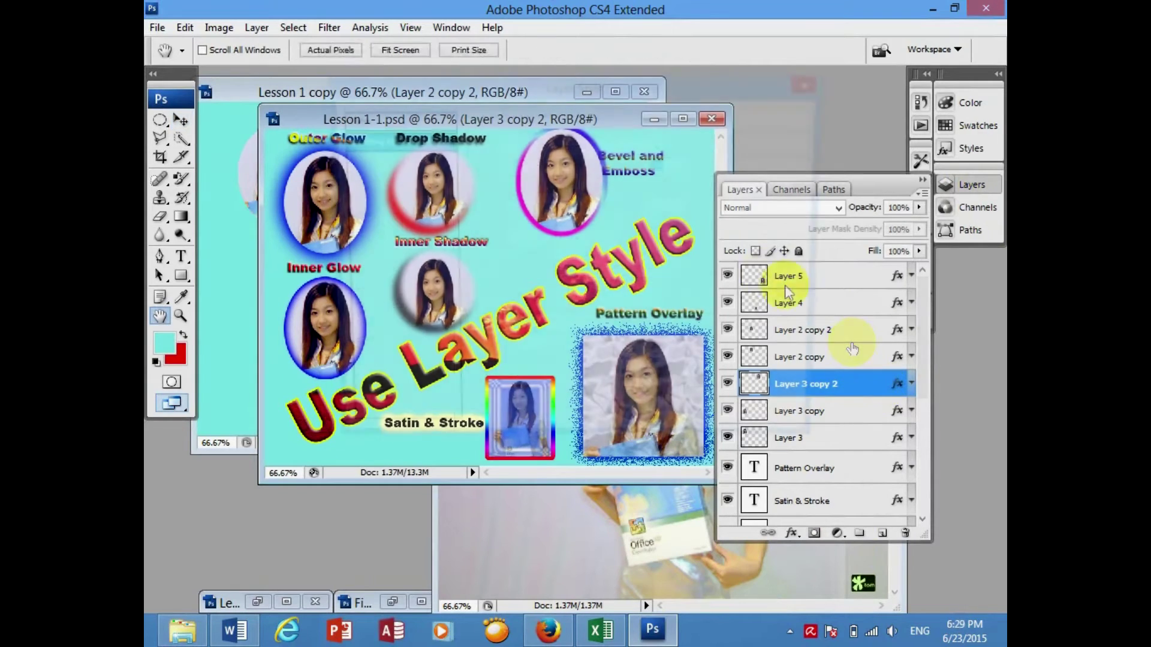
left_click(378, 233)
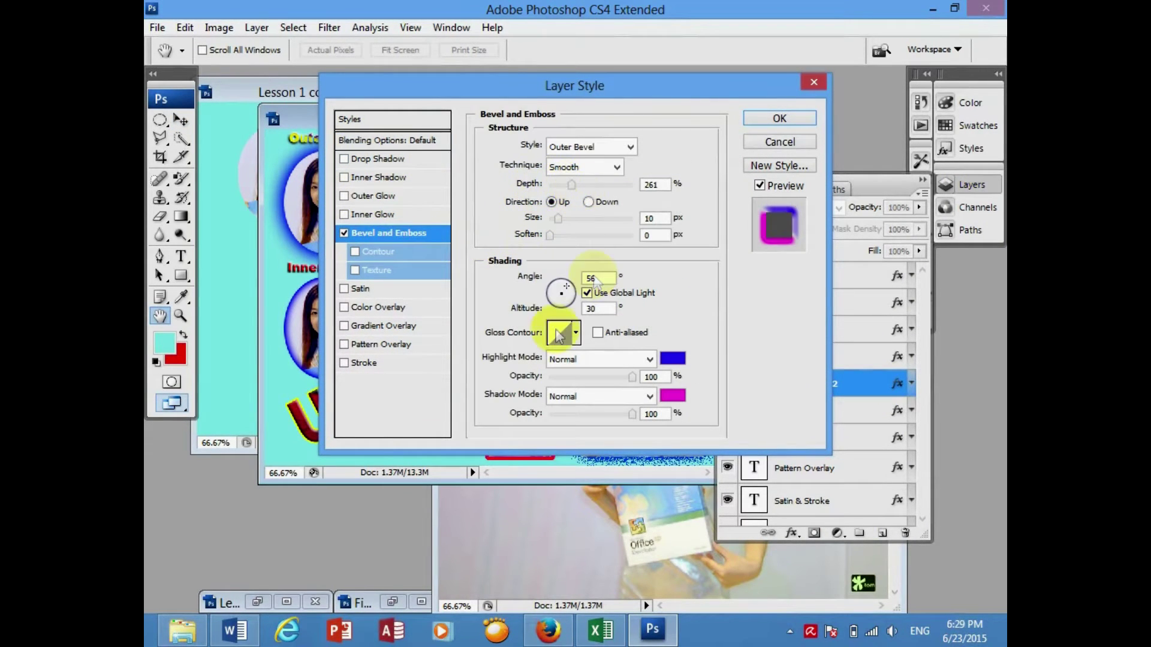
left_click(790, 145)
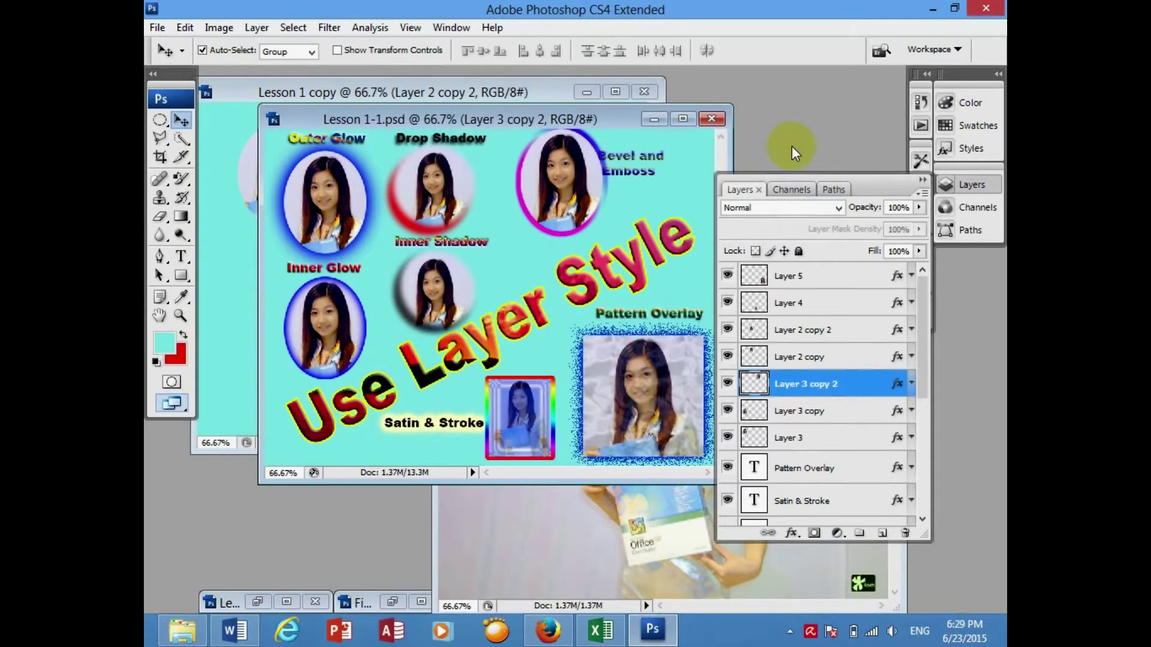
Step: Collapse the Layers panel and close Lesson 1-1.psd without saving
left_click(922, 179)
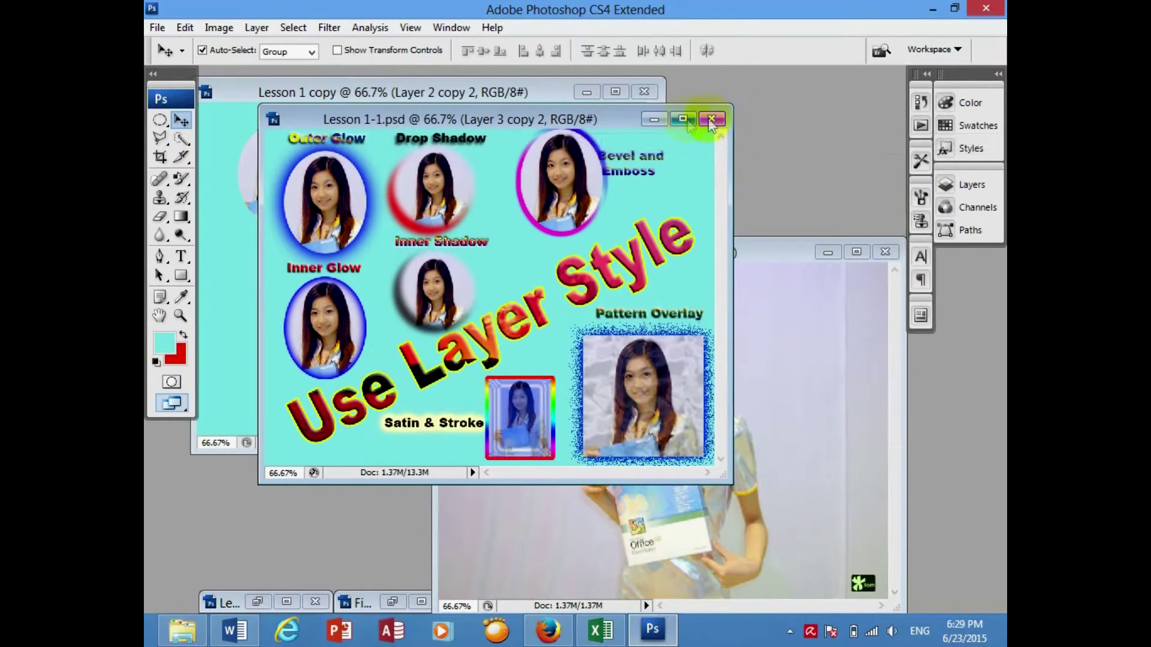
left_click(711, 119)
left_click(635, 249)
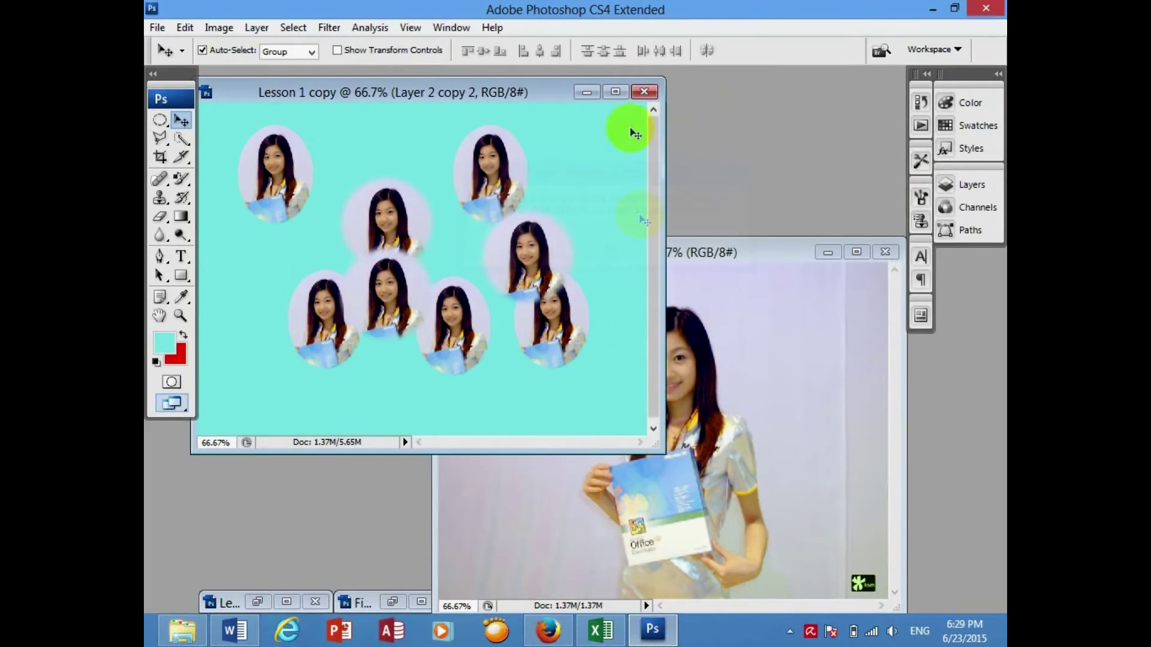
Step: Close Lesson 1 copy, yoyo_chen017.jpg and Lesson 1.jpg unsaved, then restore Finish.jpg
left_click(643, 91)
left_click(615, 242)
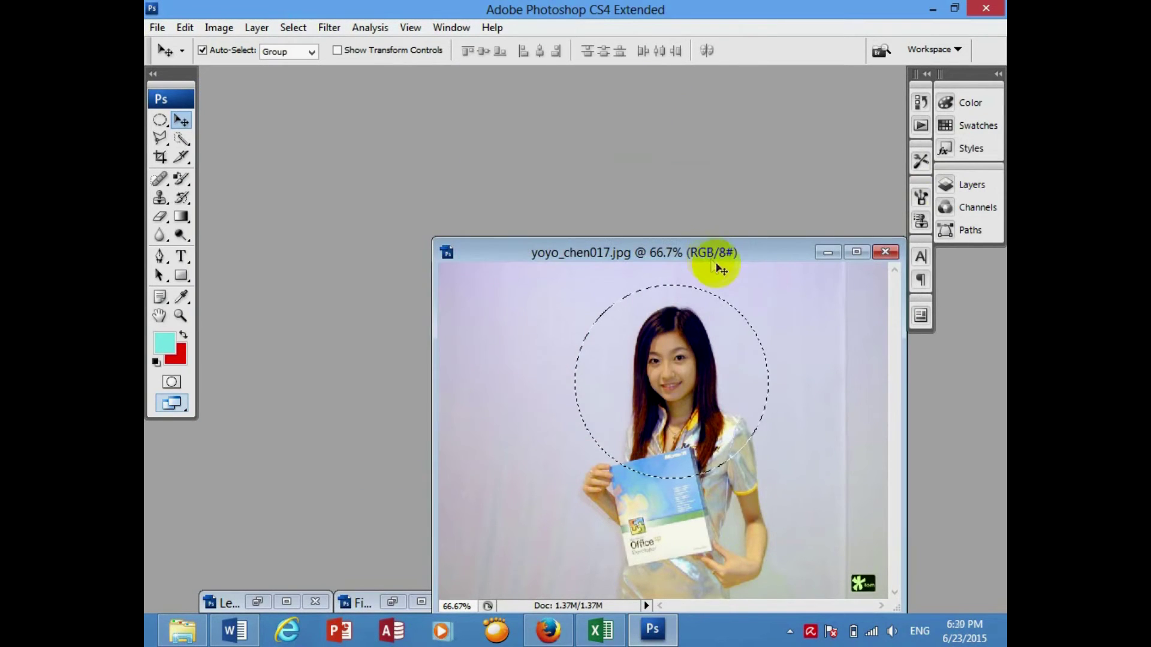
left_click(718, 105)
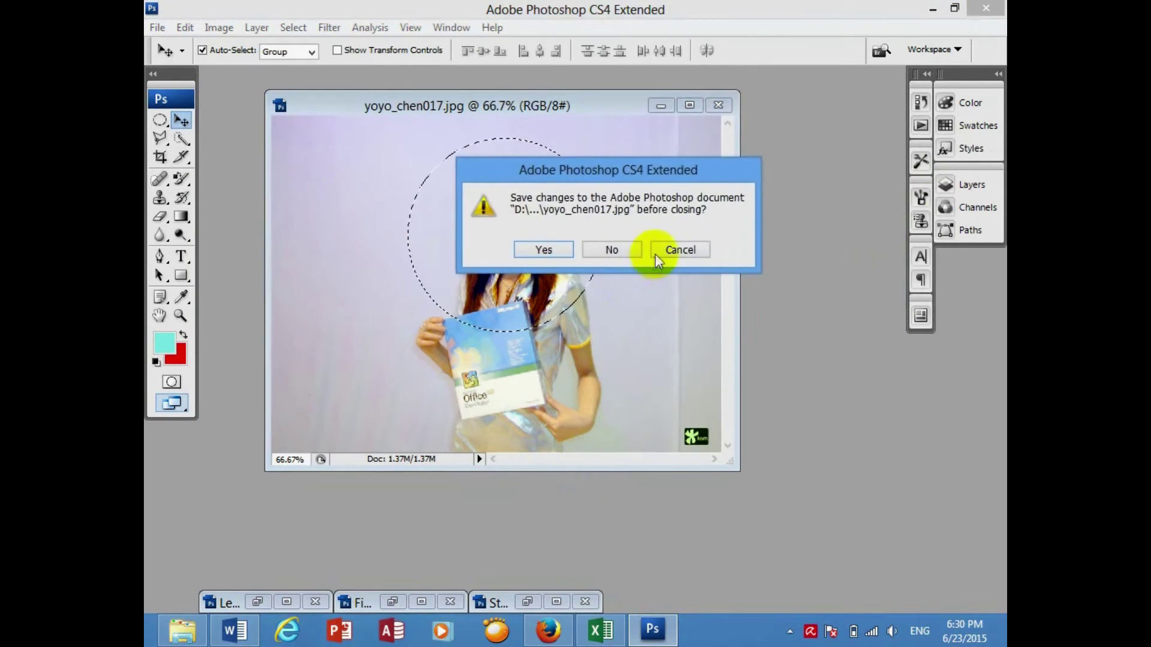
left_click(612, 248)
left_click(260, 601)
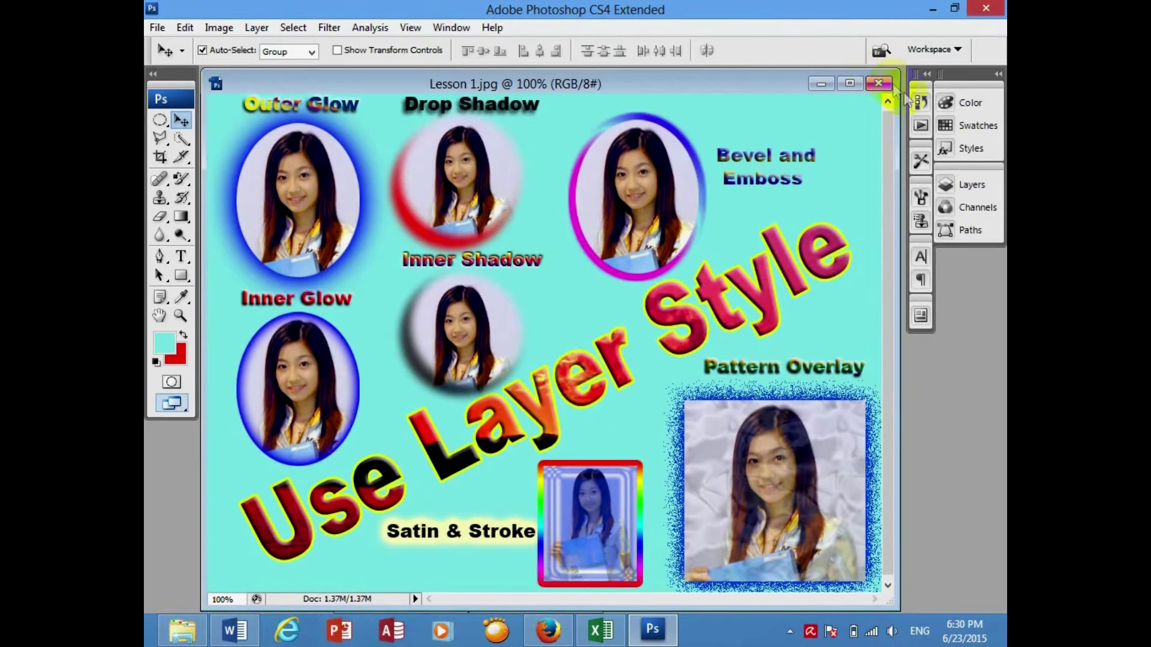
left_click(878, 83)
left_click(389, 603)
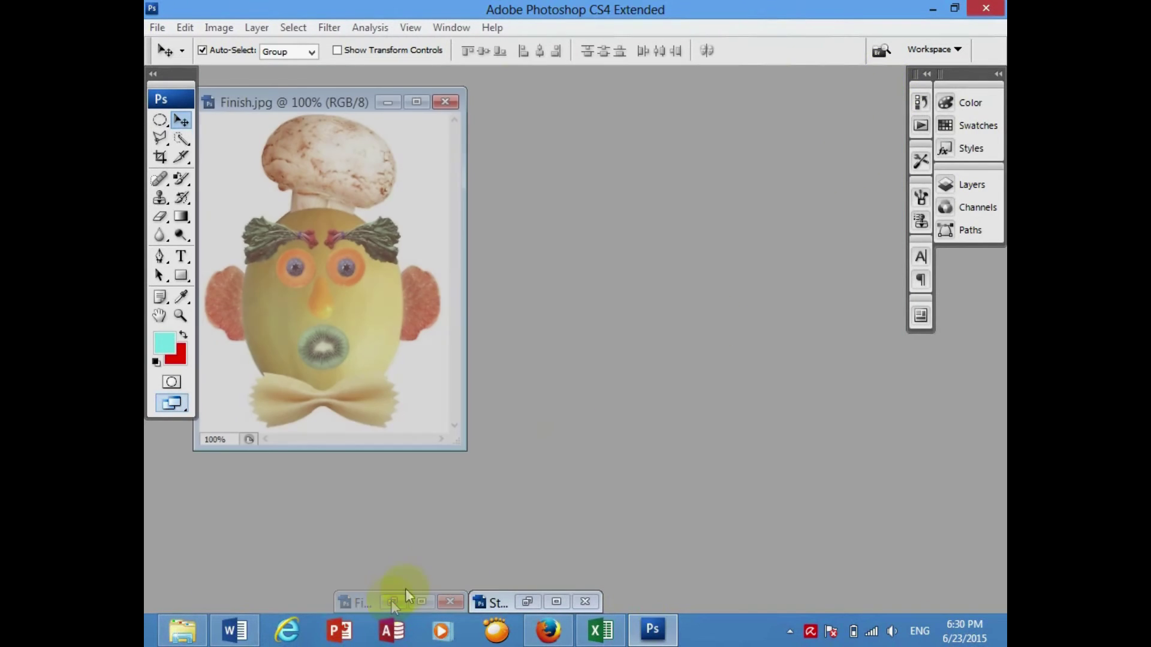
Step: Restore Start.jpg lower down and place Finish.jpg to the right at 66.67% zoom
left_click(521, 602)
mouse_move(553, 142)
left_mouse_down()
mouse_move(689, 108)
mouse_move(661, 307)
mouse_move(414, 459)
left_mouse_up()
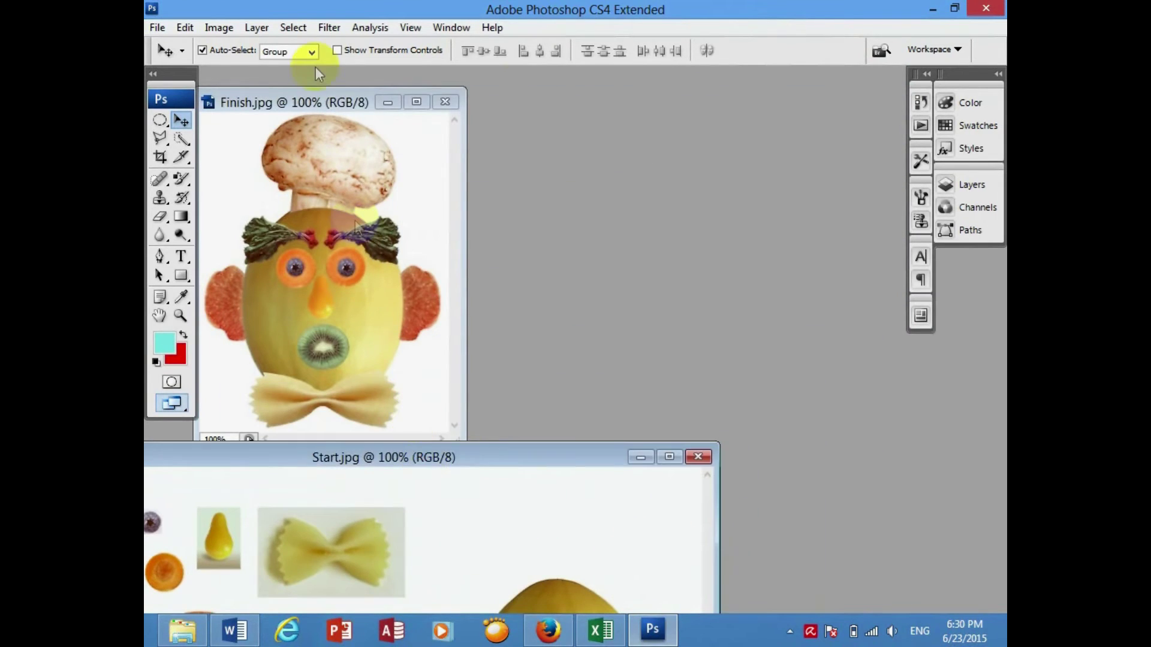
mouse_move(304, 101)
left_mouse_down()
mouse_move(542, 108)
mouse_move(727, 71)
left_mouse_up()
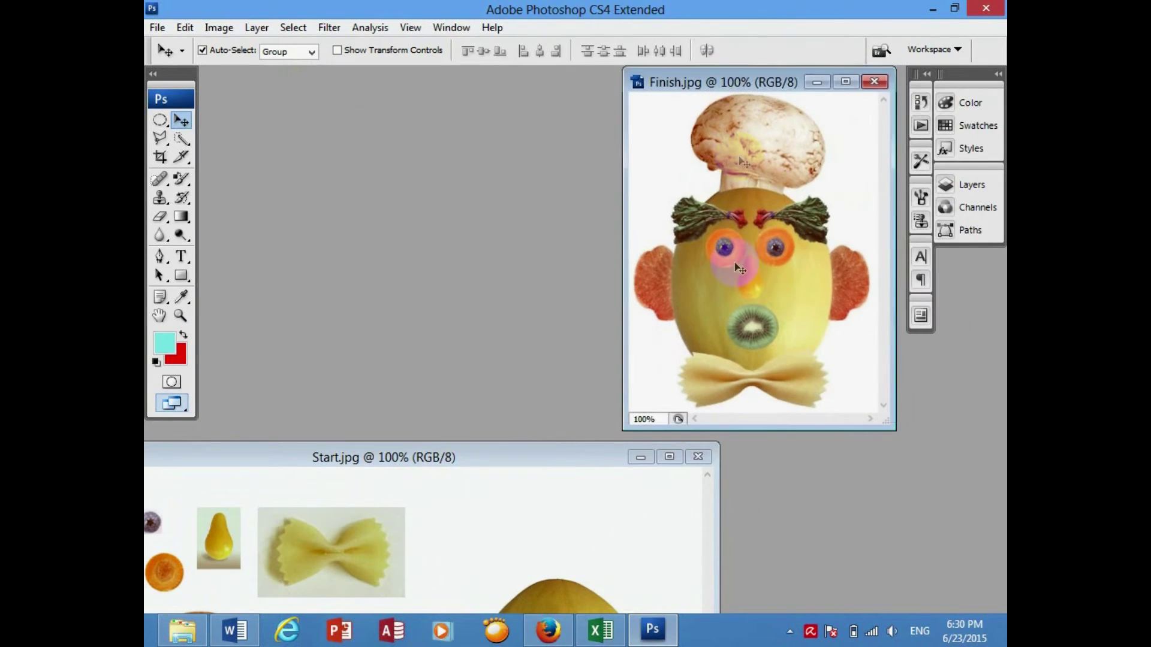
key("ctrl+minus")
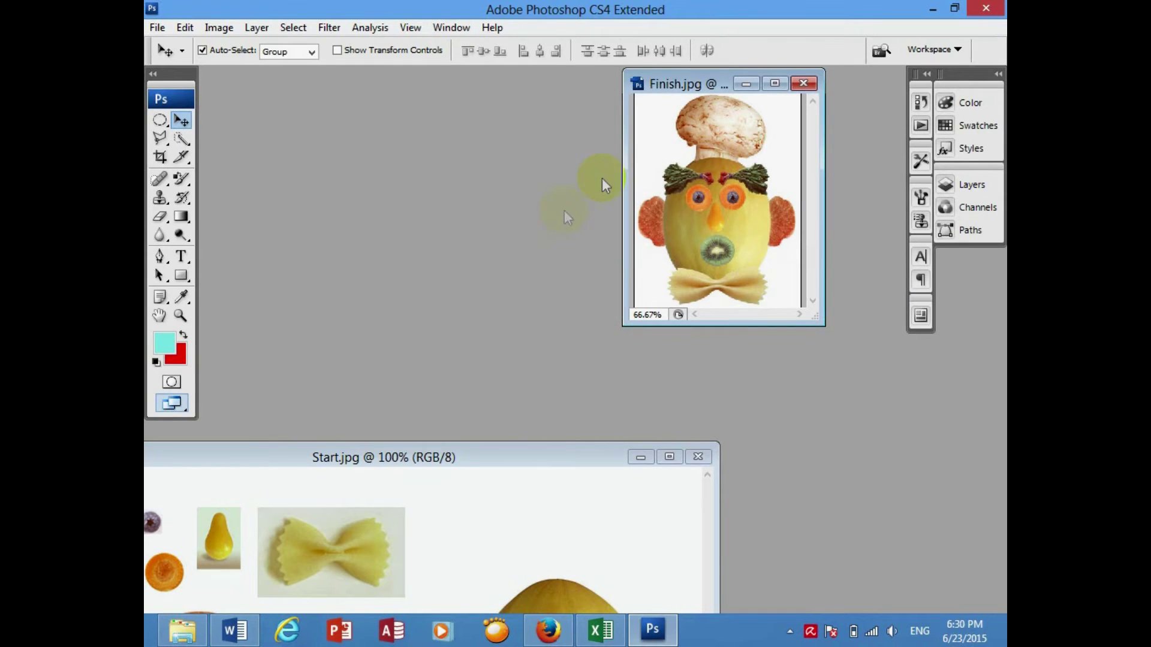
left_click_drag(667, 91, 738, 96)
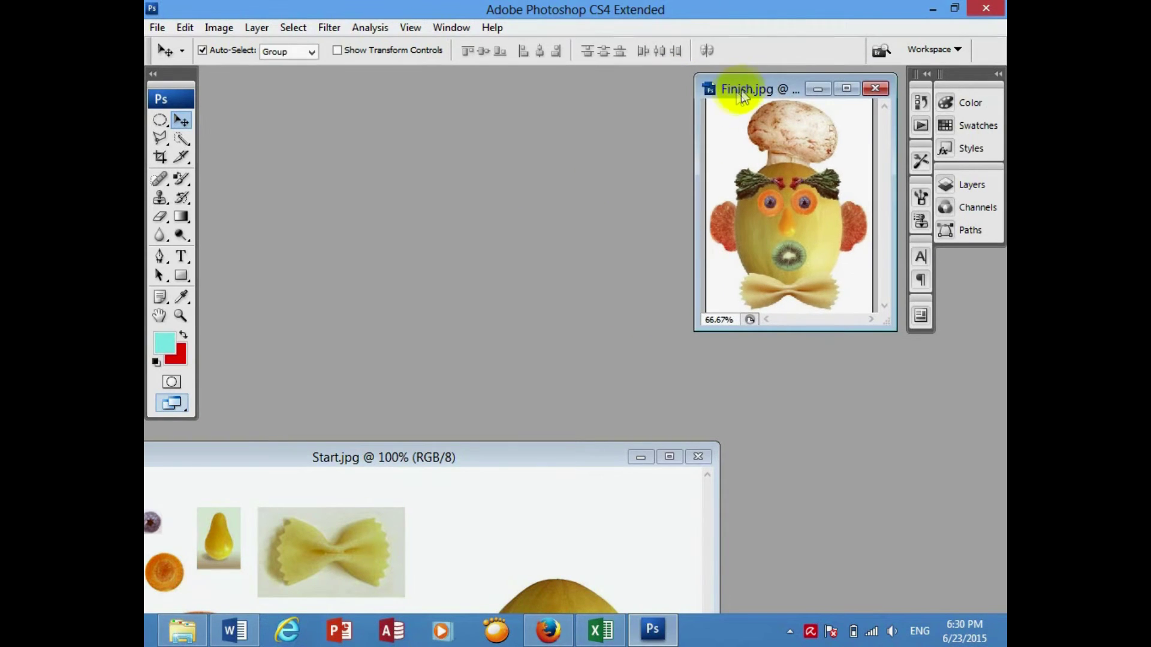
Step: Duplicate Finish.jpg as 'Finish copy' and position its window
right_click(738, 95)
left_click(804, 100)
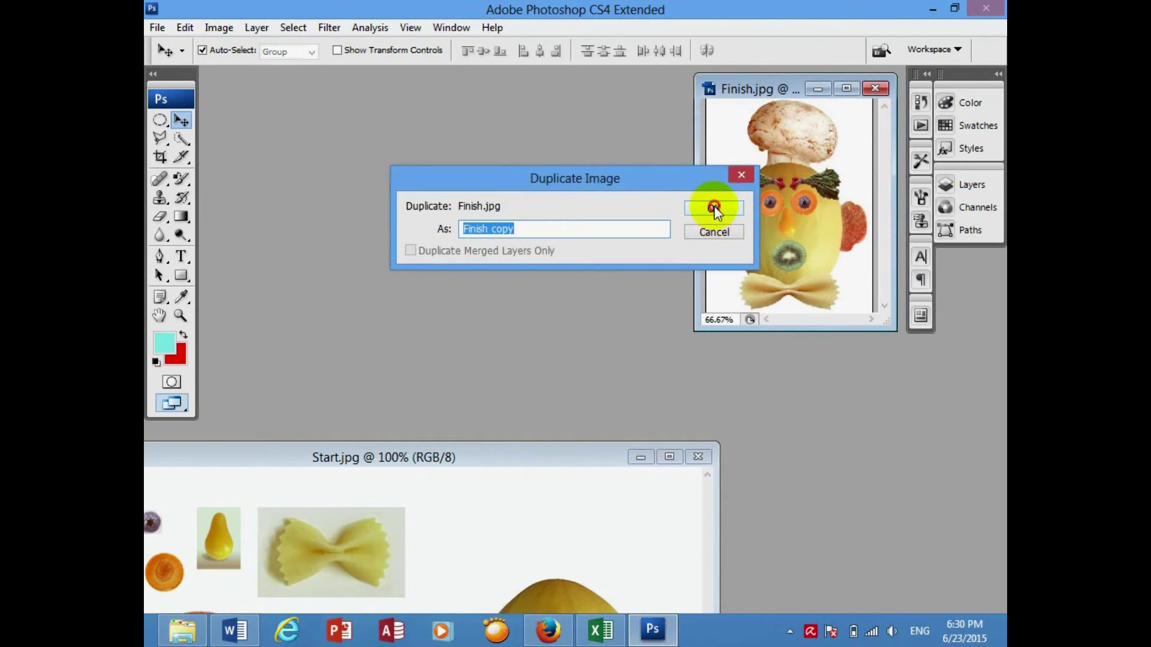
left_click(713, 208)
left_click_drag(413, 147, 421, 126)
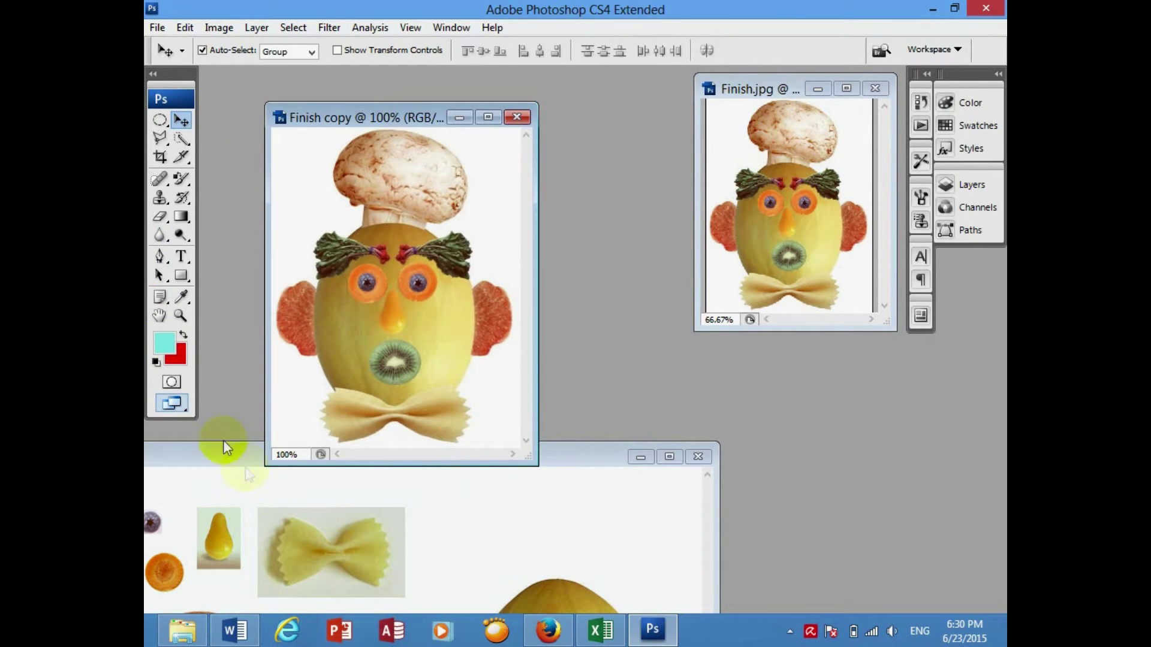
left_click(179, 358)
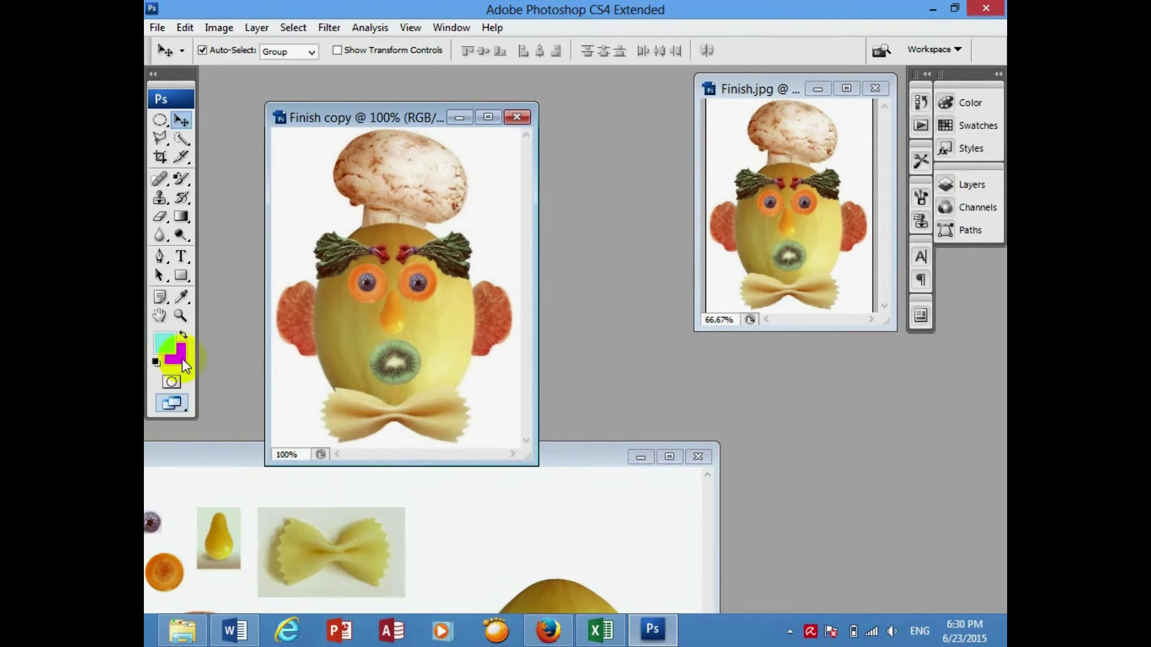
Step: Set the background colour to white and clear the Finish copy canvas to plain white
left_click(182, 359)
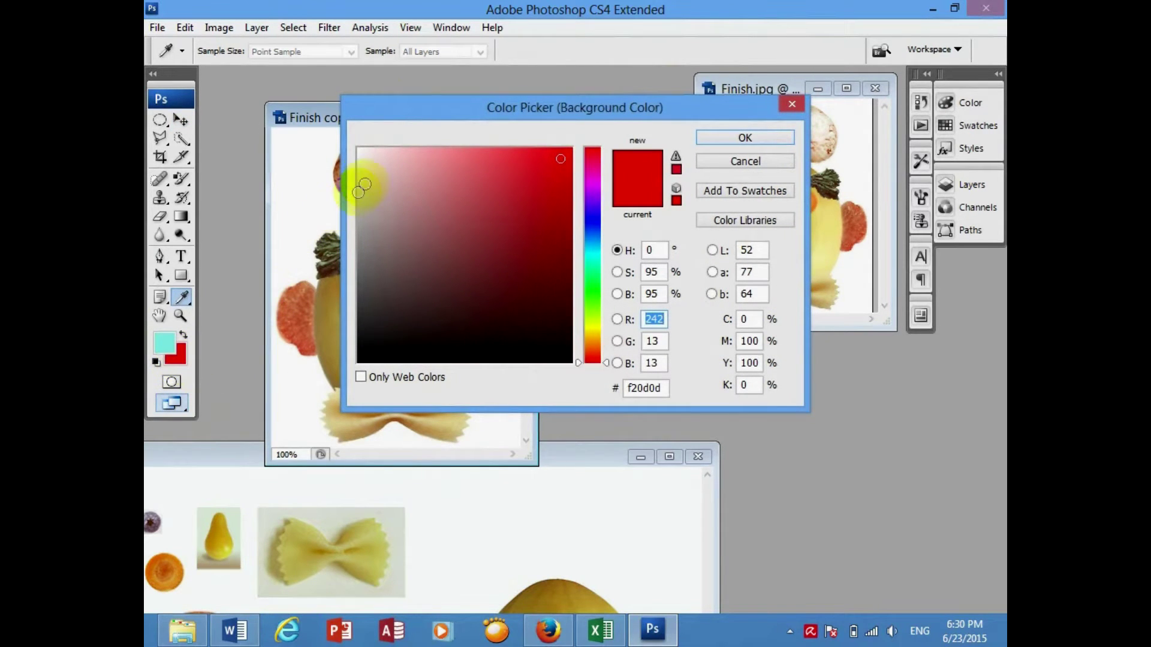
left_click(358, 147)
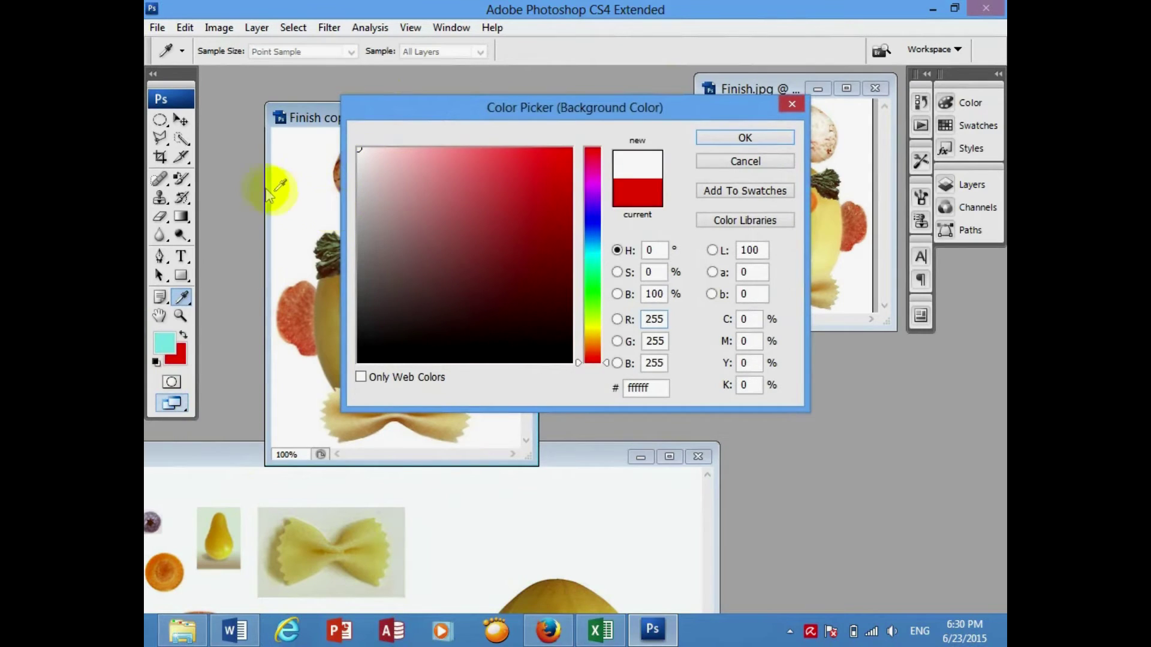
left_click(295, 162)
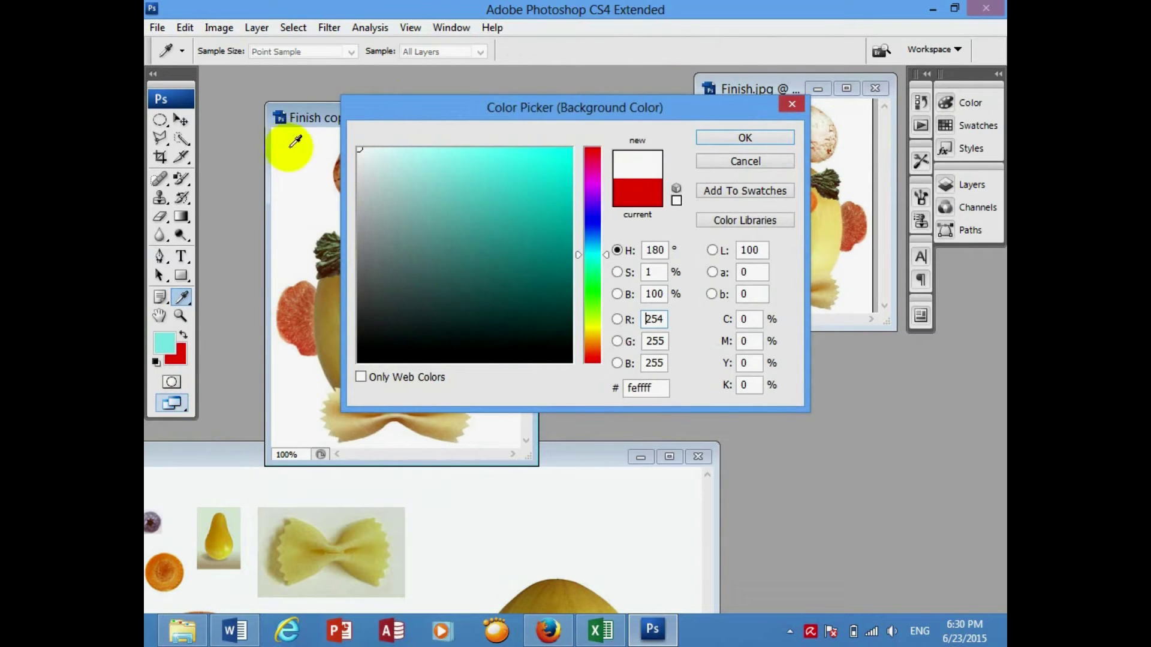
left_click(741, 137)
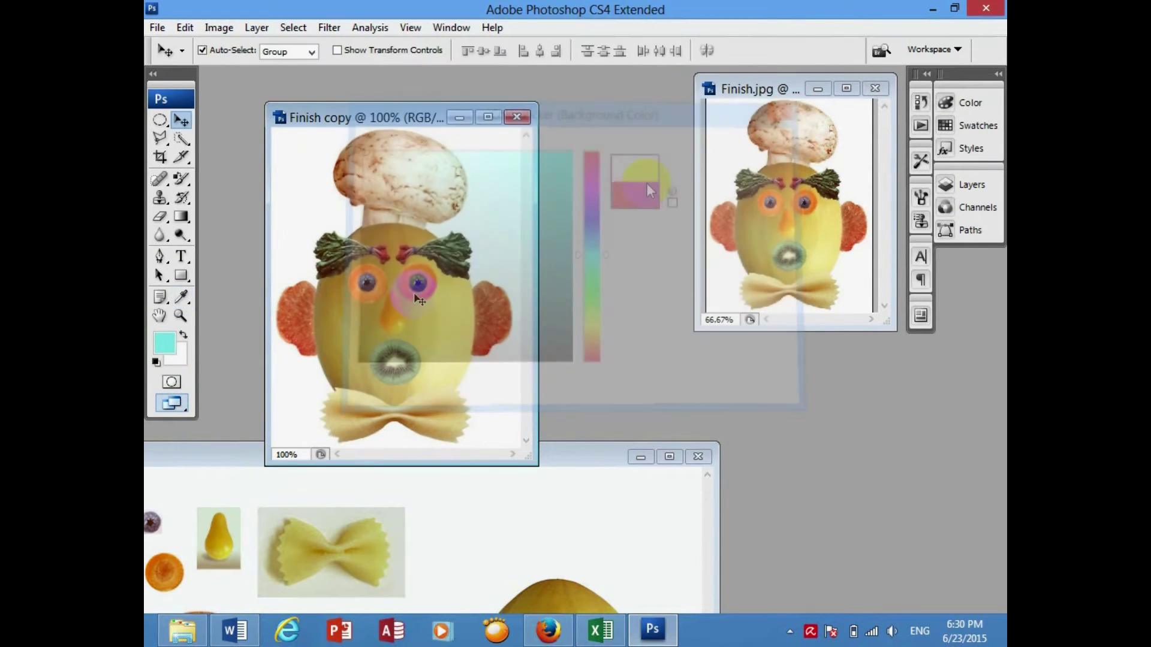
left_click(186, 362)
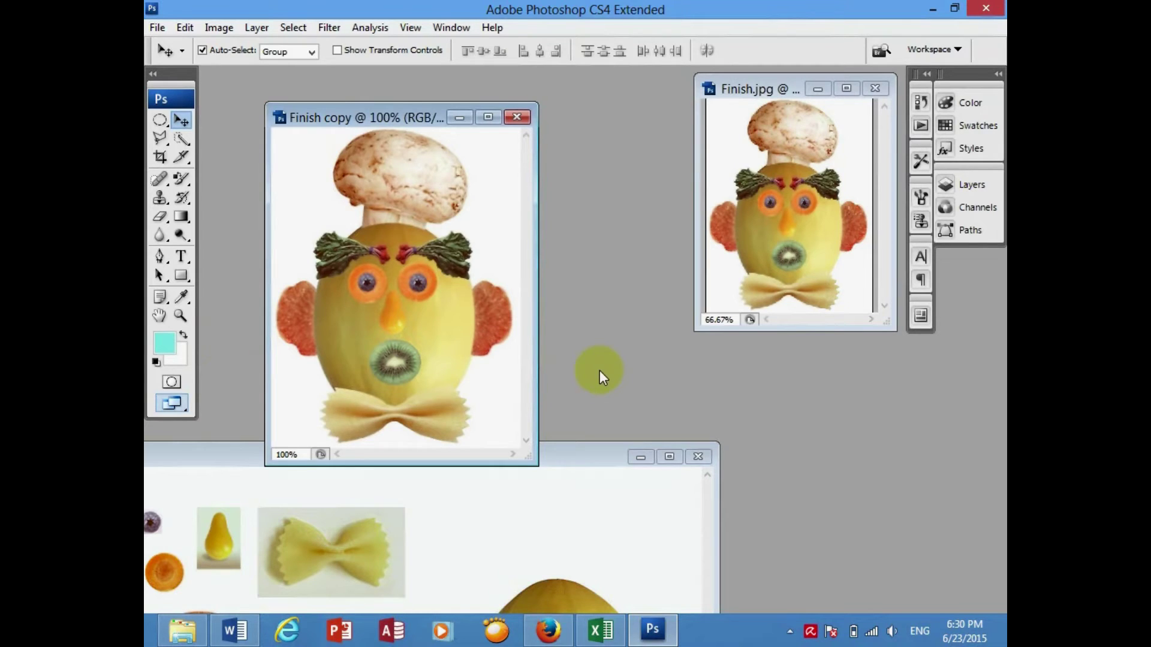
key("ctrl+BackSpace")
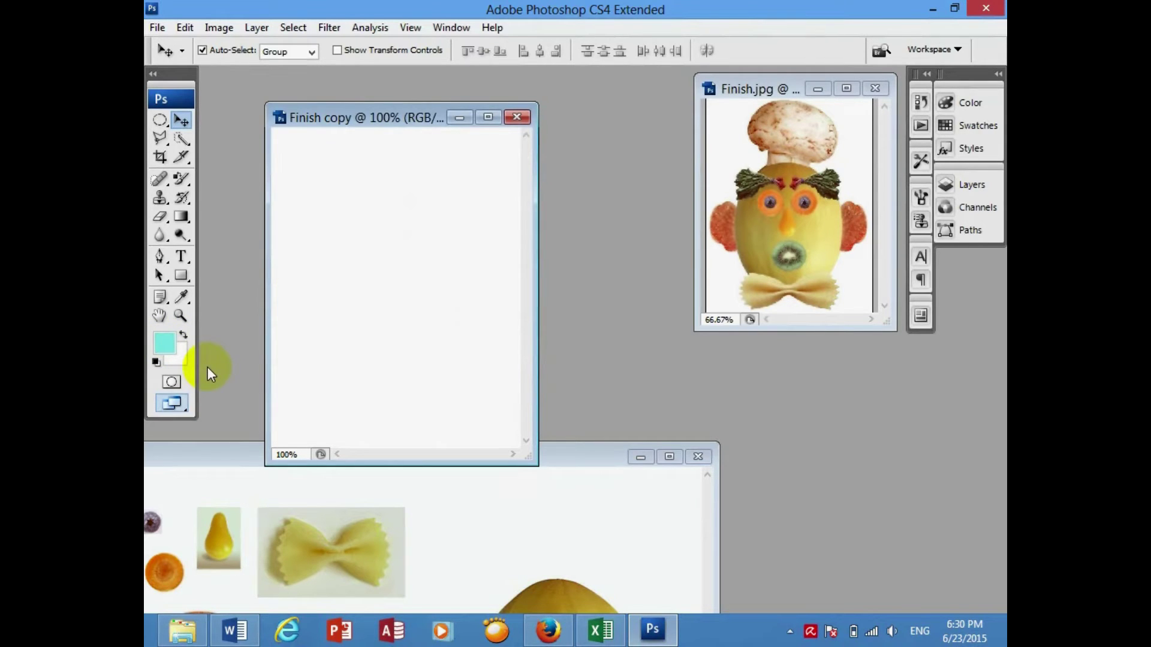
left_click(586, 466)
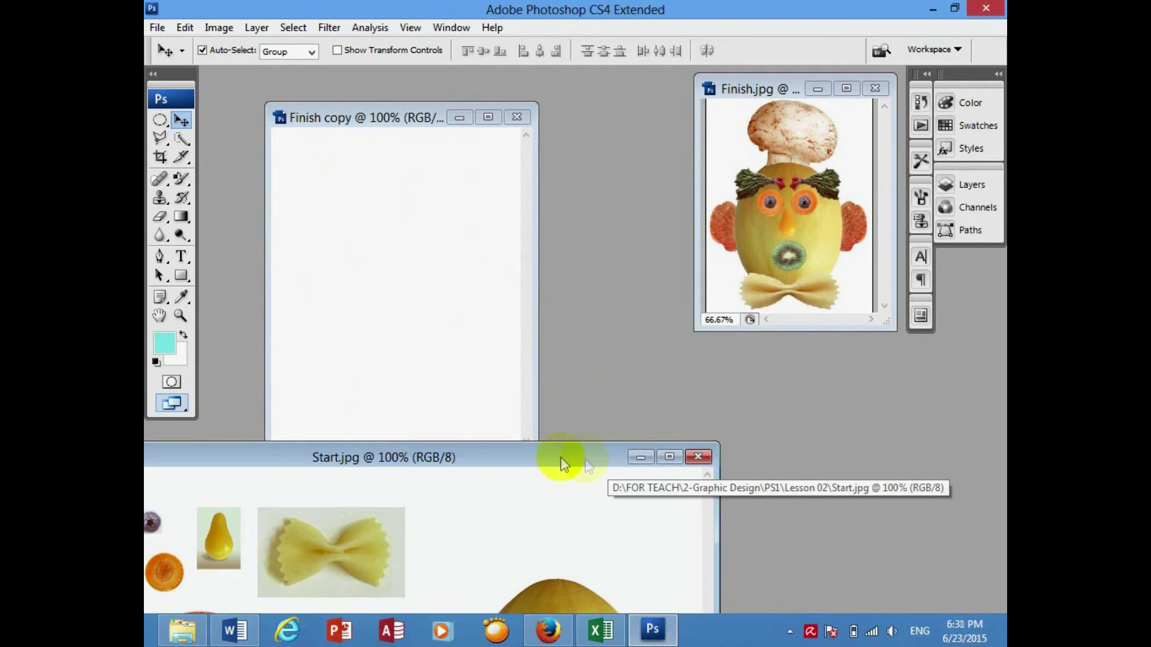
Step: Move the Start.jpg window up near the top and choose the freehand Lasso
left_click_drag(586, 465, 614, 108)
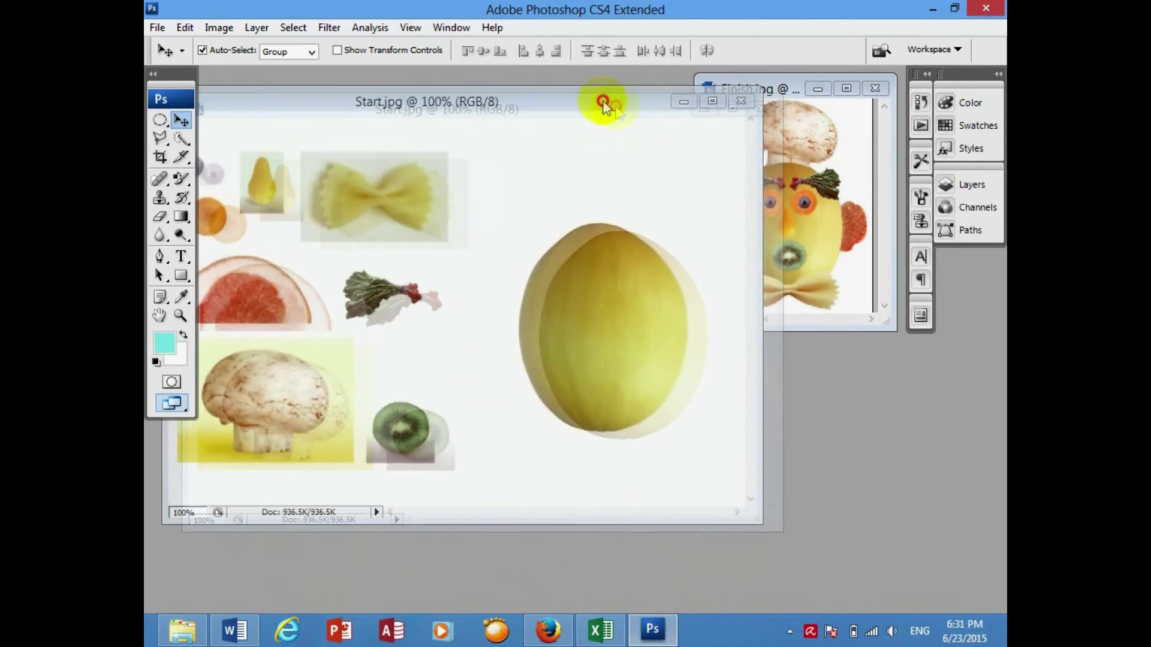
left_click_drag(614, 107, 658, 98)
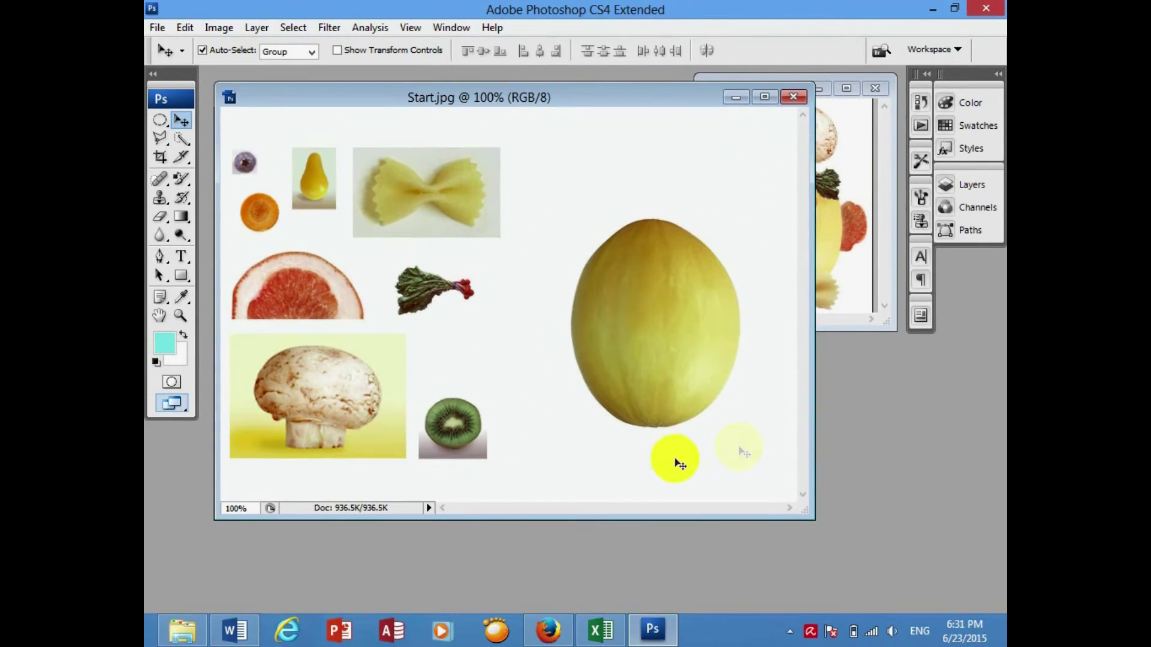
left_click(648, 369)
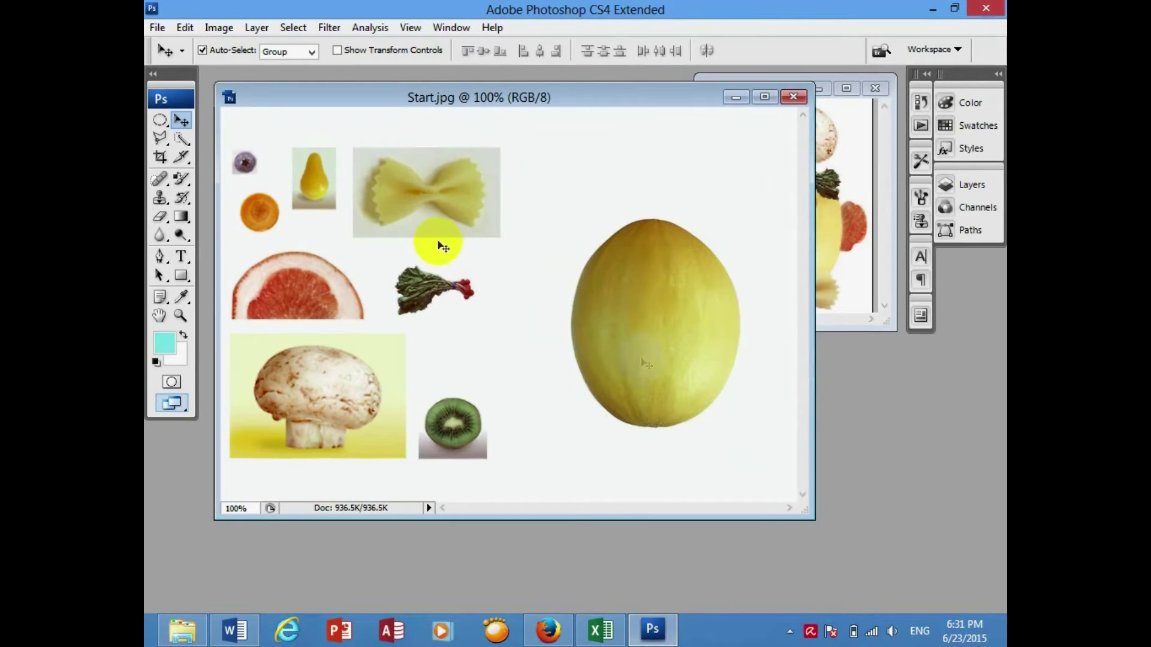
left_click(170, 145)
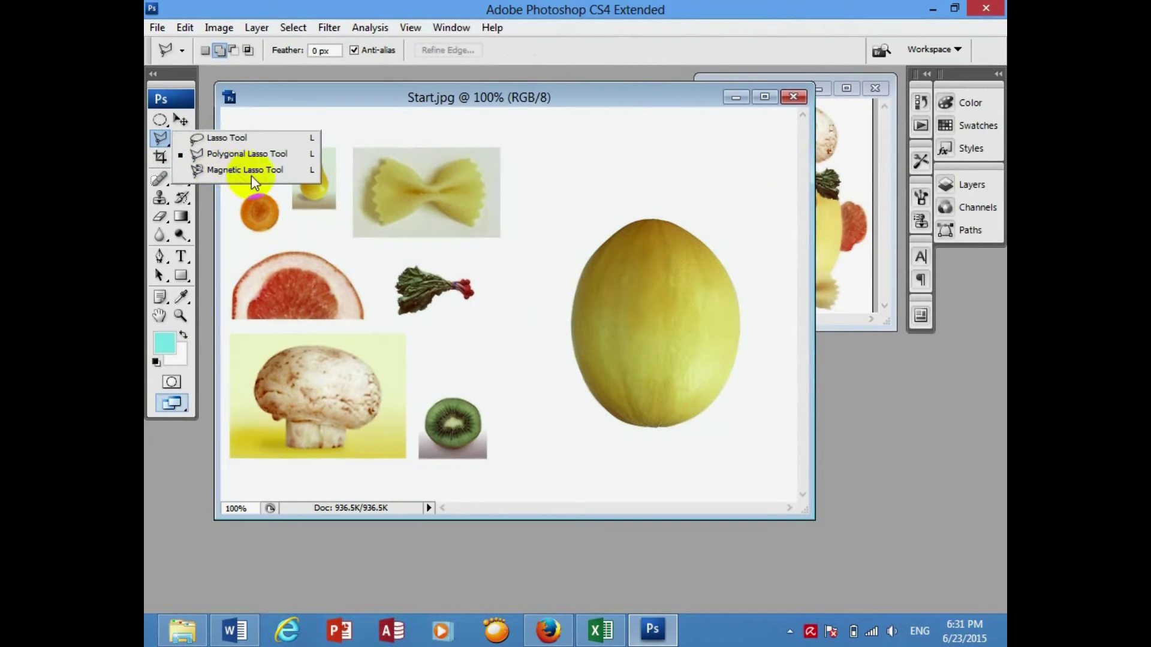
left_click(240, 138)
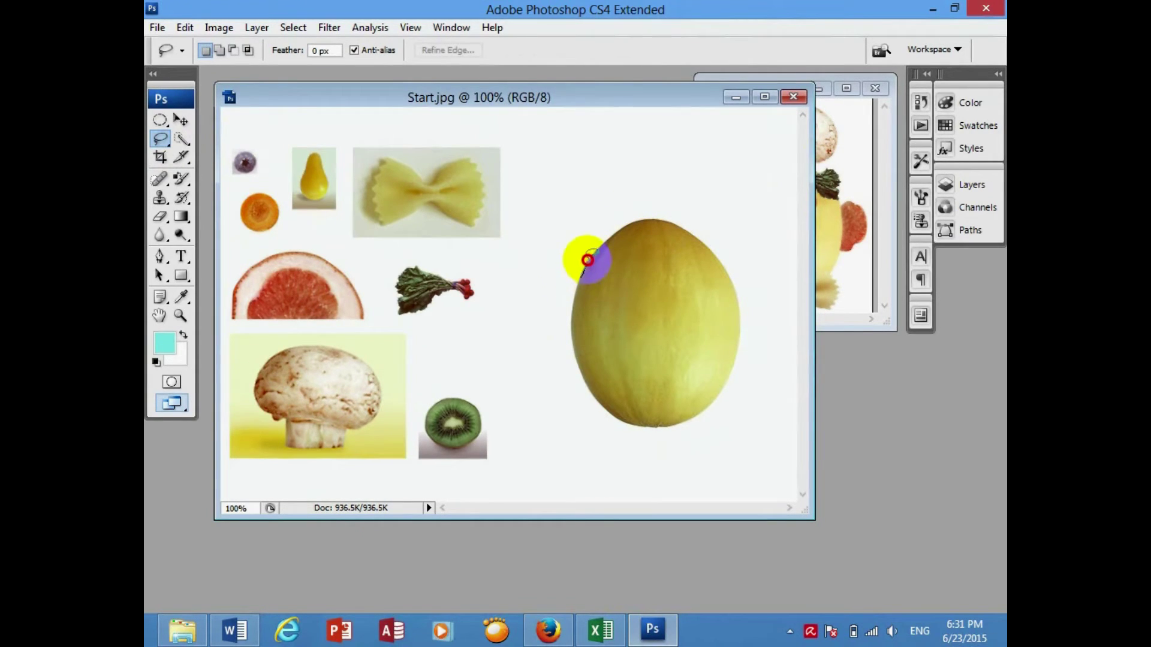
Step: Try a freehand lasso around the melon, then switch to the Polygonal Lasso
mouse_move(587, 260)
left_mouse_down()
mouse_move(725, 250)
mouse_move(608, 397)
left_mouse_up()
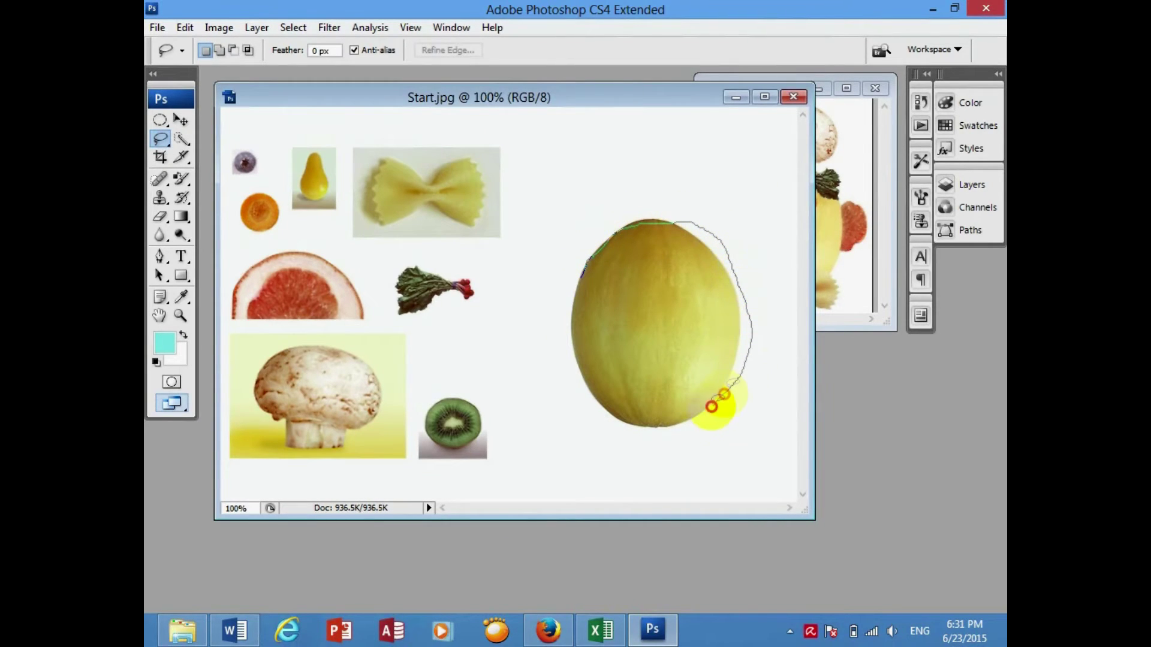
left_click_drag(609, 397, 587, 264)
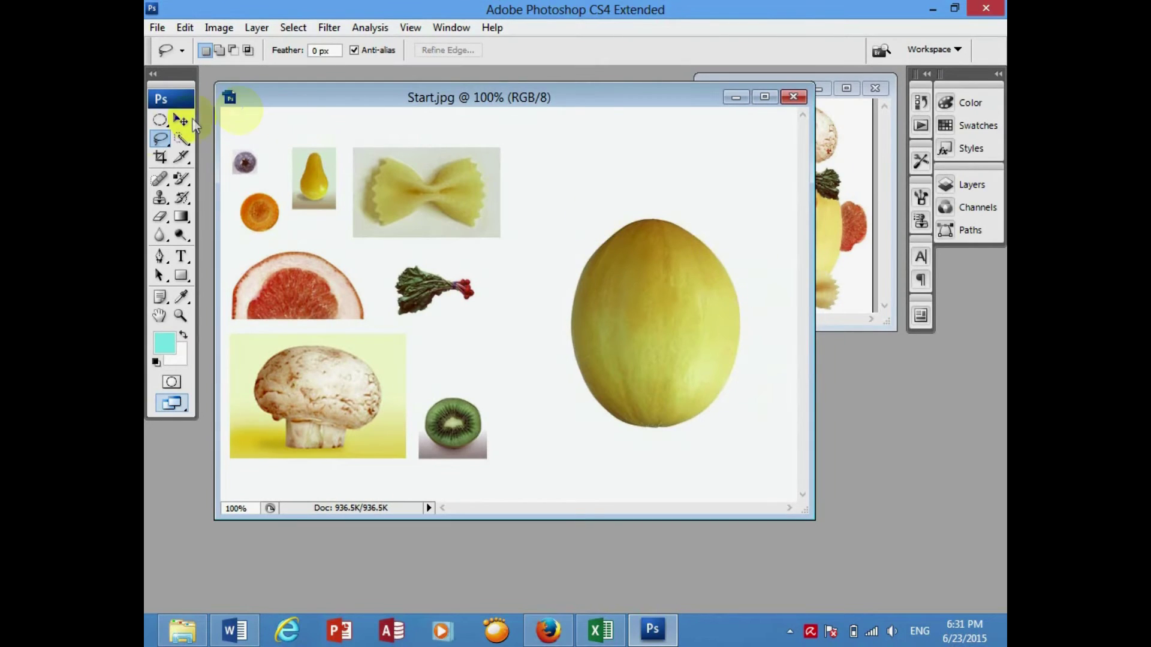
left_click(160, 139)
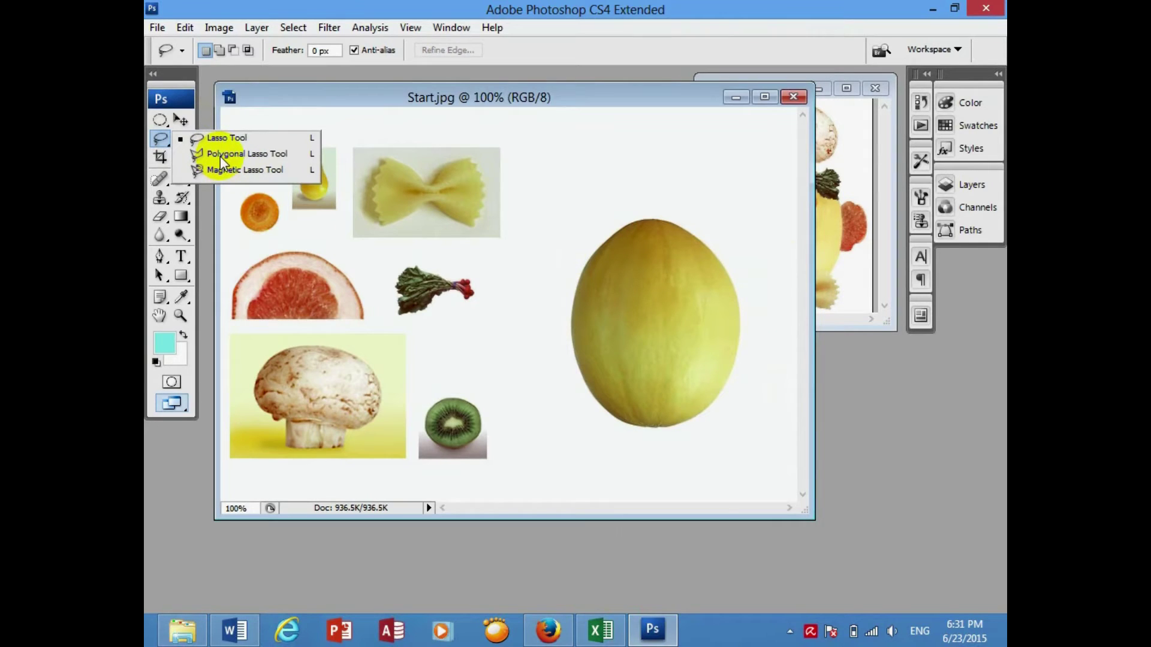
left_click(222, 157)
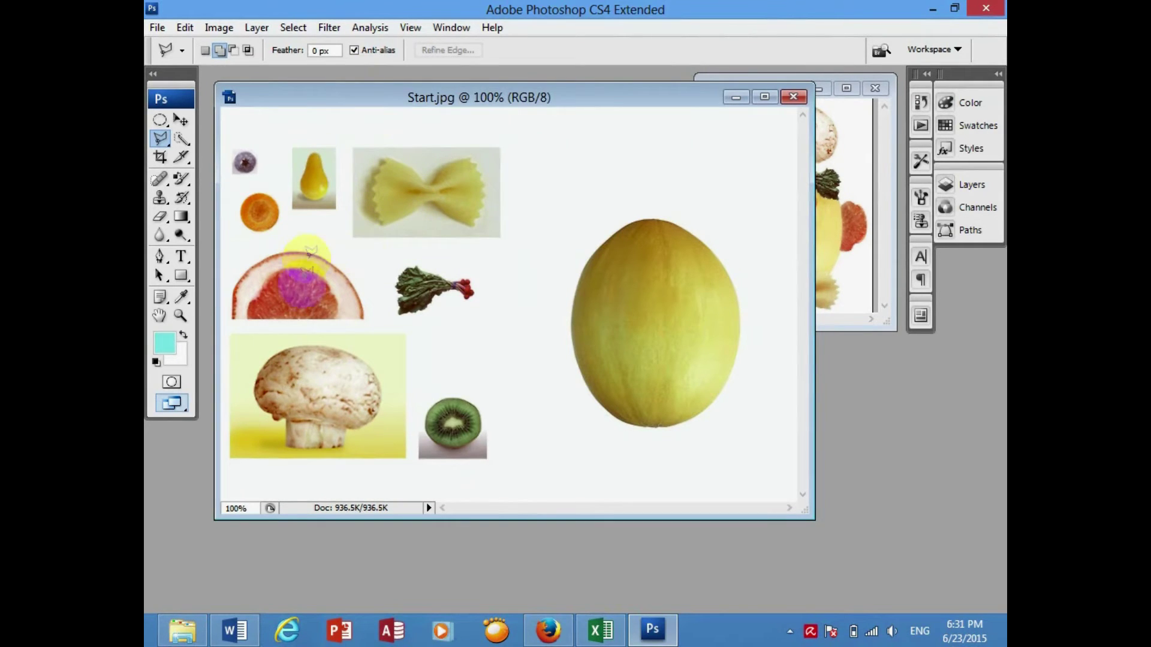
Step: Magnify Start.jpg to 449% on the bow-tie pasta, centre it, and reselect Polygonal Lasso
left_click(182, 321)
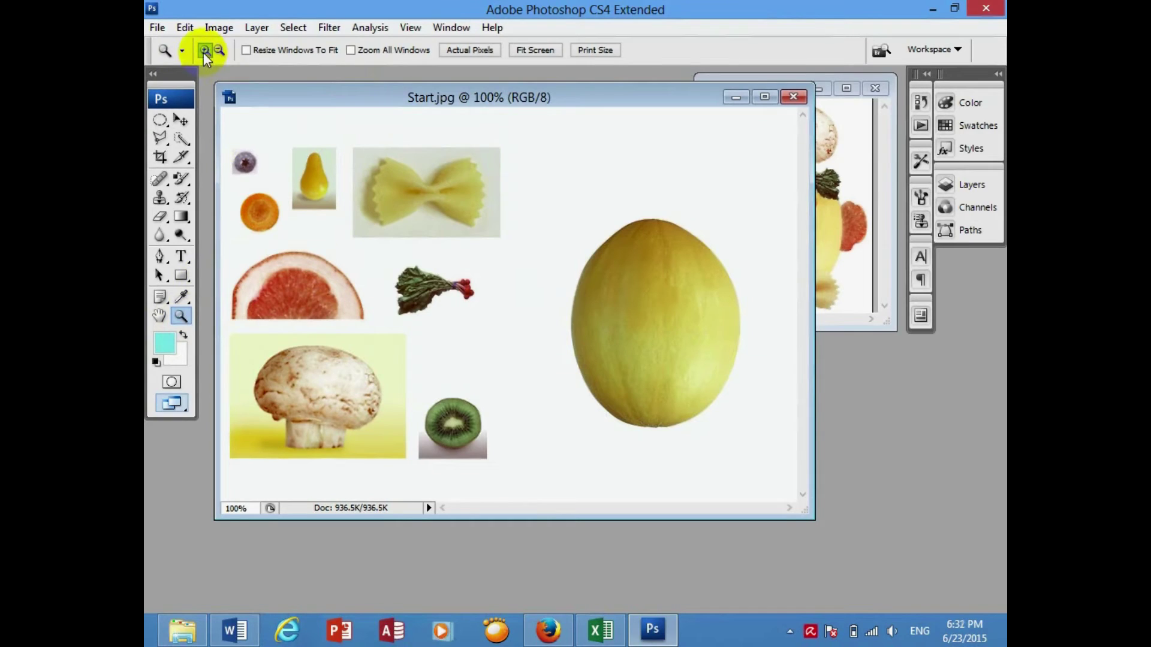
left_click_drag(348, 144, 500, 231)
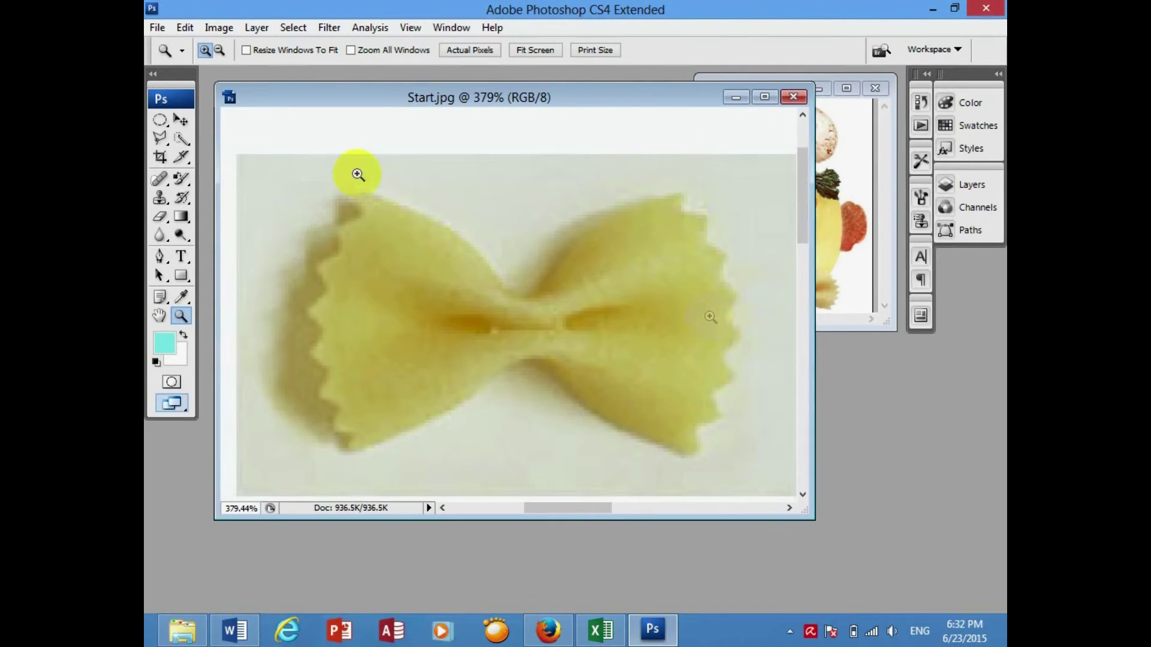
left_click(221, 52)
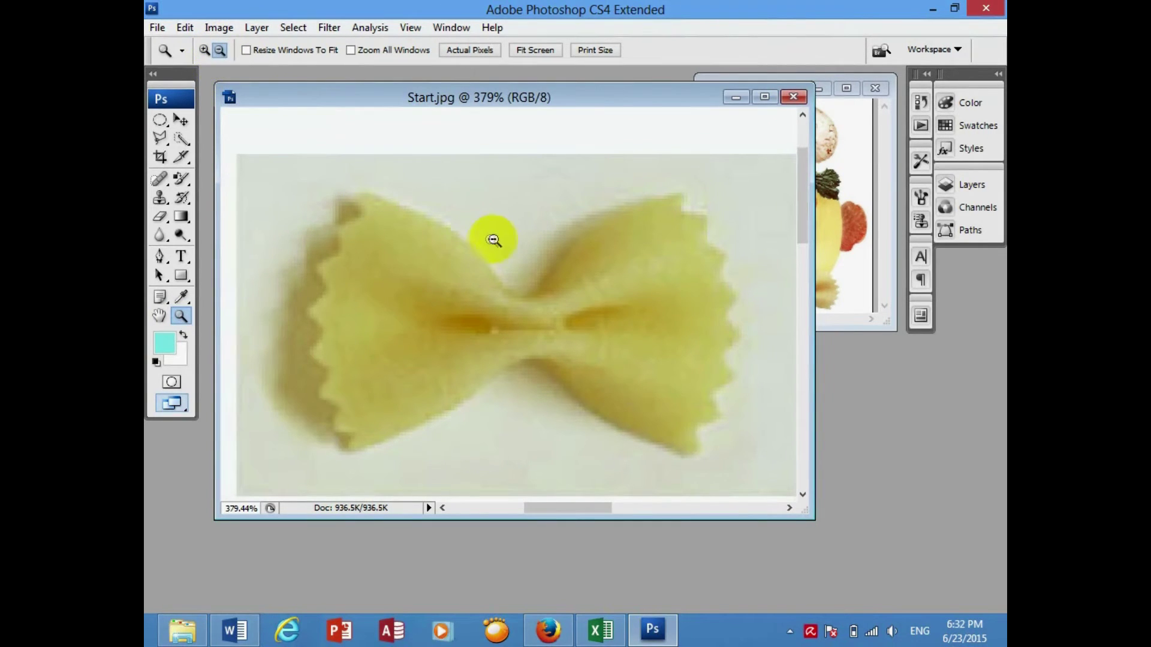
left_click(496, 229)
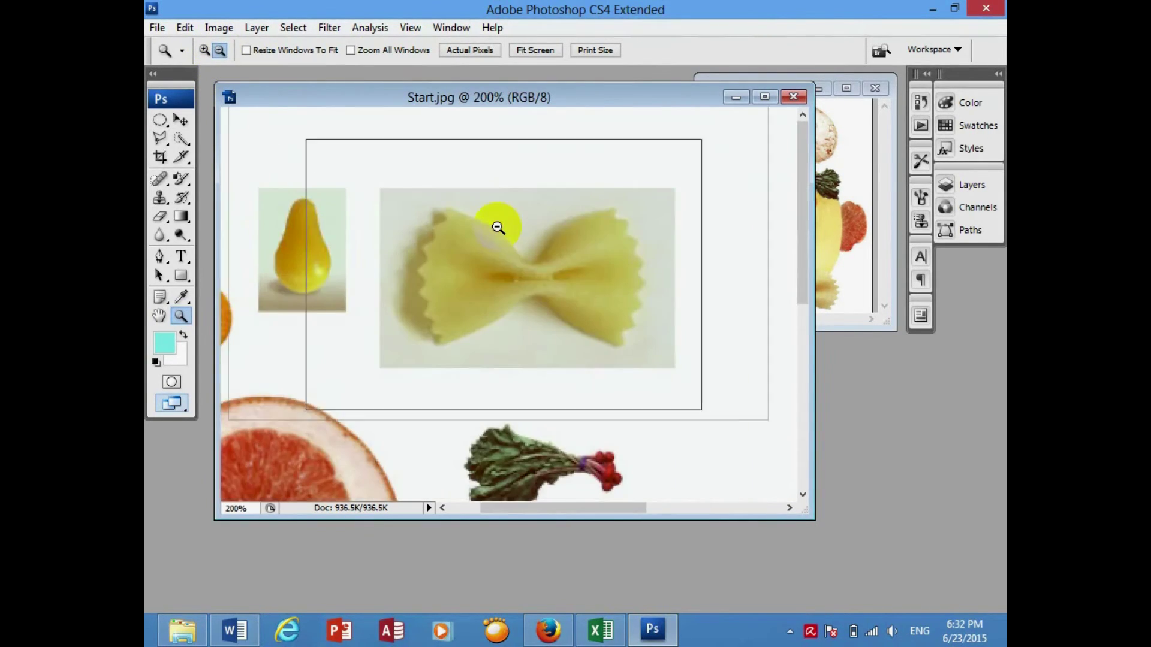
left_click(497, 228)
left_click(205, 49)
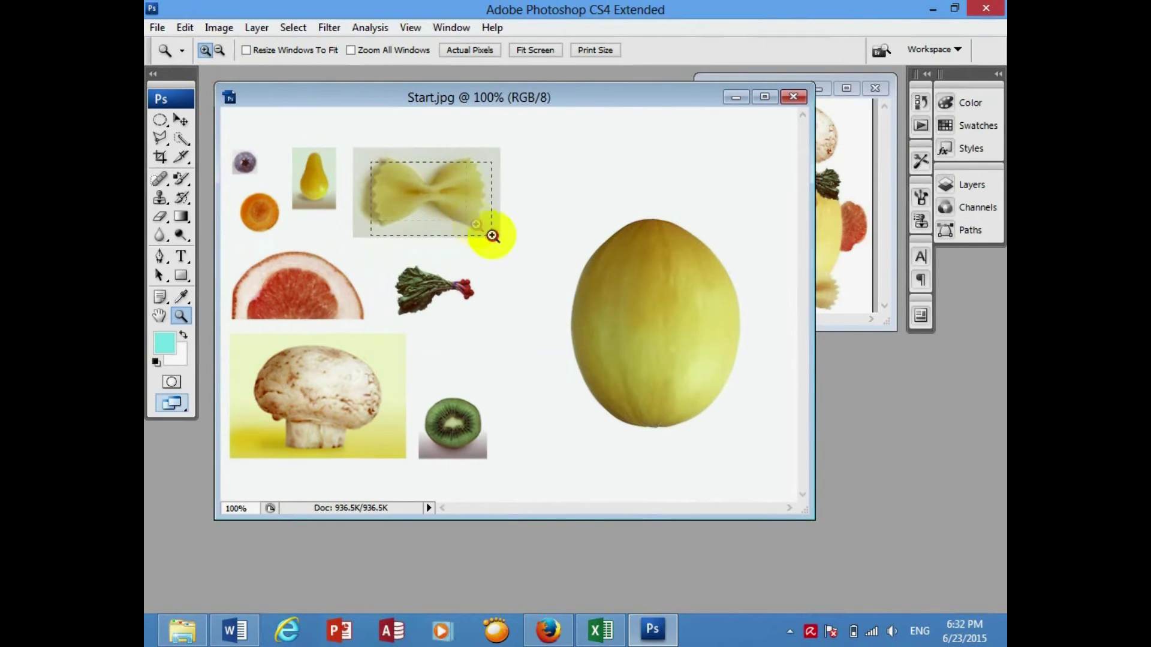
left_click_drag(369, 153, 497, 235)
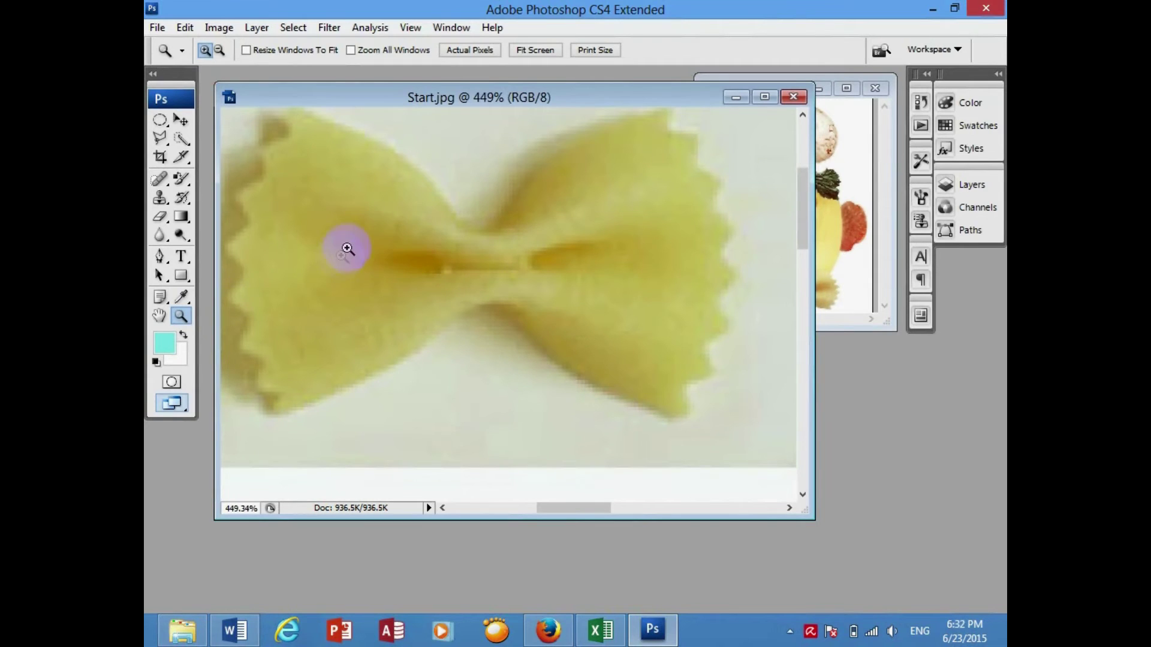
left_click(160, 316)
mouse_move(393, 262)
left_mouse_down()
mouse_move(604, 269)
mouse_move(496, 259)
left_mouse_up()
mouse_move(621, 239)
left_mouse_down()
mouse_move(393, 319)
mouse_move(609, 275)
left_mouse_up()
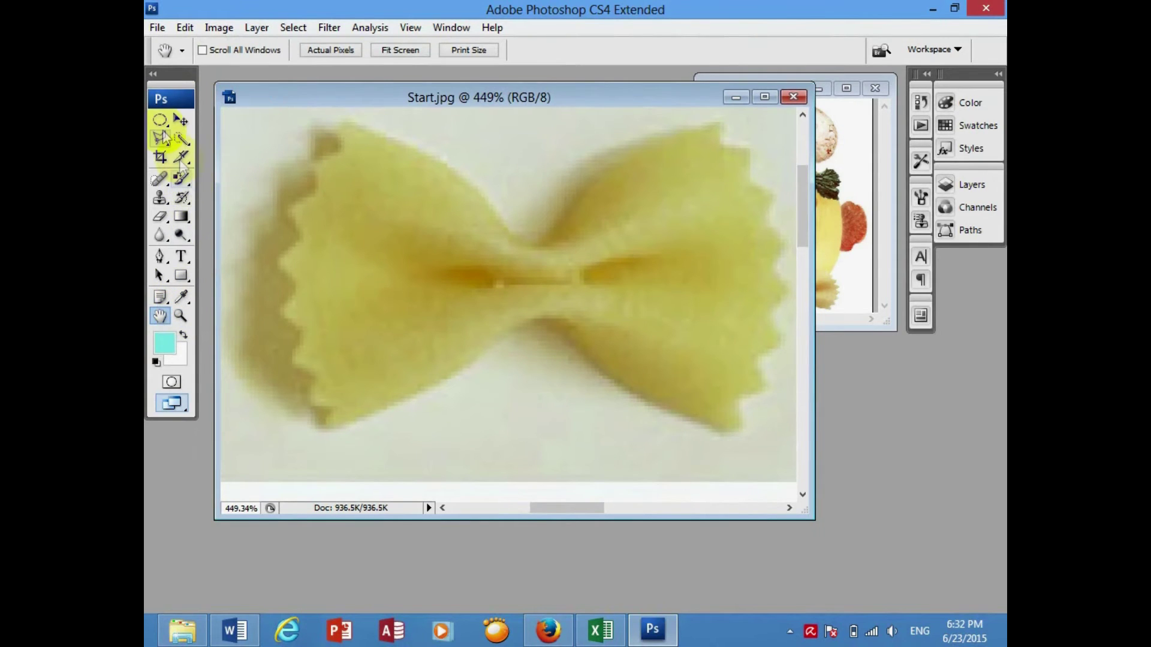
left_click(160, 138)
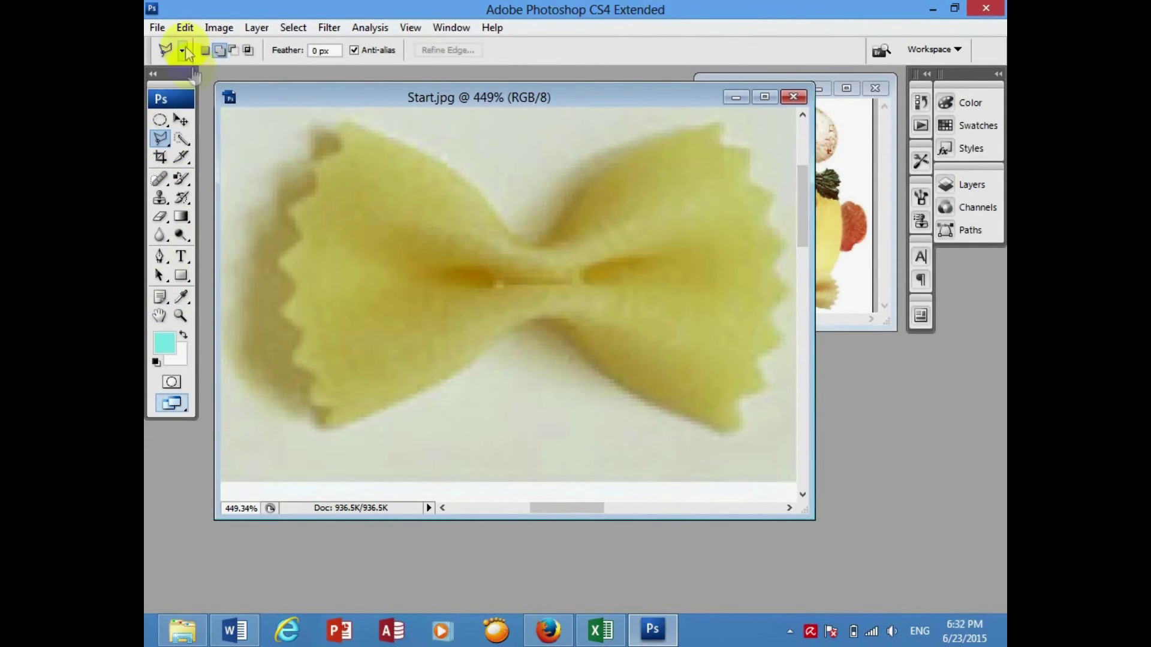
Step: Start the outline on the bow-tie pasta, tracing its left edge and top to the right wing
left_click(524, 213)
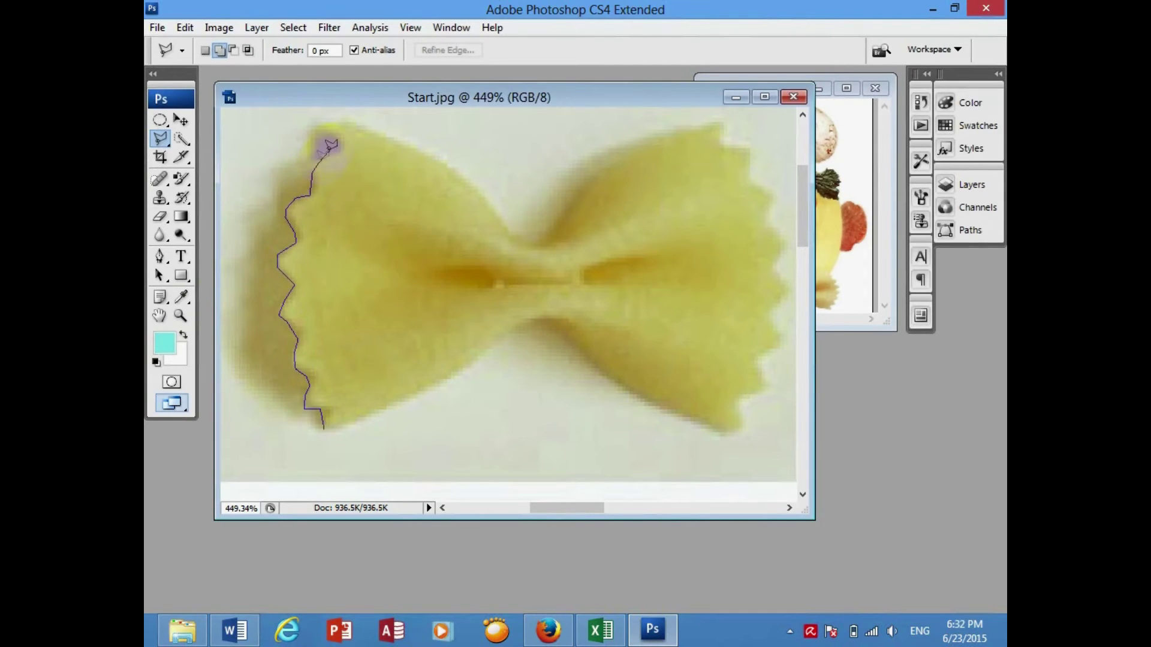
mouse_move(340, 148)
left_mouse_down()
mouse_move(338, 133)
mouse_move(362, 120)
mouse_move(383, 133)
left_mouse_up()
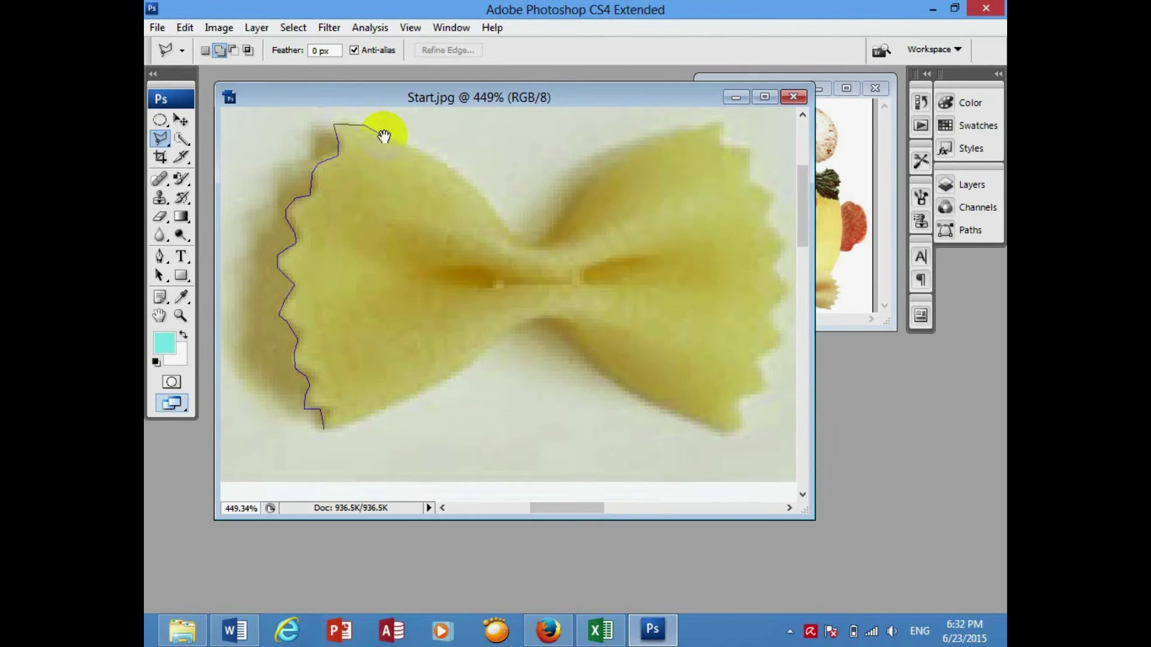
mouse_move(471, 144)
left_mouse_down()
mouse_move(511, 280)
mouse_move(383, 198)
left_mouse_up()
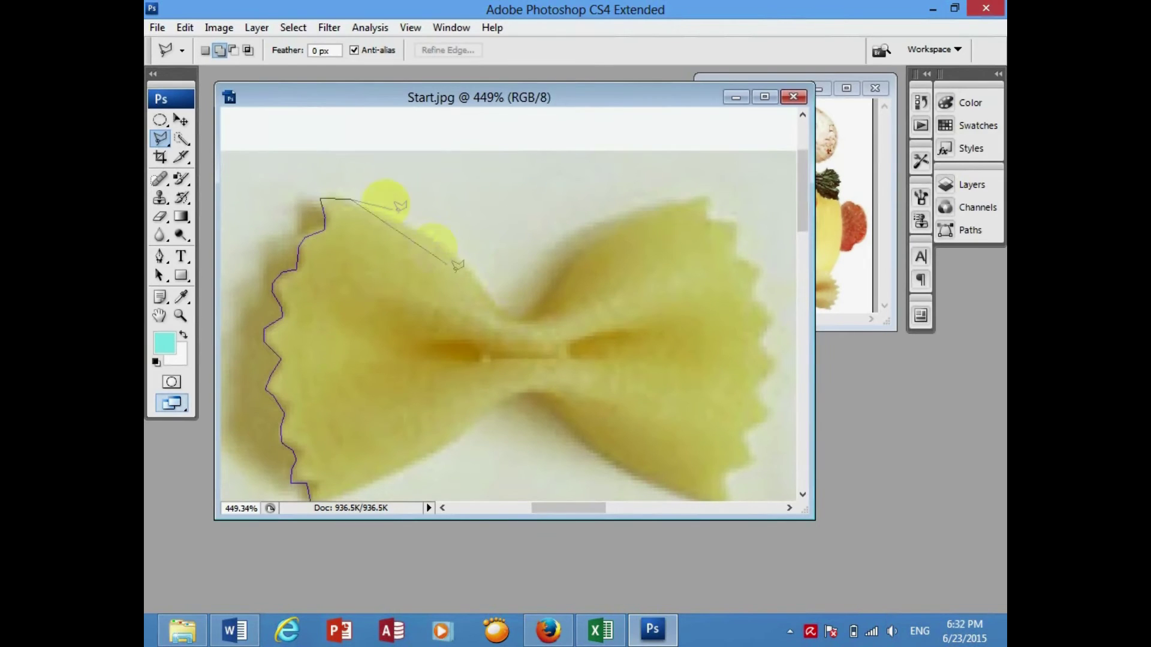
left_click(351, 199)
left_click(416, 231)
left_click(467, 267)
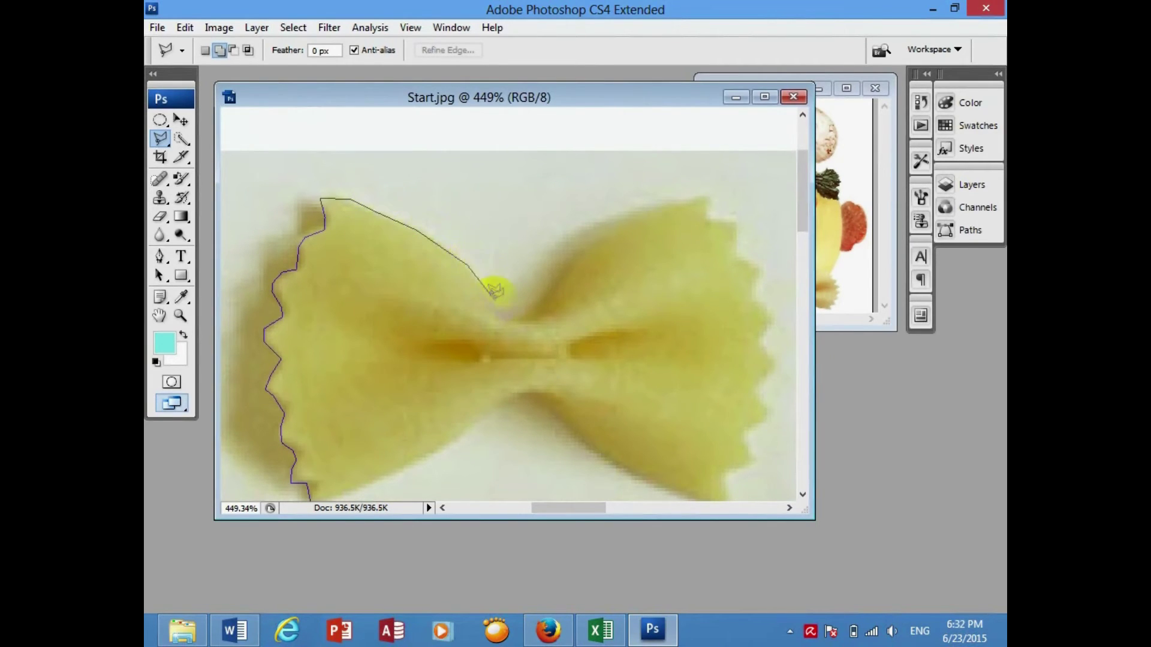
left_click(545, 308)
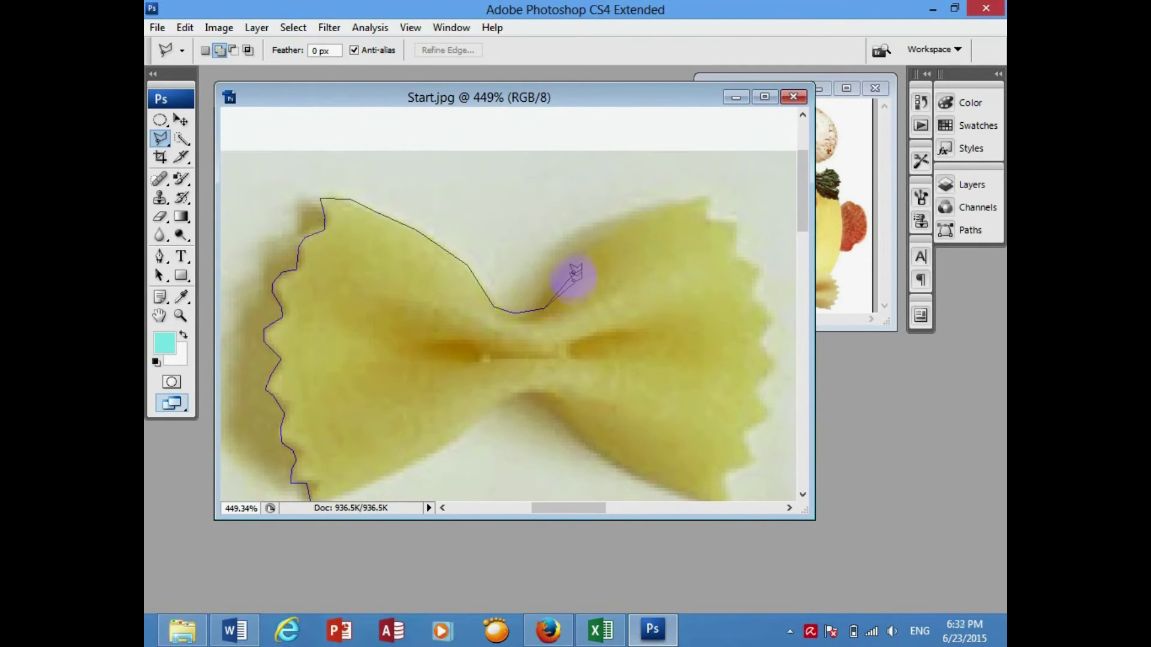
left_click(615, 225)
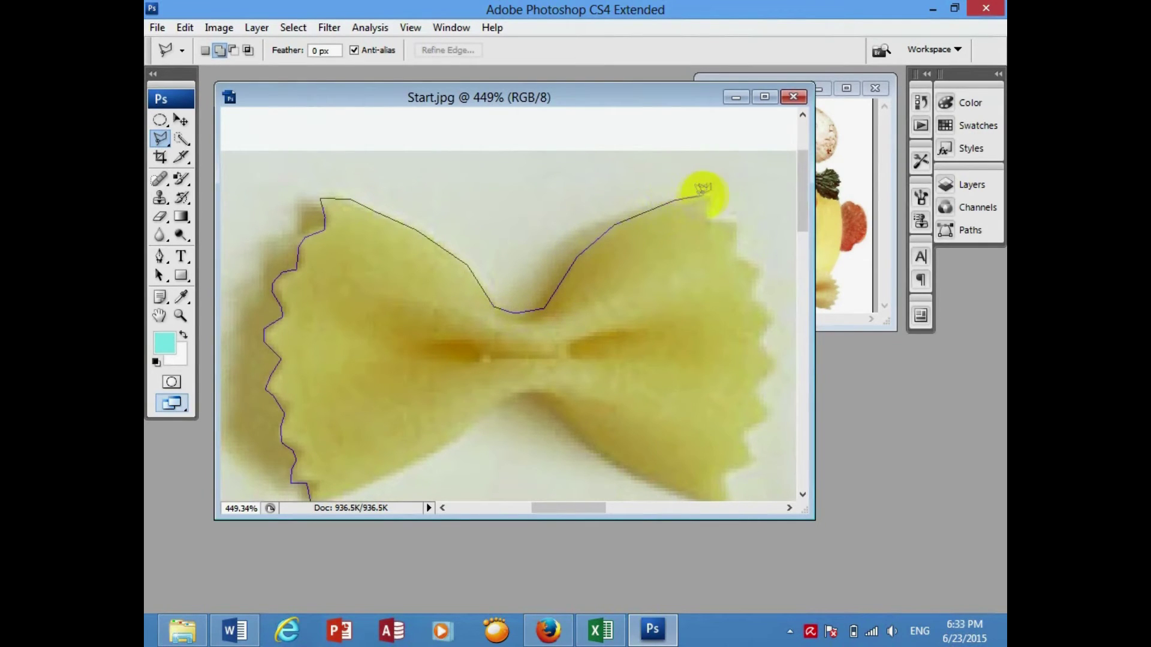
left_click(709, 195)
Step: Trace the right wing's zigzag edge down to its bottom corner
left_click(709, 222)
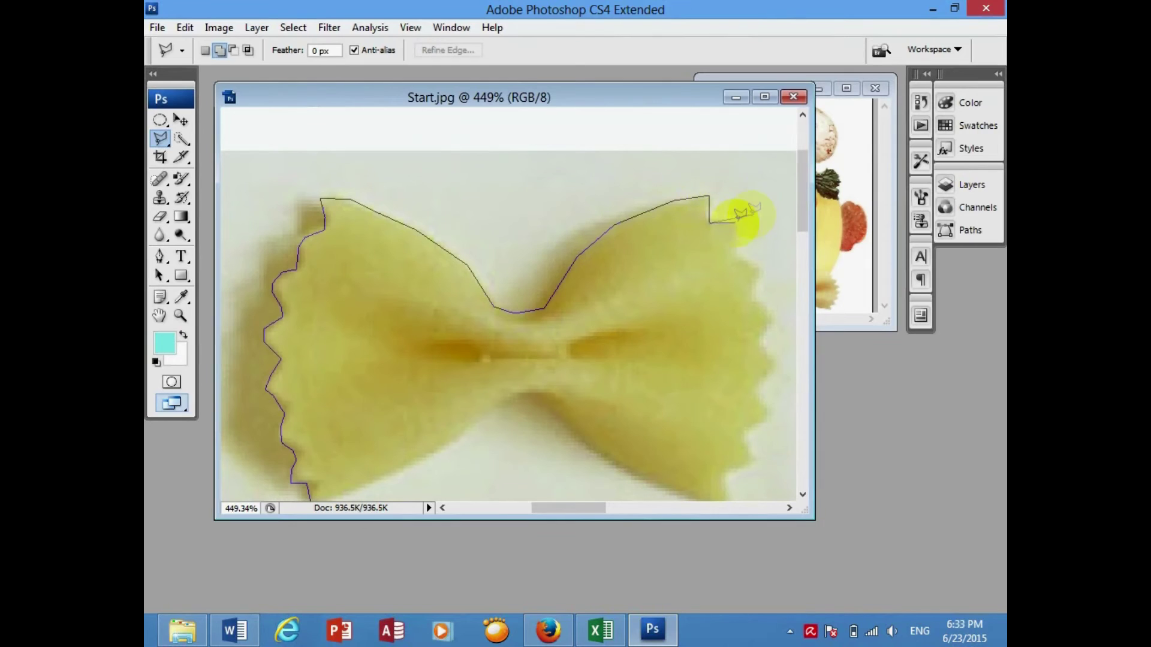
left_click(737, 224)
left_click(739, 247)
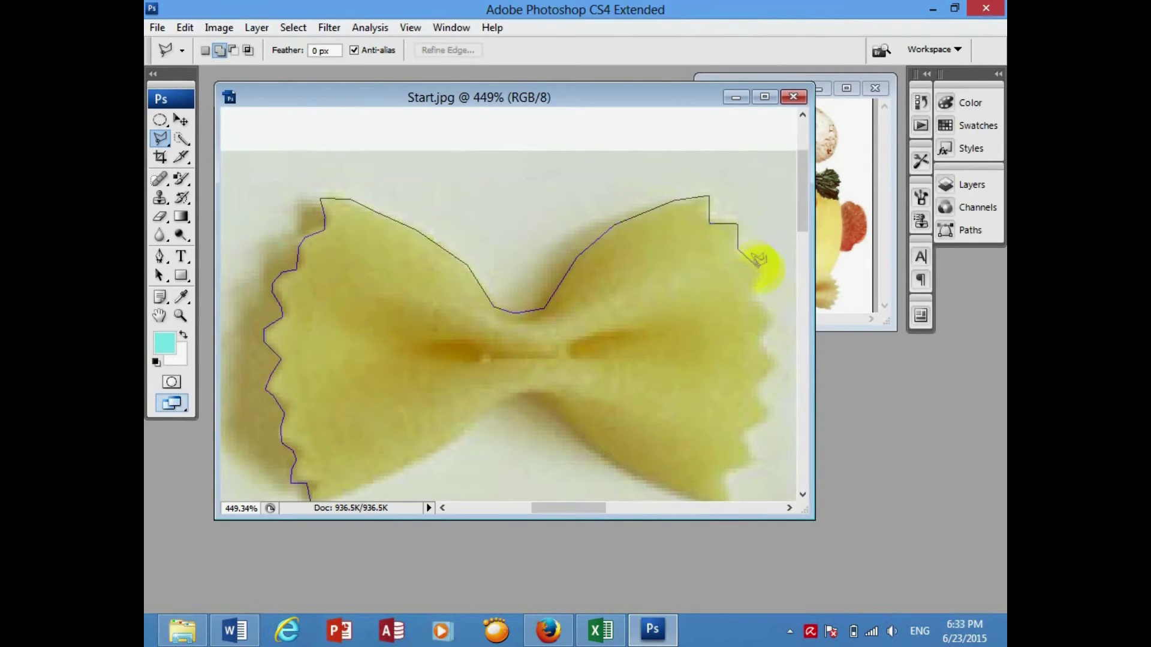
left_click(764, 304)
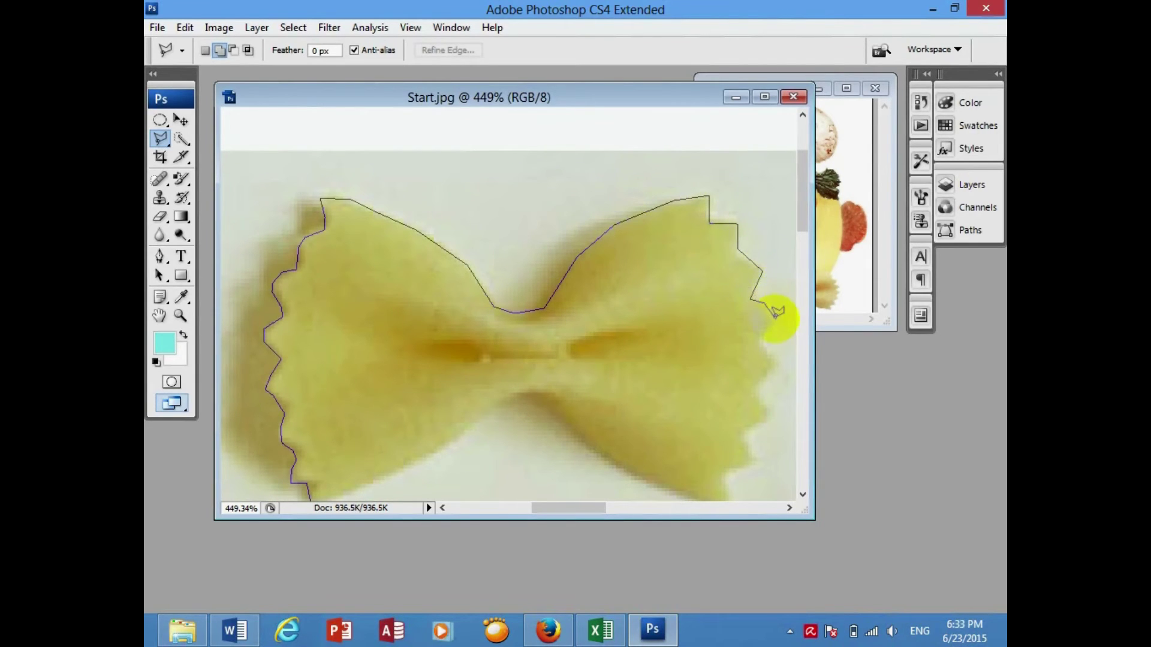
left_click(759, 342)
left_click(779, 365)
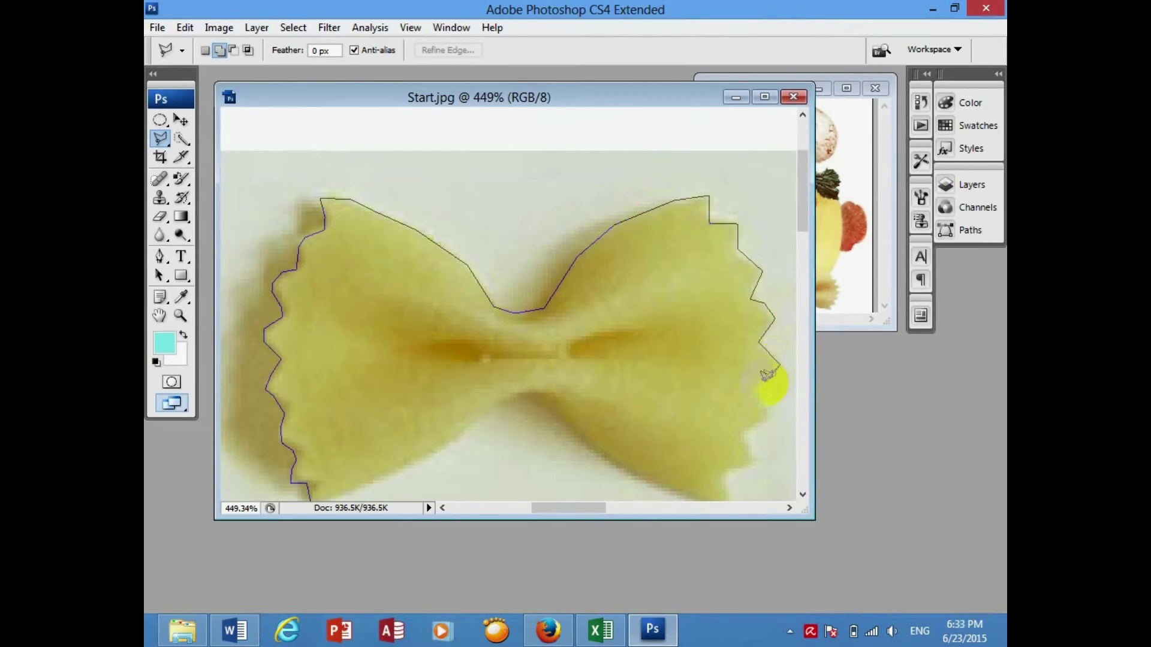
left_click(757, 395)
left_click(768, 420)
left_click(742, 430)
left_click(754, 462)
left_click(724, 477)
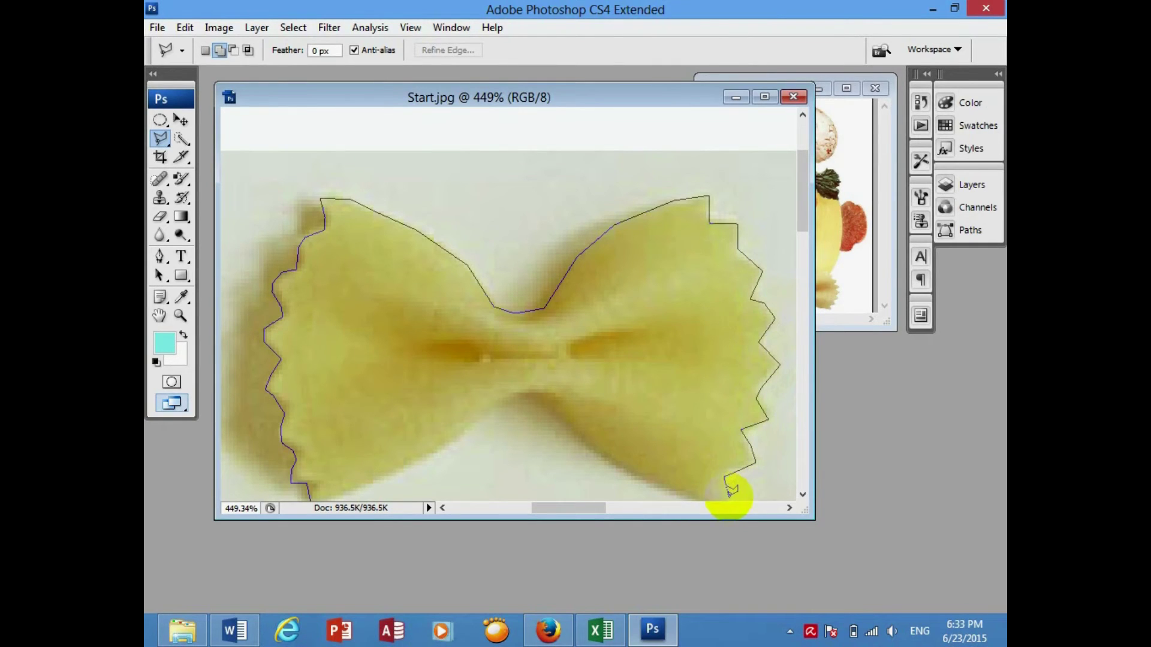
Step: Trace the pasta's bottom edge back to the start, close the selection, and uncover Finish copy
left_click_drag(717, 454, 713, 352)
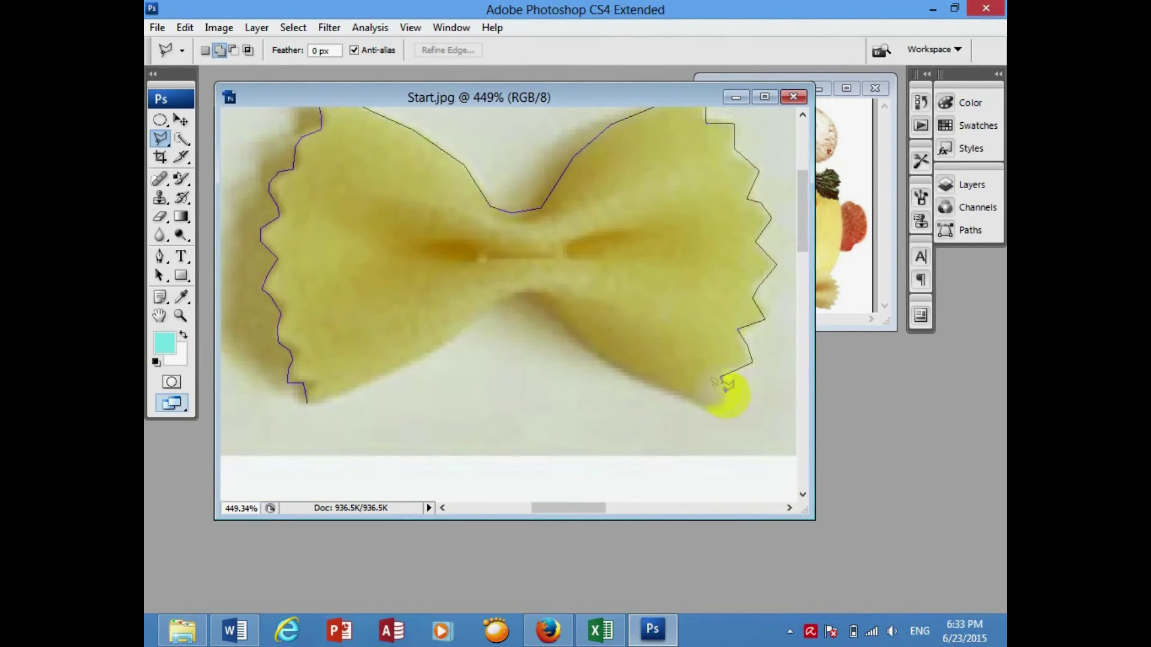
left_click(705, 411)
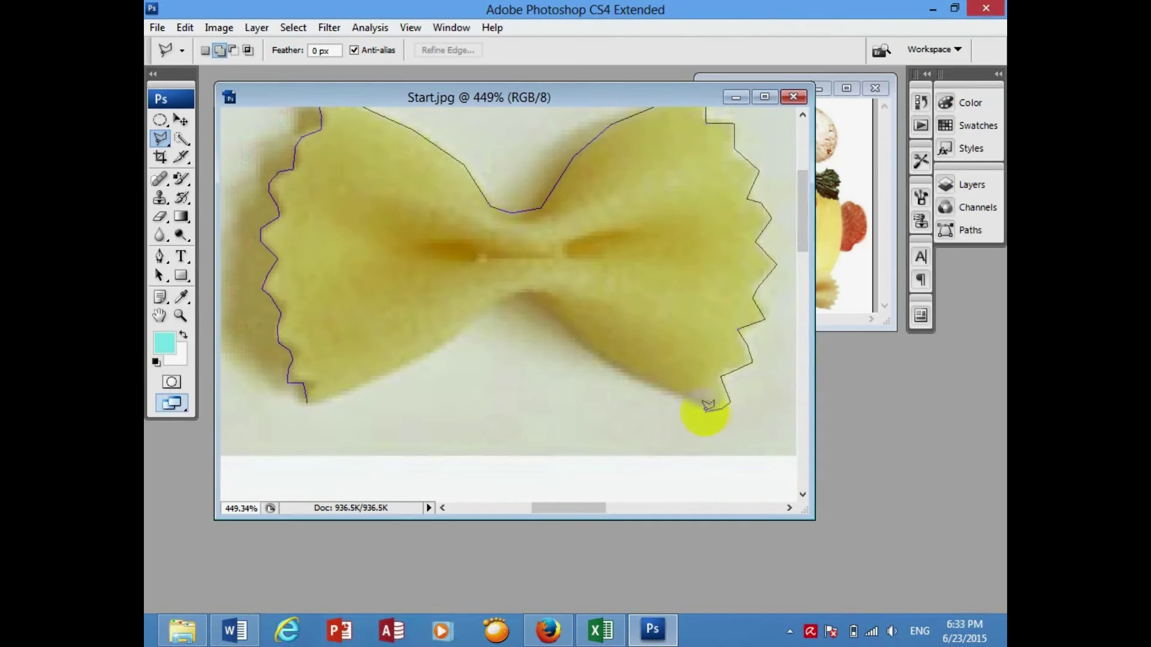
left_click(613, 361)
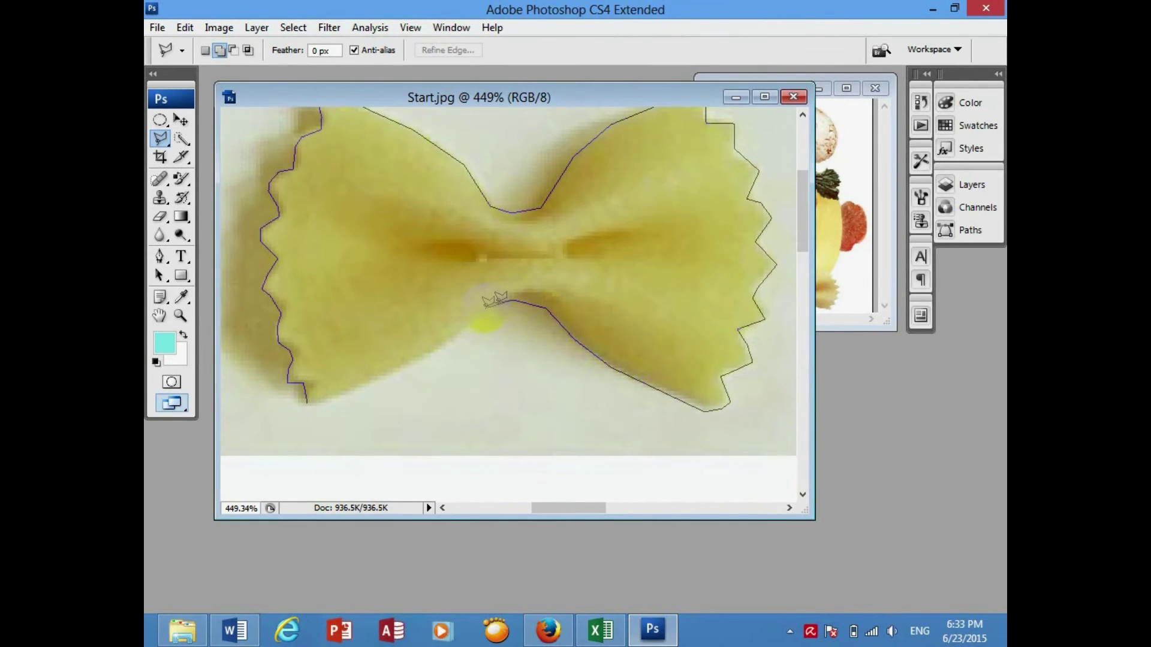
left_click(483, 311)
left_click(450, 343)
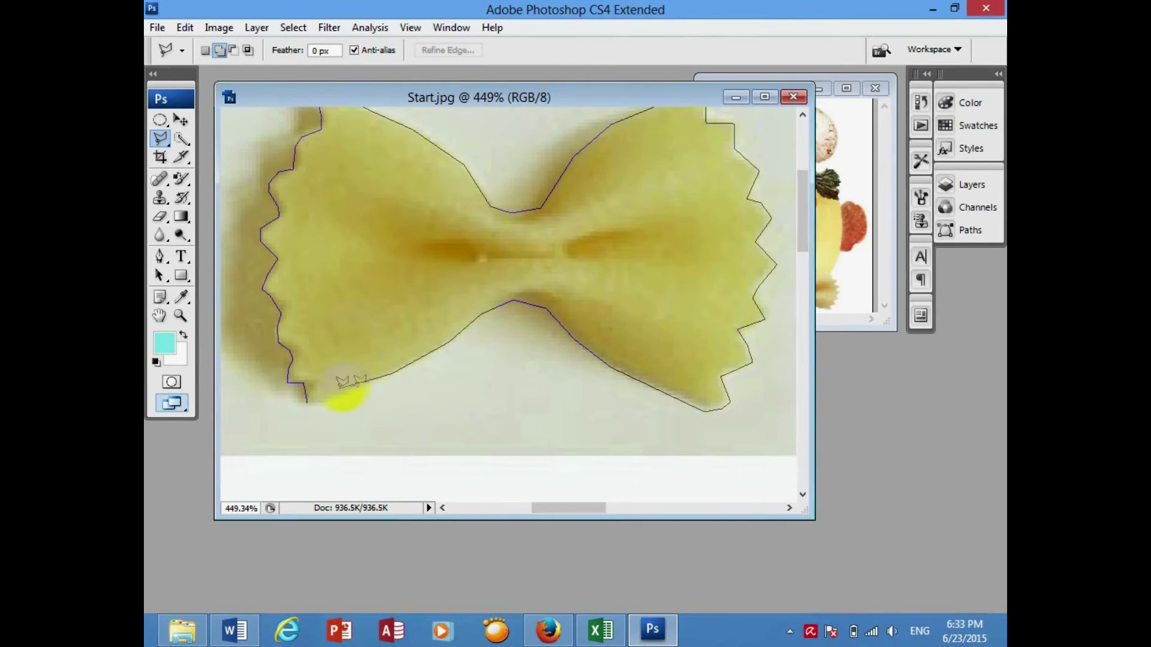
left_click(329, 399)
left_click(305, 402)
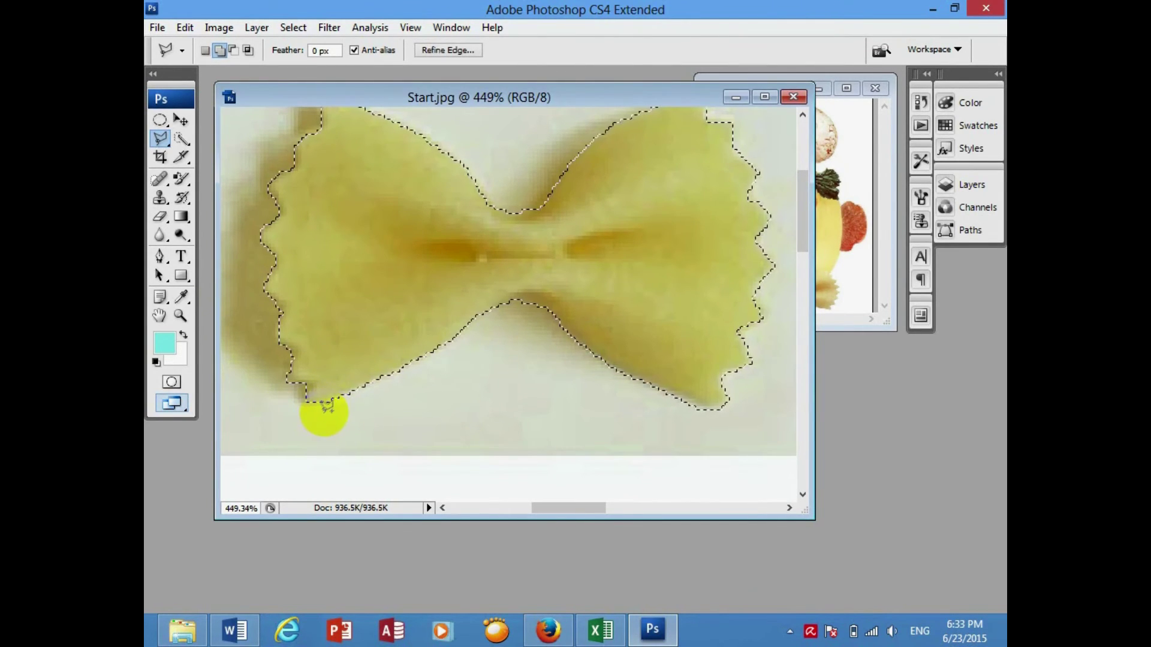
left_click(402, 131)
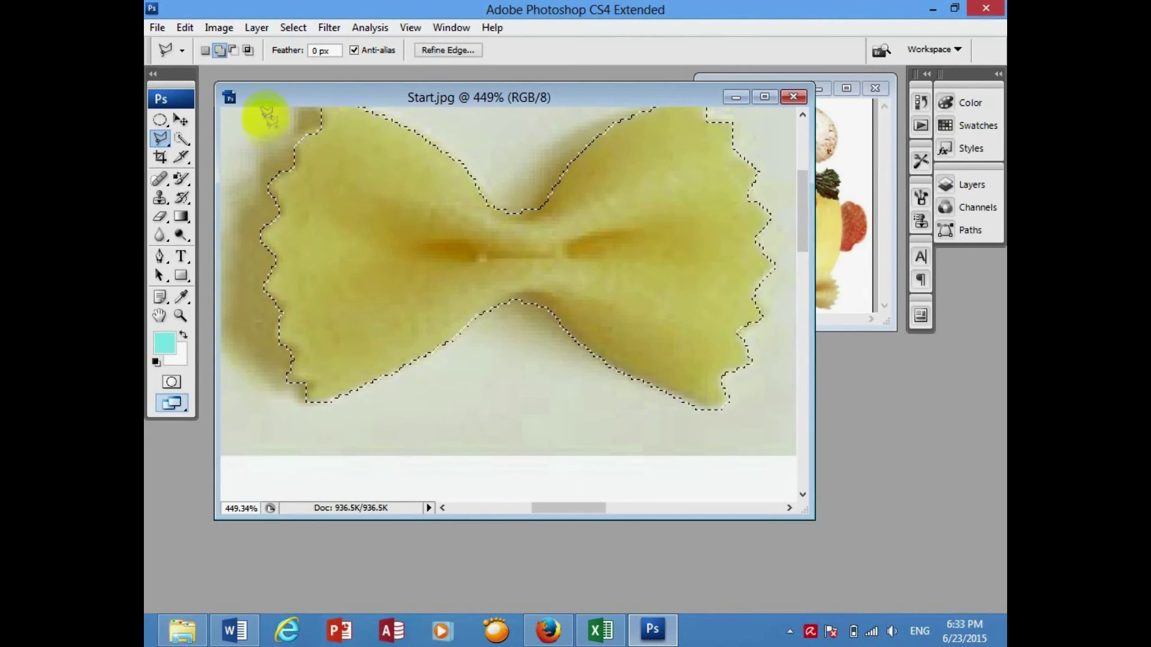
left_click_drag(319, 97, 361, 141)
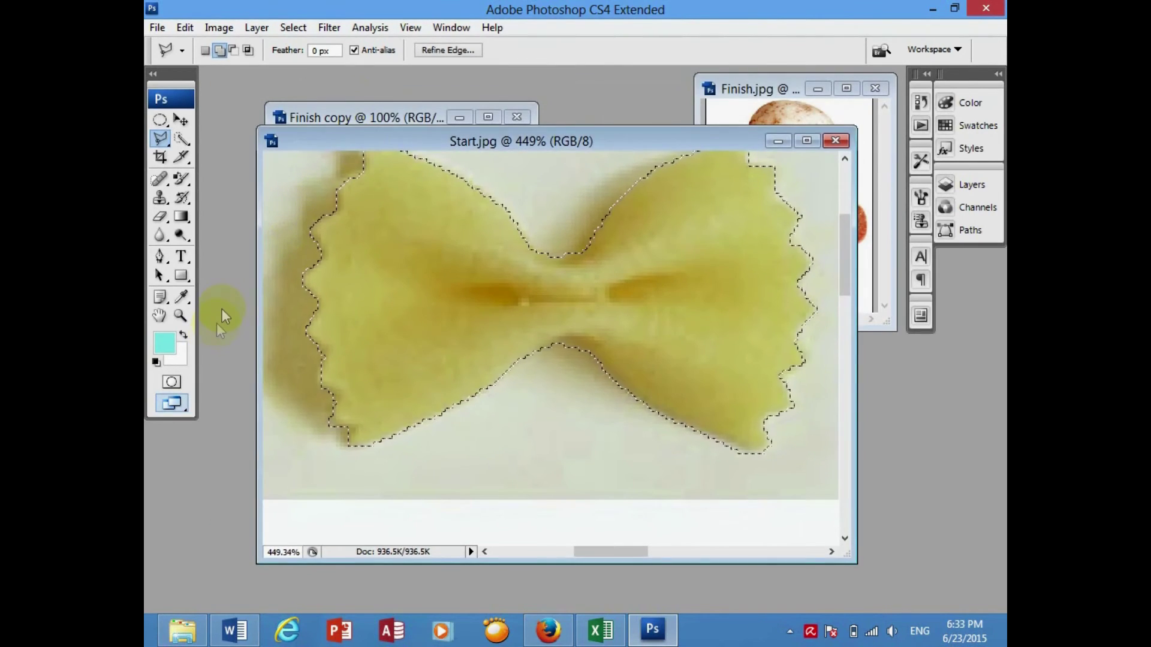
Step: Zoom Start.jpg back out to 100% to show the whole image
left_click(180, 315)
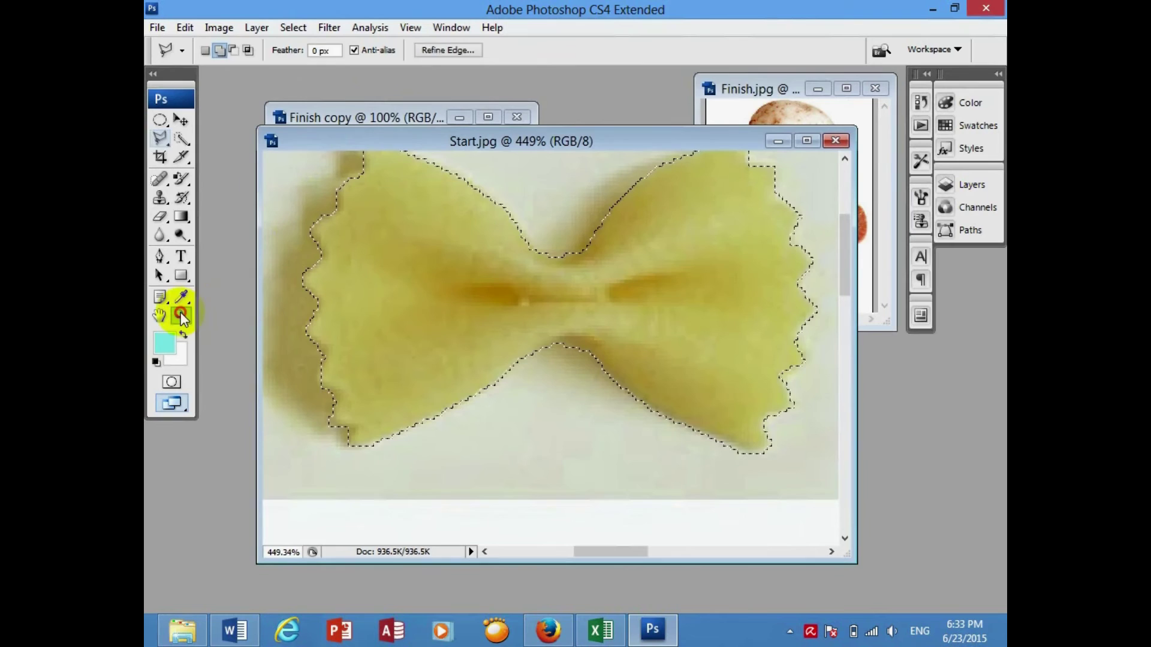
left_click(566, 256)
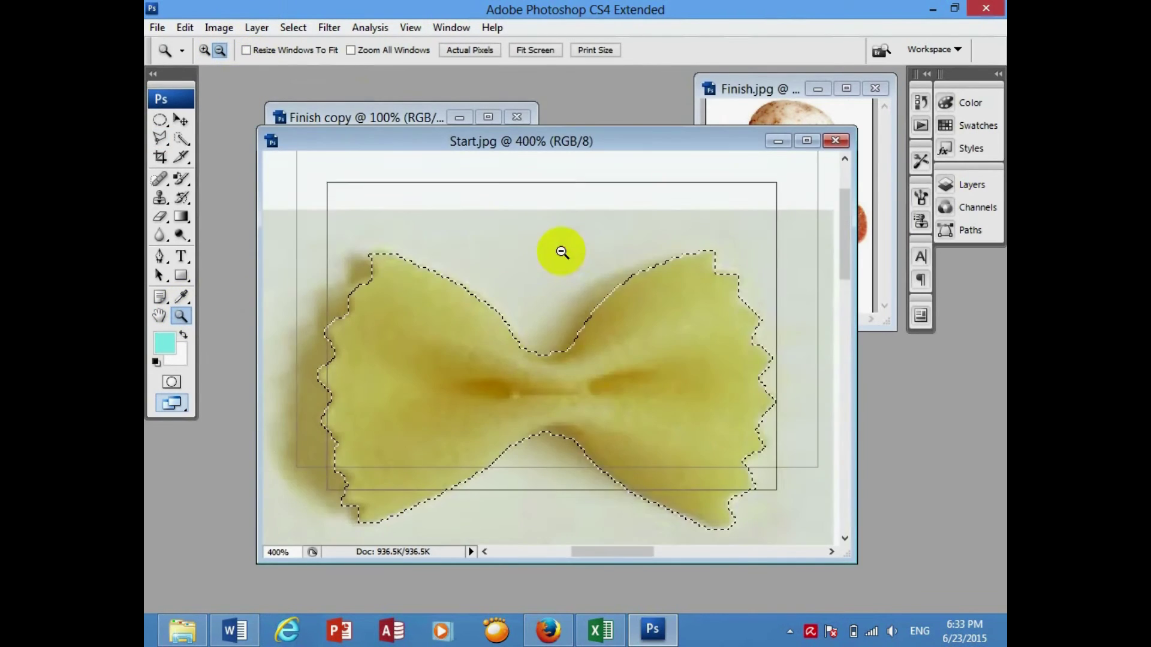
left_click(562, 252)
left_click(614, 211)
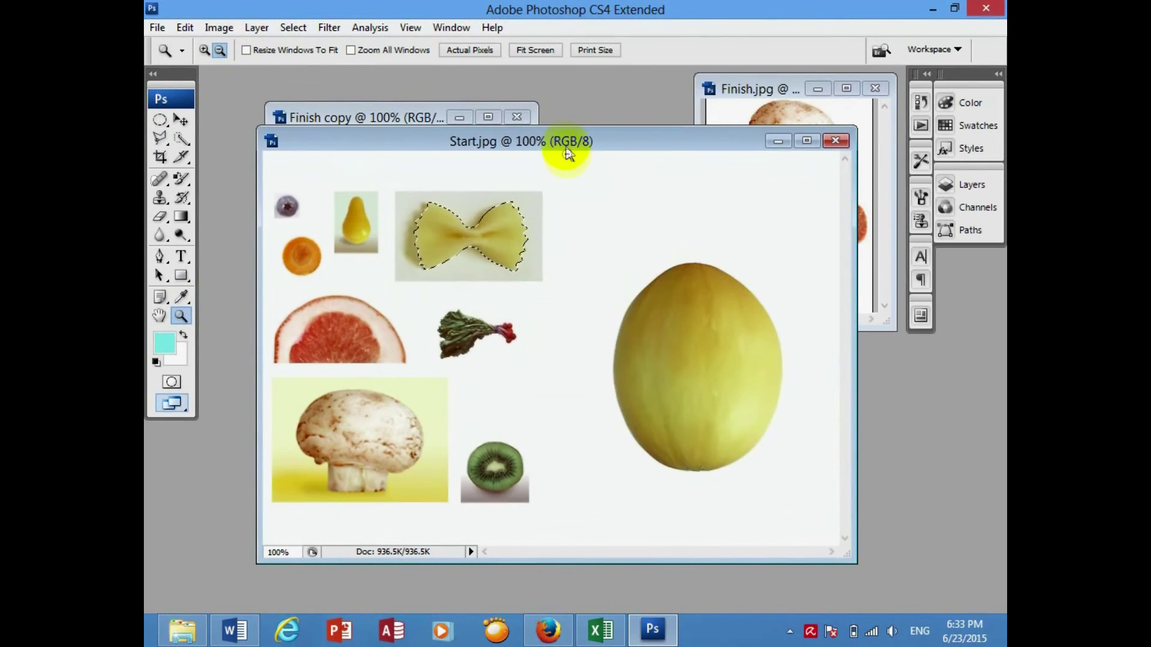
Step: Drag the selected bow-tie pasta into Finish copy and place it higher and left
left_click(179, 120)
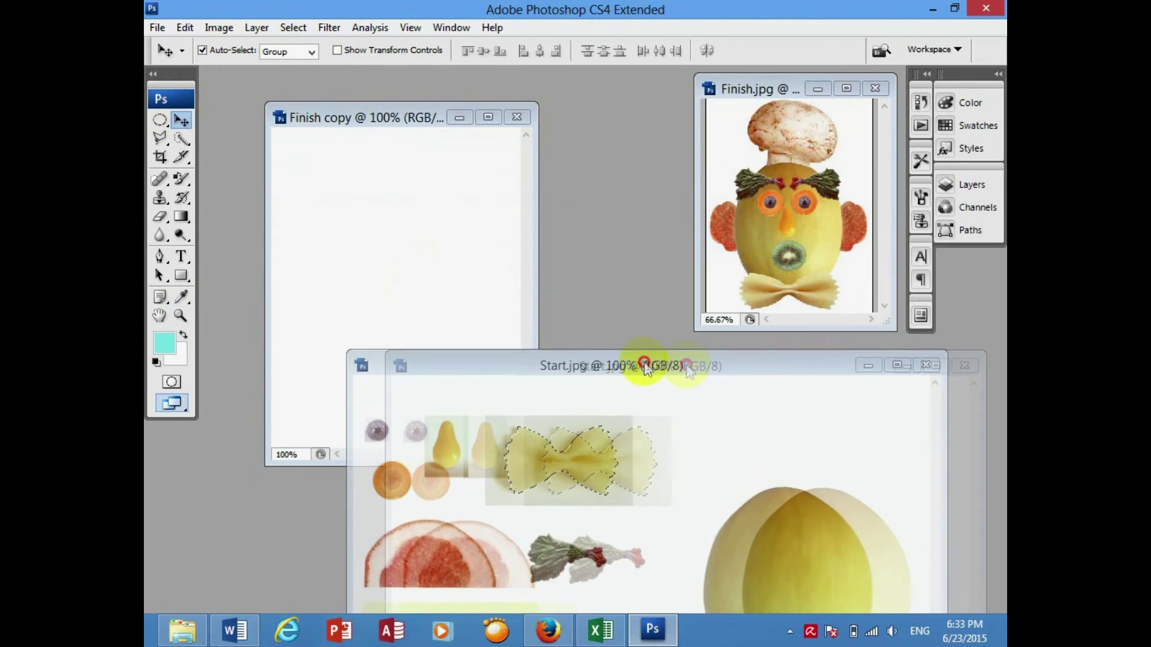
left_click_drag(558, 143, 812, 93)
mouse_move(733, 182)
left_mouse_down()
mouse_move(635, 183)
mouse_move(455, 243)
left_mouse_up()
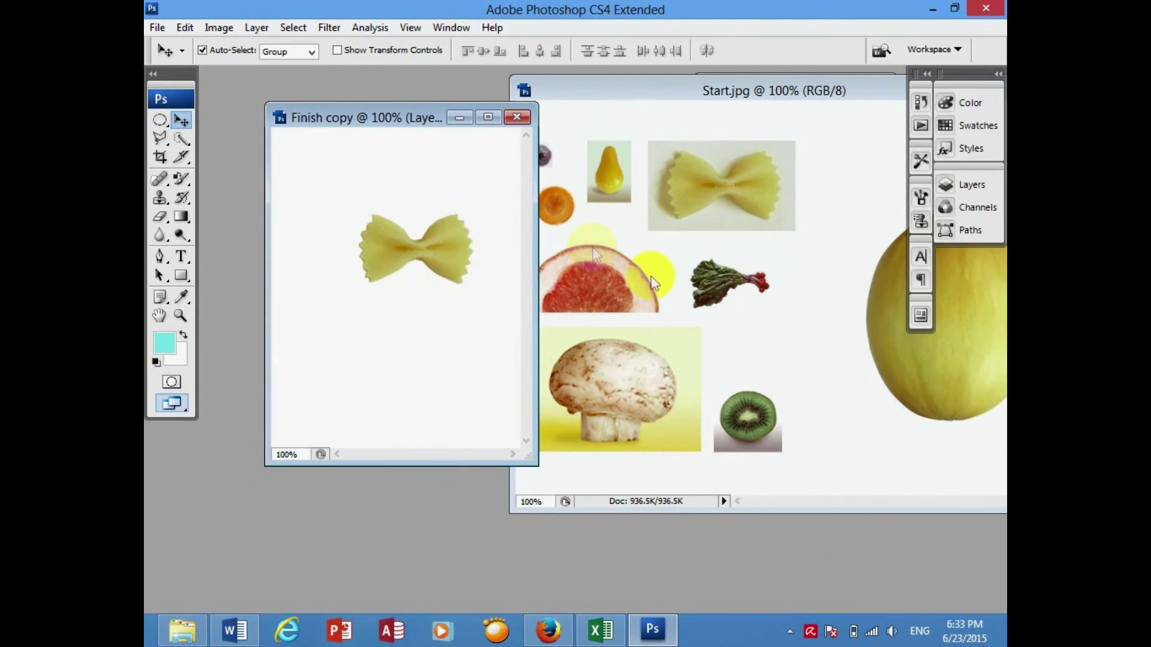
mouse_move(447, 251)
left_mouse_down()
mouse_move(387, 240)
mouse_move(396, 250)
left_mouse_up()
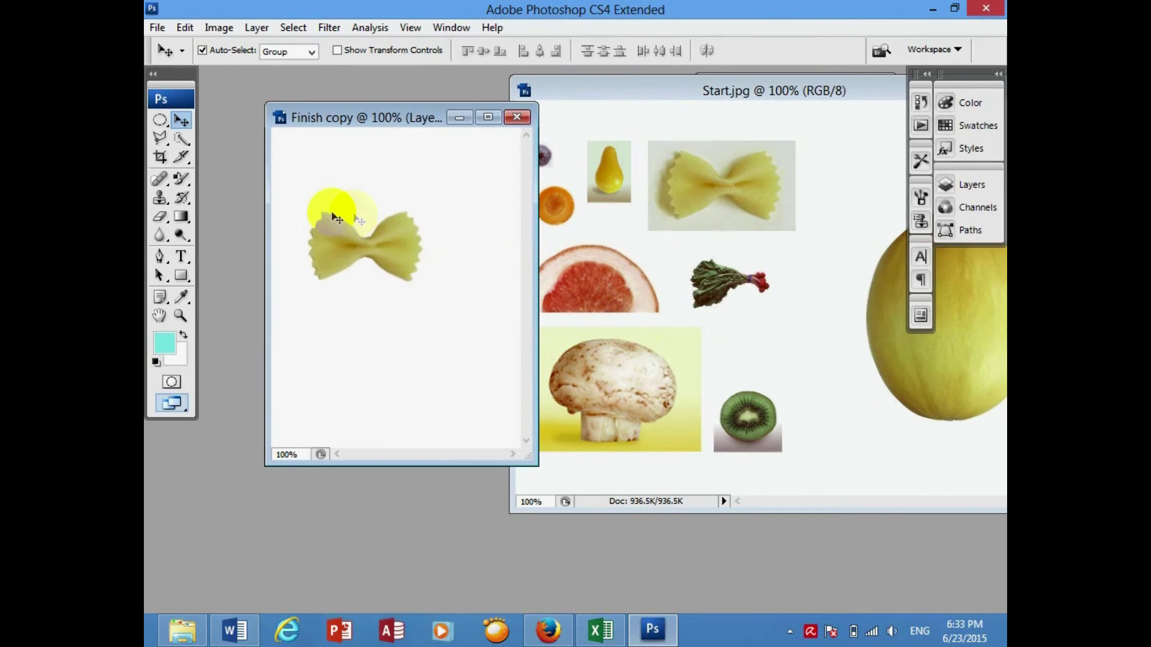
left_click(749, 357)
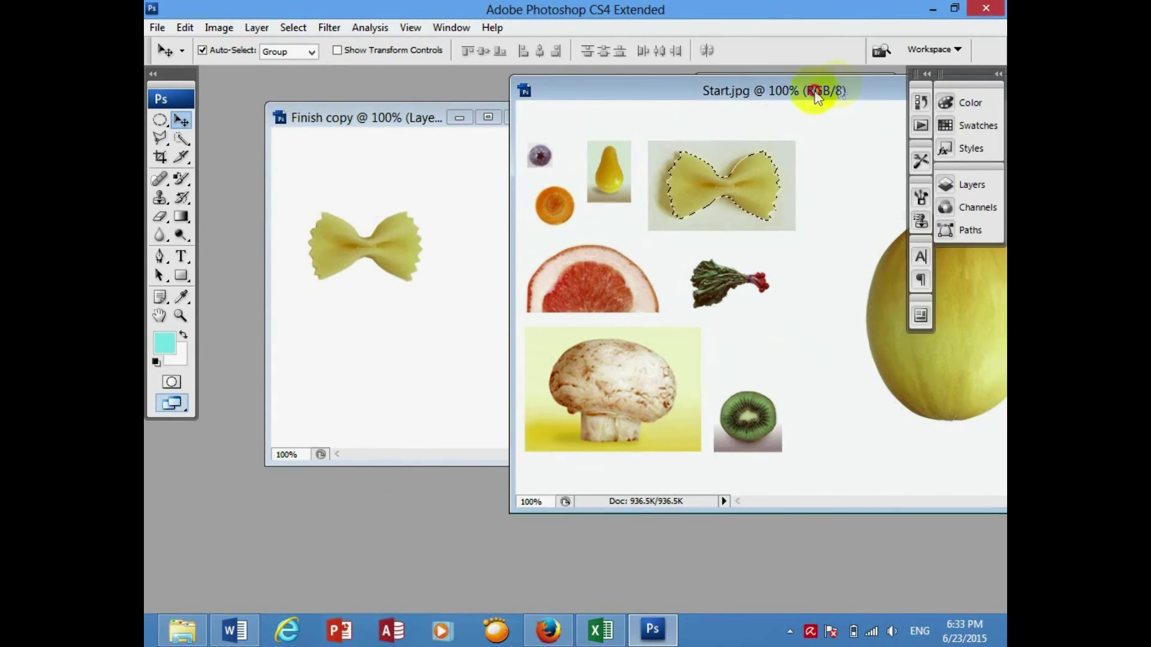
left_click_drag(809, 91, 419, 193)
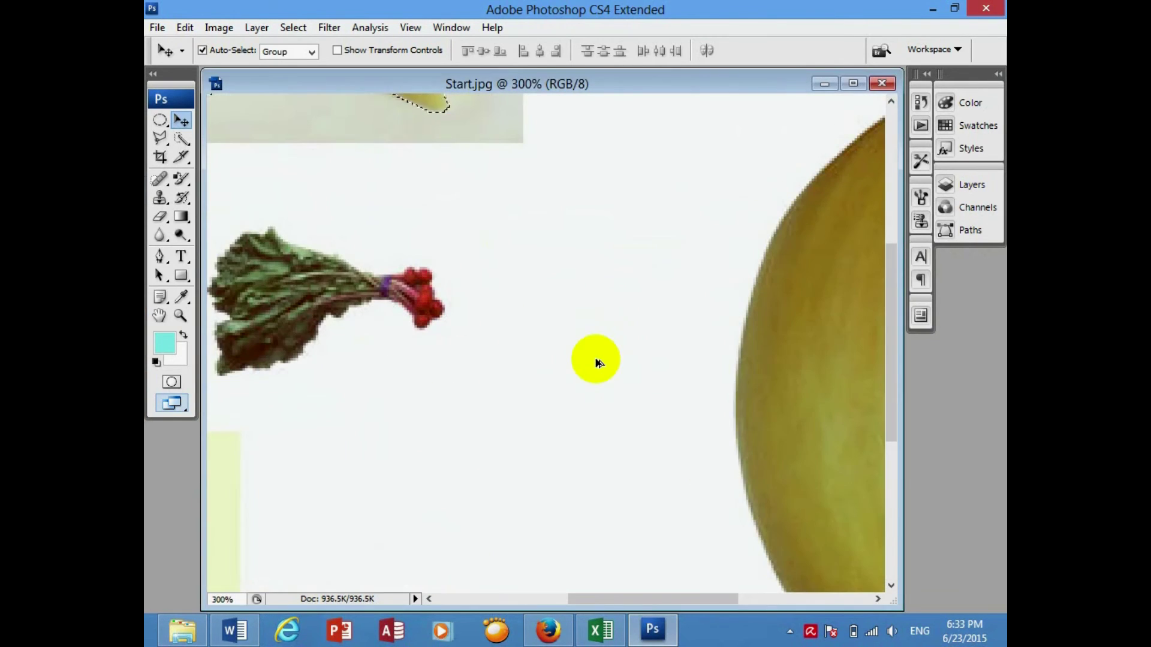
Step: Pan Start.jpg to the melon and zoom out to 200% so it shows whole
left_click_drag(728, 347, 354, 323)
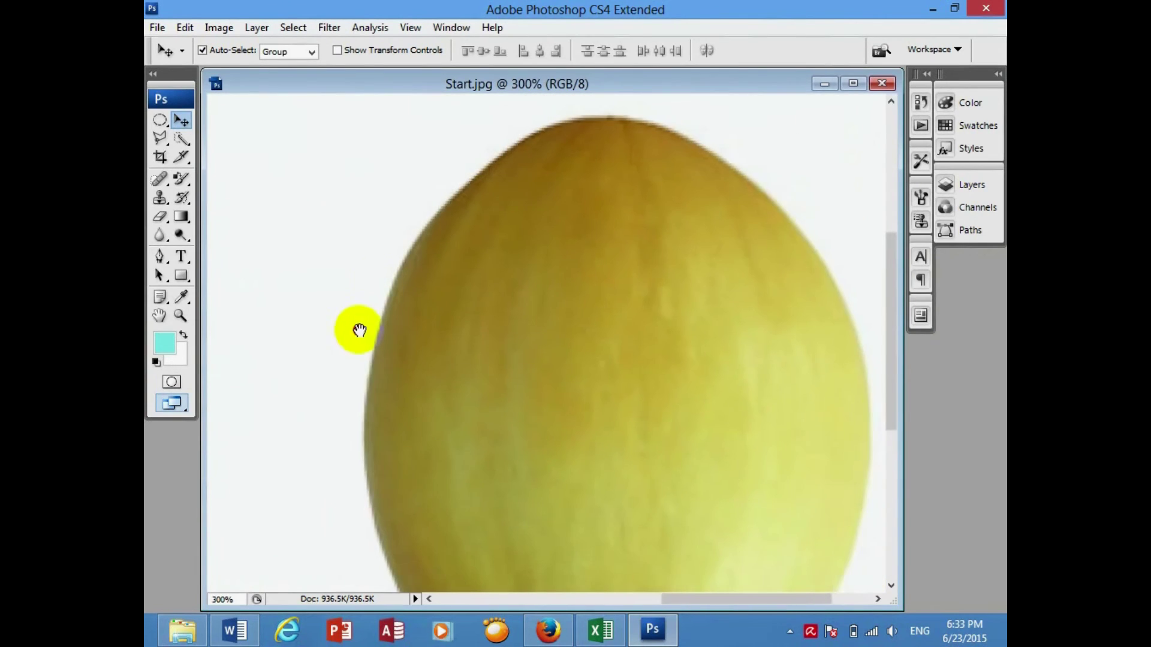
key("ctrl+minus")
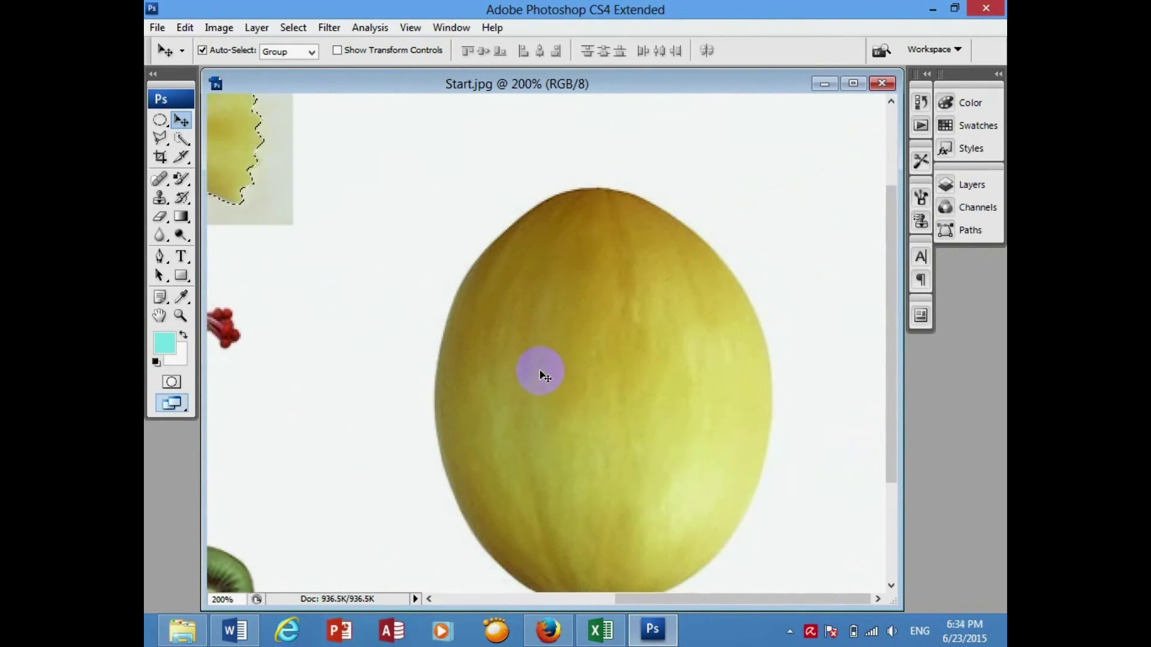
left_click_drag(618, 403, 604, 366)
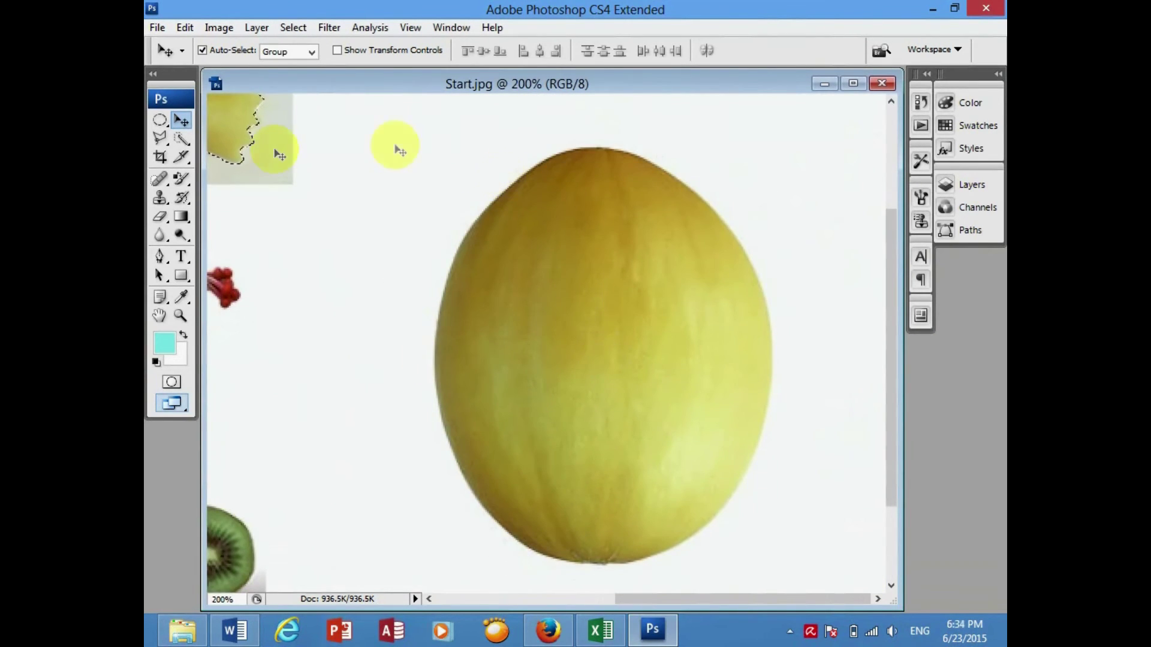
Step: Draw a trial five-sided Polygonal Lasso outline on the melon, then discard it
left_click(167, 142)
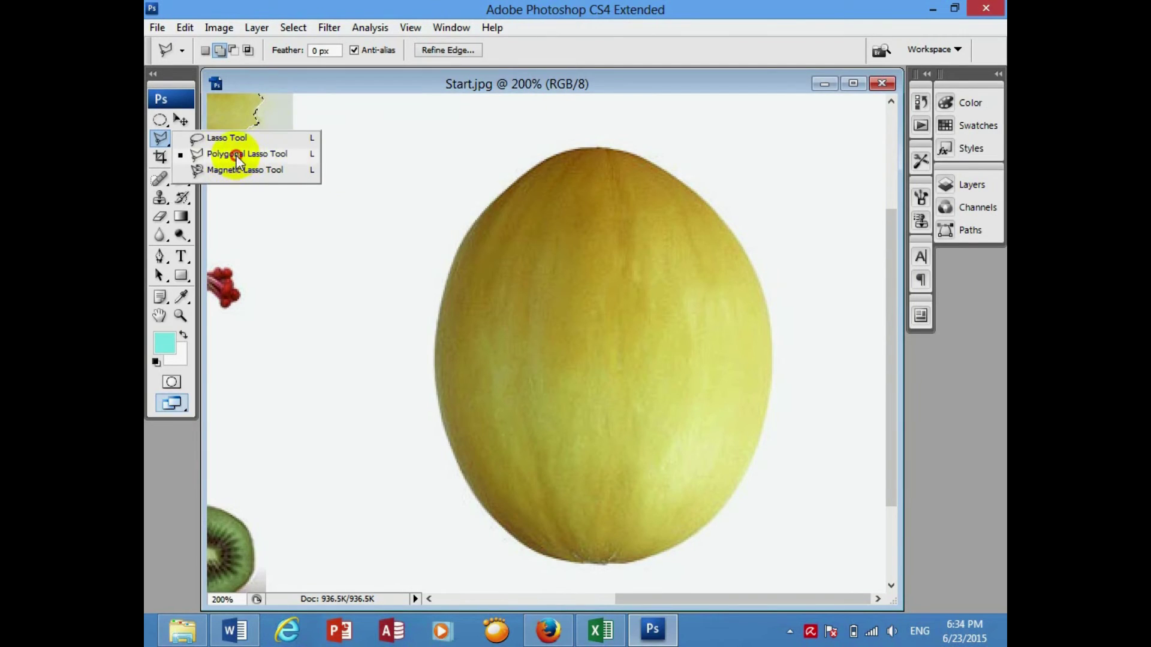
left_click(237, 161)
left_click(489, 209)
left_click(606, 159)
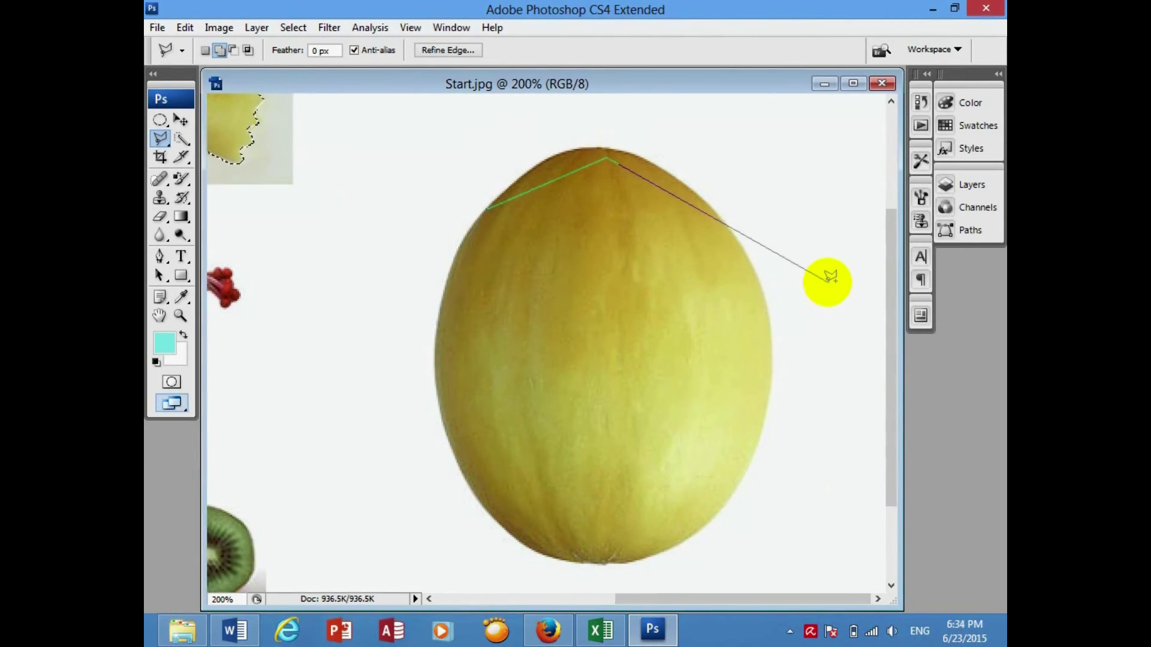
key("BackSpace")
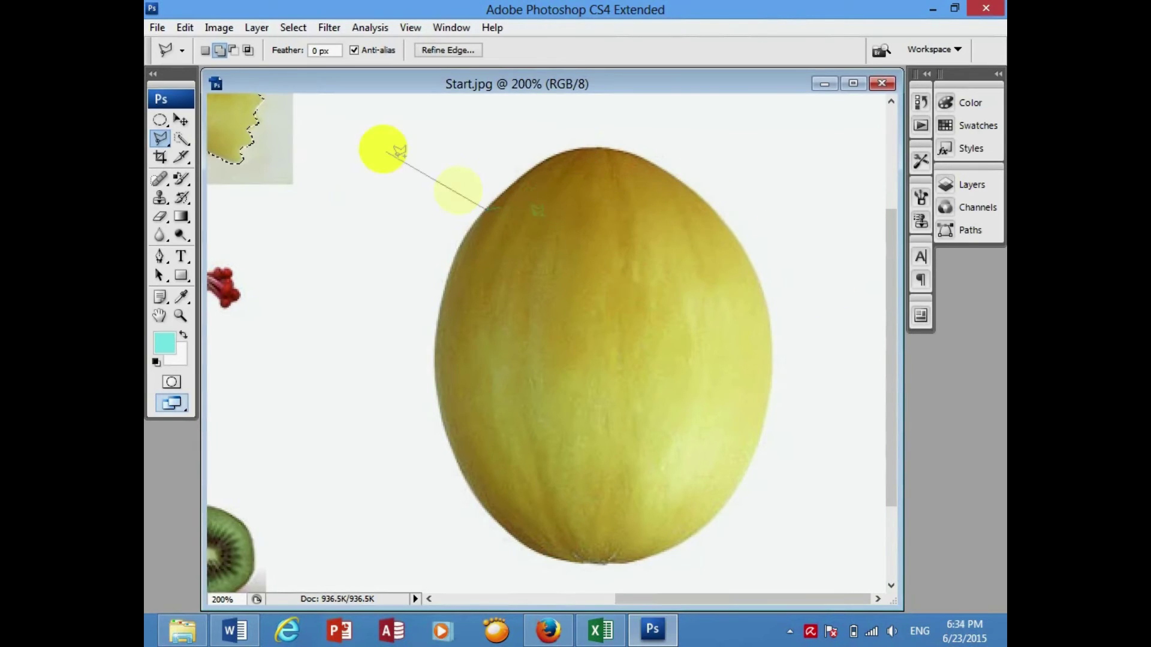
left_click(550, 159)
key("BackSpace")
left_click(598, 199)
left_click(607, 260)
left_click(503, 287)
double_click(470, 244)
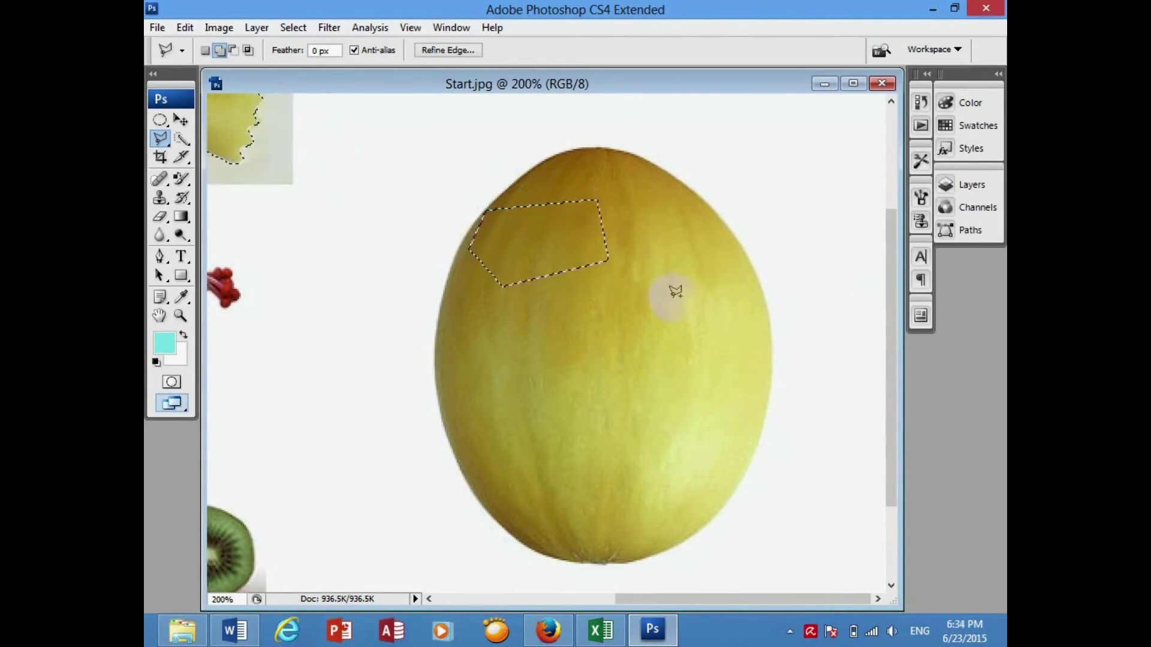
left_click(398, 223)
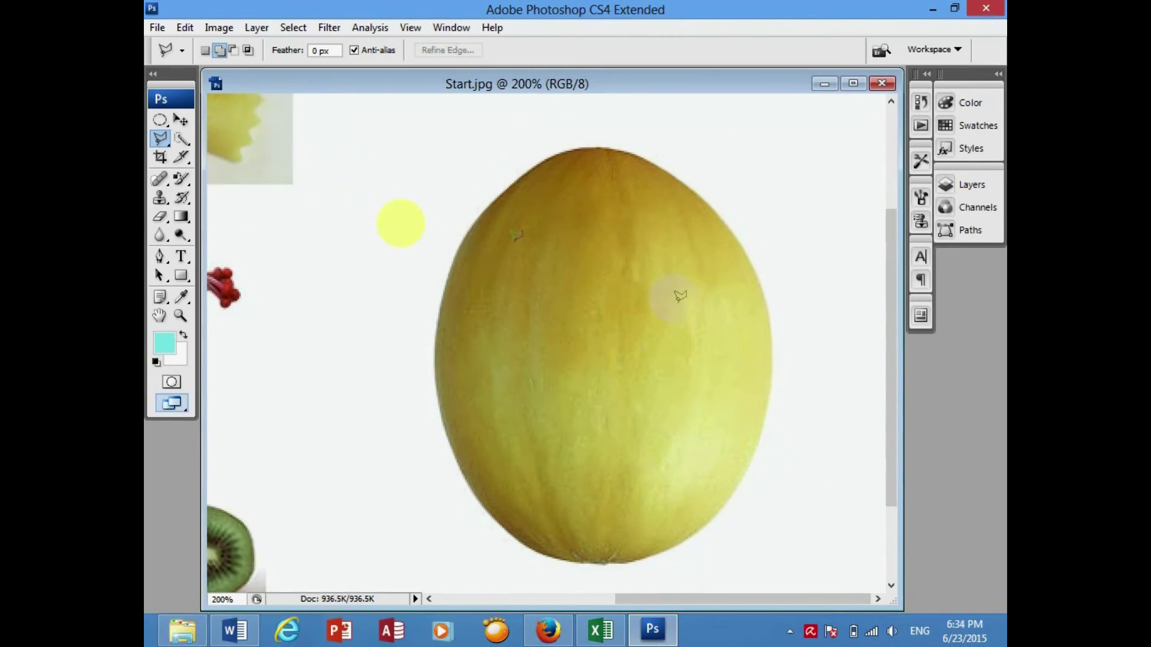
left_click(161, 139)
Step: Try the Magnetic Lasso along the melon's left edge and pan the view
left_click(225, 171)
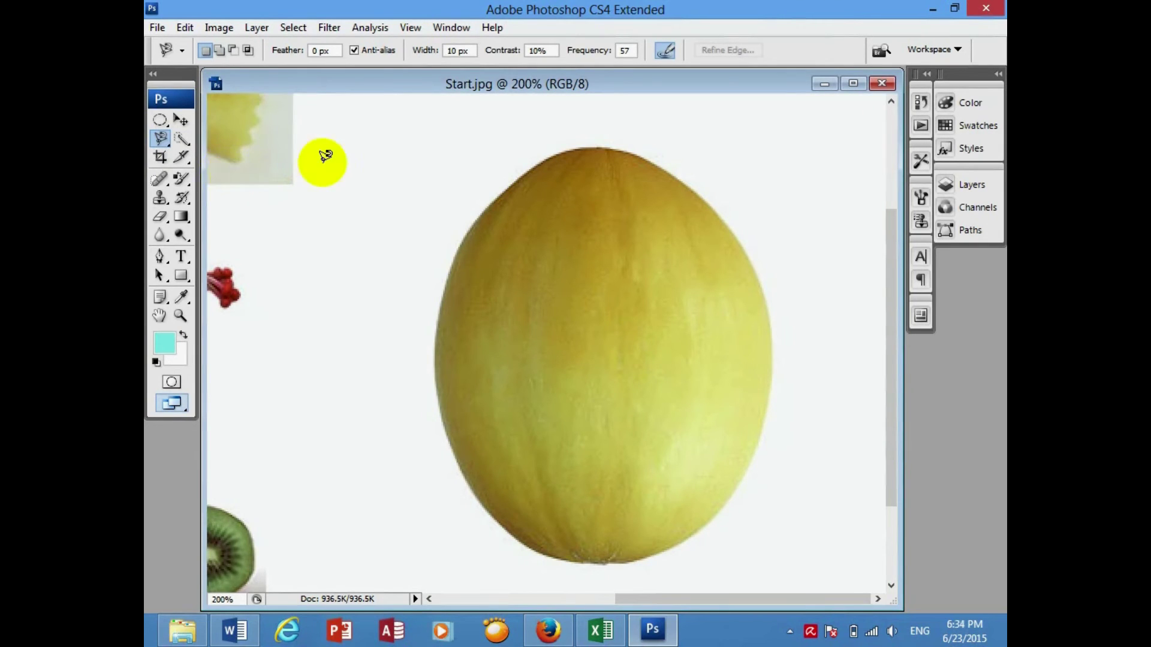
left_click_drag(460, 239, 450, 294)
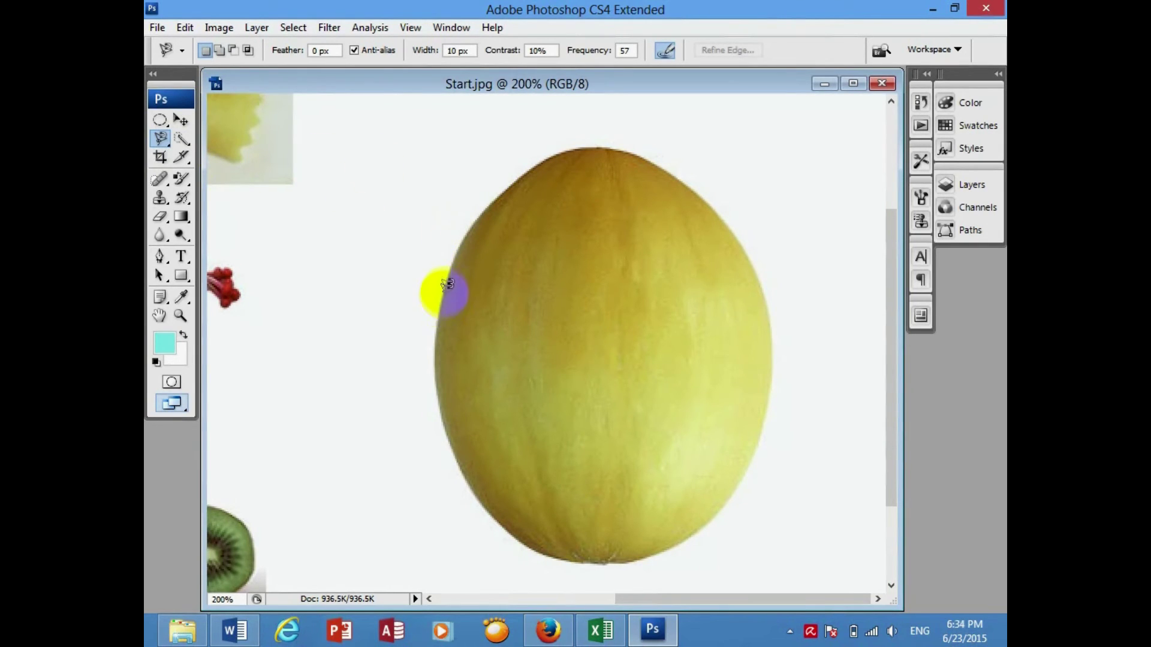
mouse_move(451, 293)
left_mouse_down()
mouse_move(469, 220)
mouse_move(602, 554)
mouse_move(424, 438)
left_mouse_up()
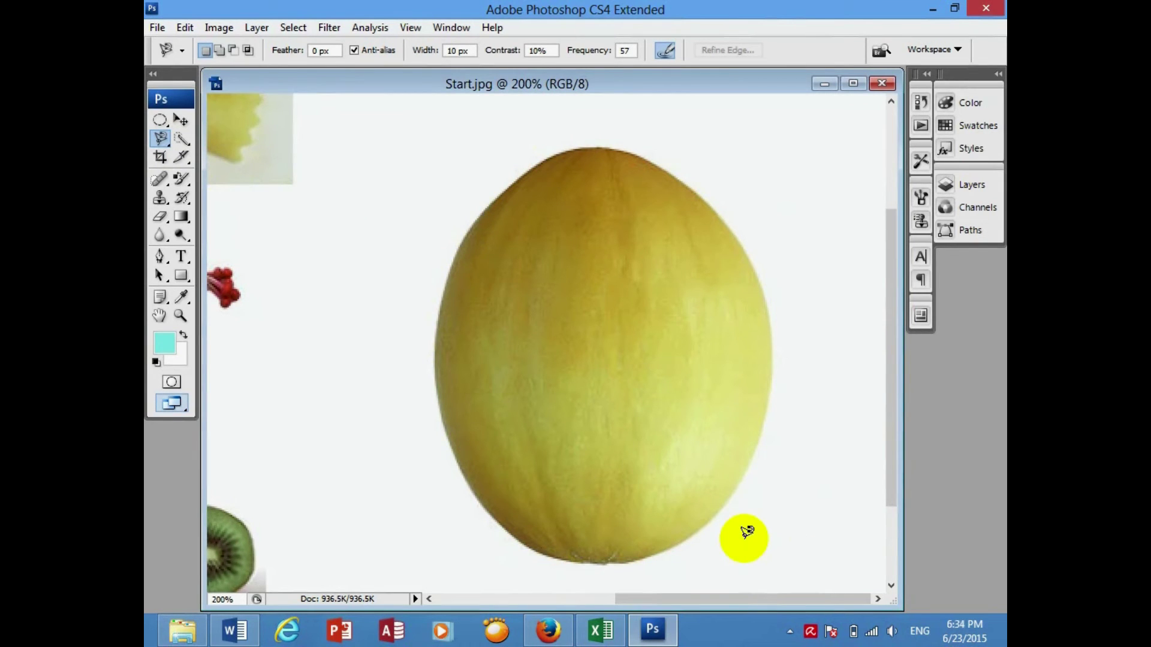
left_click_drag(315, 299, 596, 481)
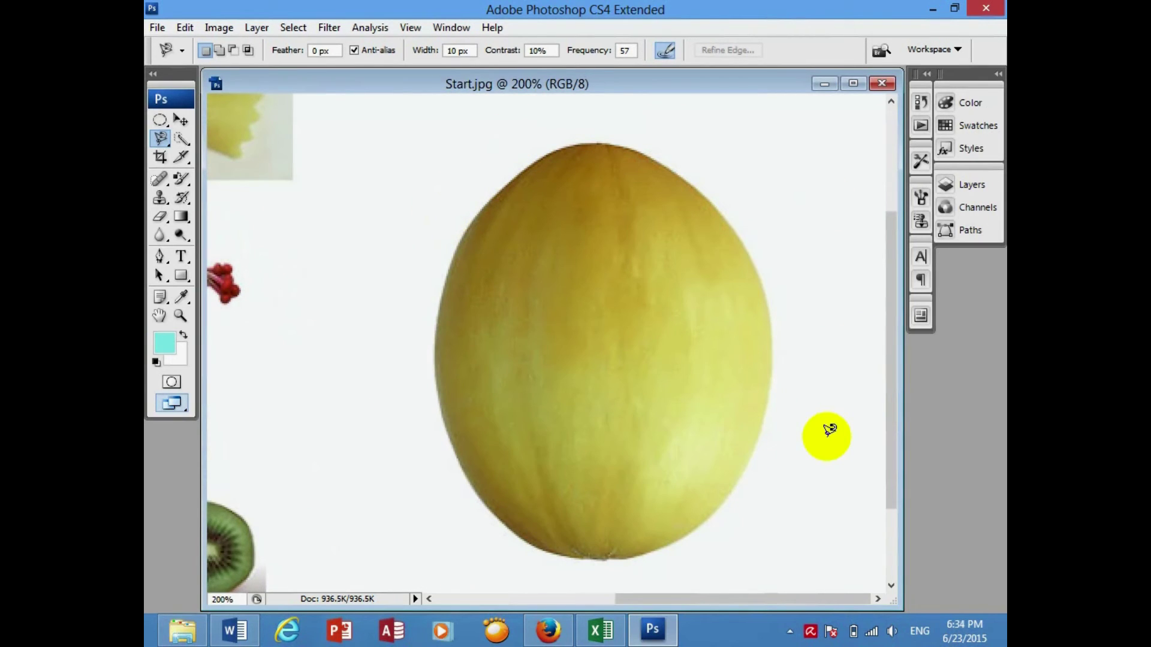
left_click(161, 139)
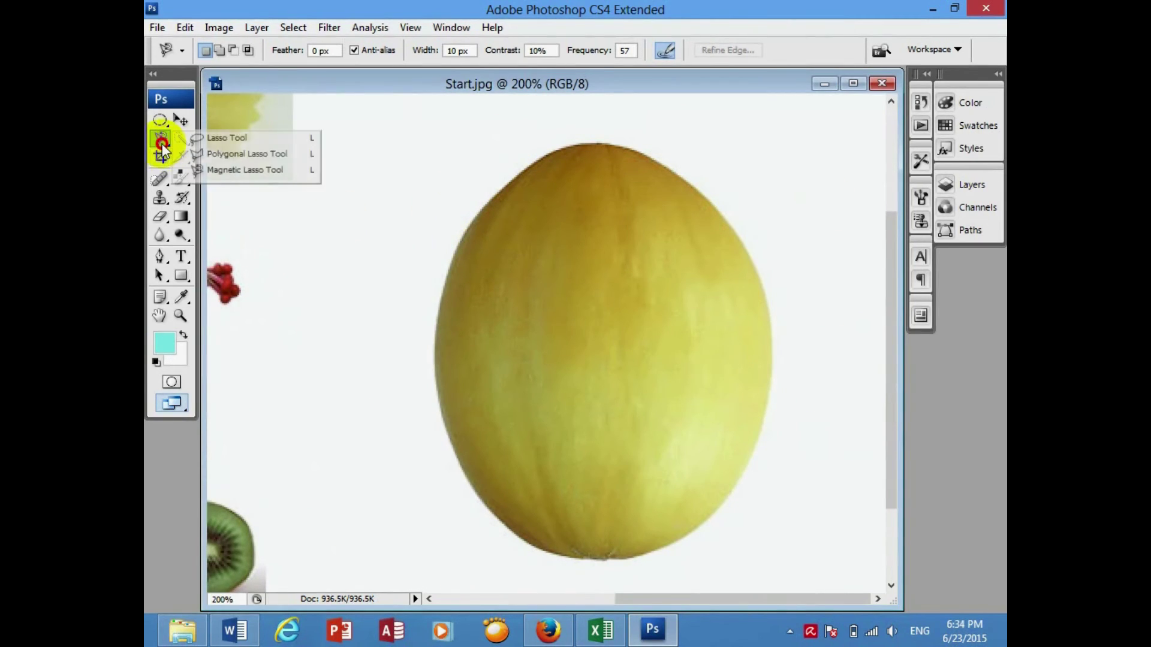
left_click(225, 172)
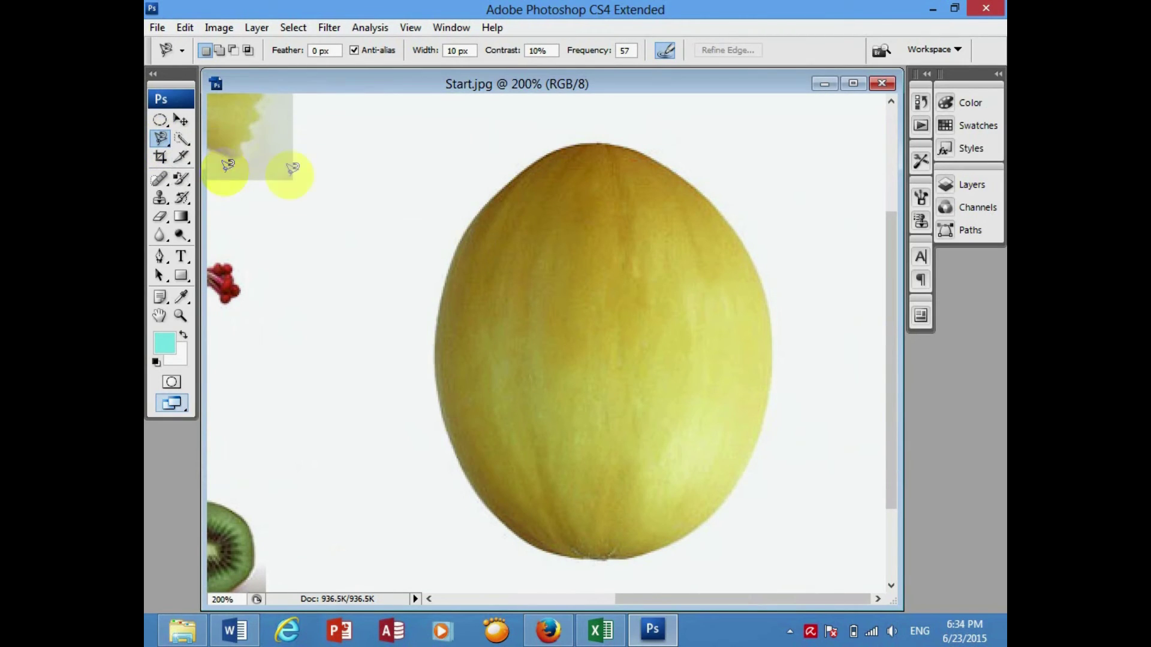
Step: Trace the whole melon with the Magnetic Lasso and close the loop at the start point
left_click(442, 296)
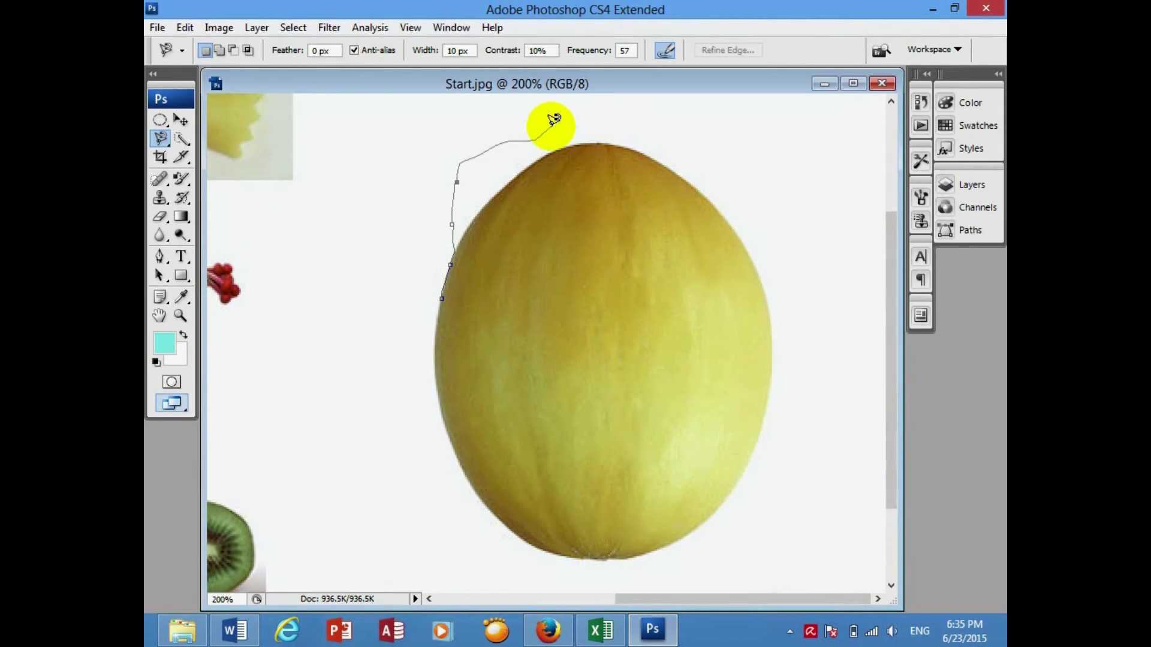
key("BackSpace")
key("BackSpace")
key("BackSpace")
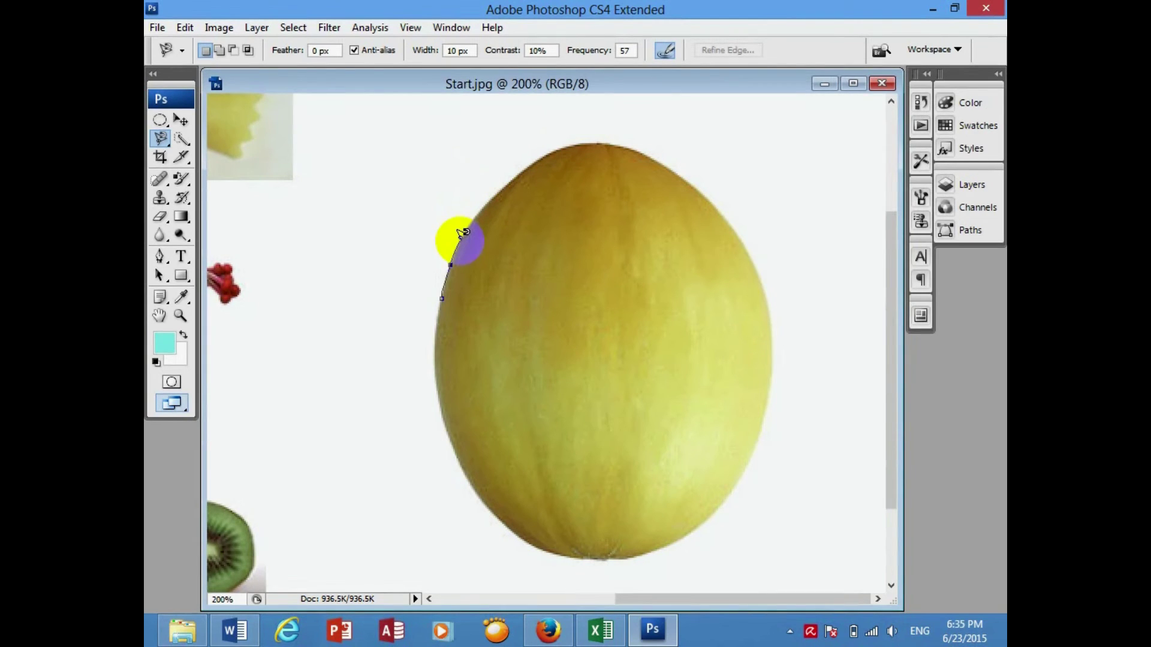
mouse_move(462, 233)
left_mouse_down()
mouse_move(540, 166)
mouse_move(622, 145)
left_mouse_up()
mouse_move(662, 166)
left_mouse_down()
mouse_move(702, 187)
mouse_move(686, 208)
left_mouse_up()
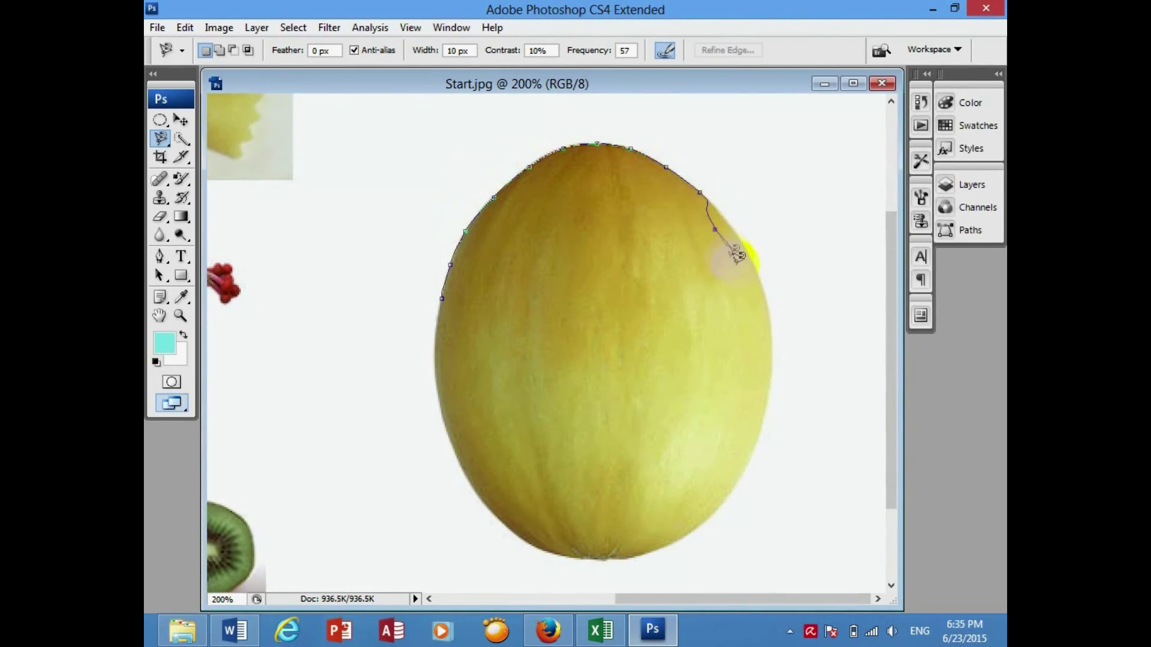
left_click_drag(743, 286, 722, 227)
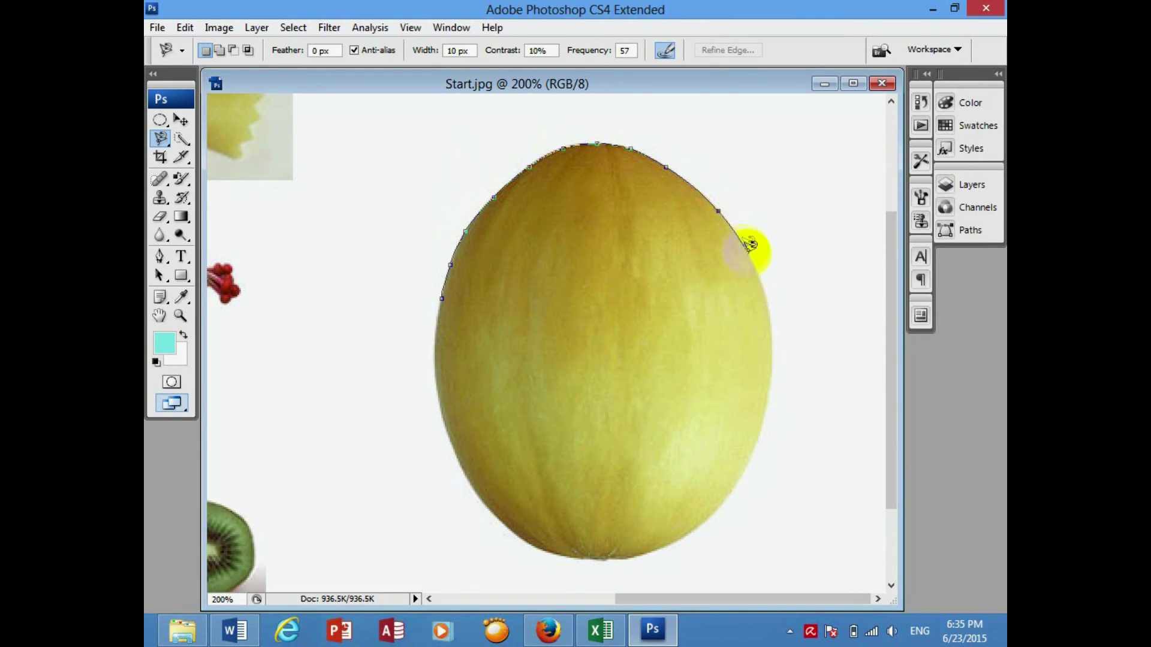
mouse_move(766, 282)
left_mouse_down()
mouse_move(760, 442)
mouse_move(742, 488)
mouse_move(673, 547)
mouse_move(537, 534)
mouse_move(472, 462)
mouse_move(445, 379)
left_mouse_up()
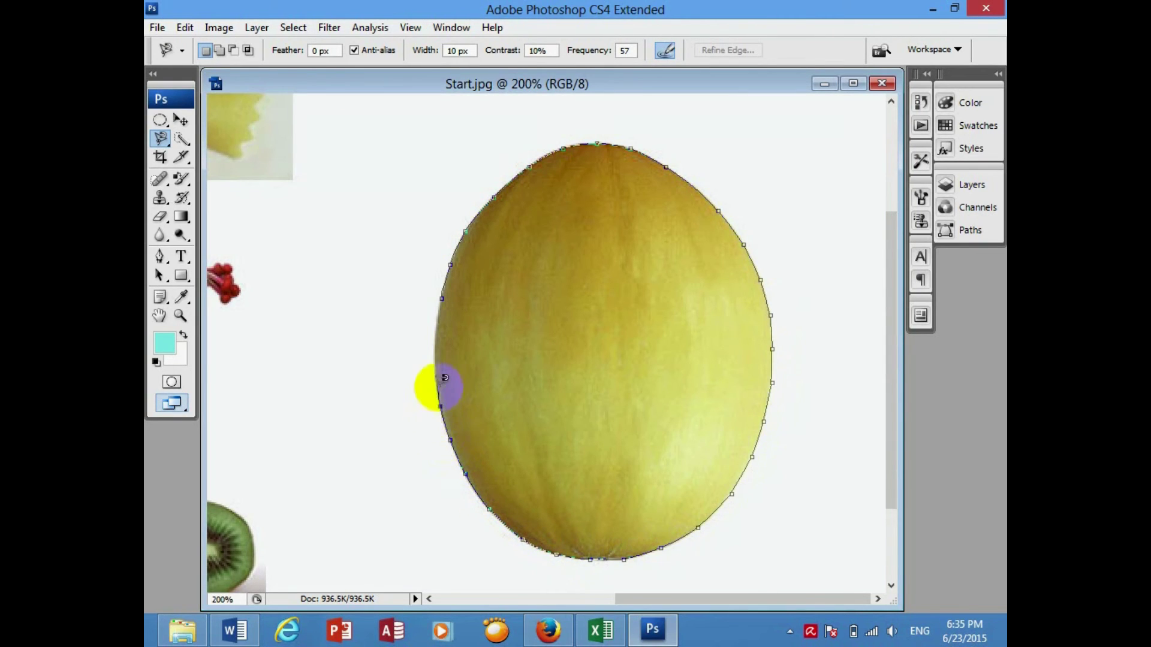
left_click_drag(437, 327, 447, 302)
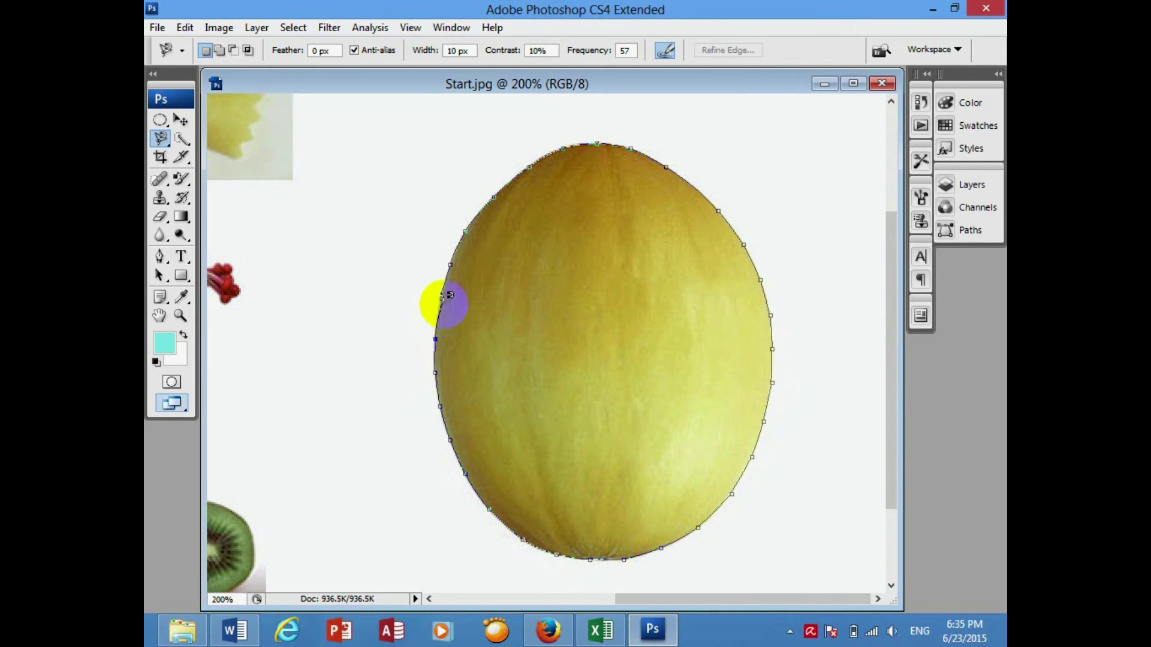
left_click(444, 298)
Step: Drag the selected melon into Finish copy and minimize Start.jpg
left_click(181, 119)
mouse_move(365, 82)
left_mouse_down()
mouse_move(663, 239)
mouse_move(608, 198)
left_mouse_up()
mouse_move(857, 455)
left_mouse_down()
mouse_move(393, 319)
mouse_move(415, 344)
mouse_move(402, 262)
left_mouse_up()
left_click_drag(781, 219, 531, 212)
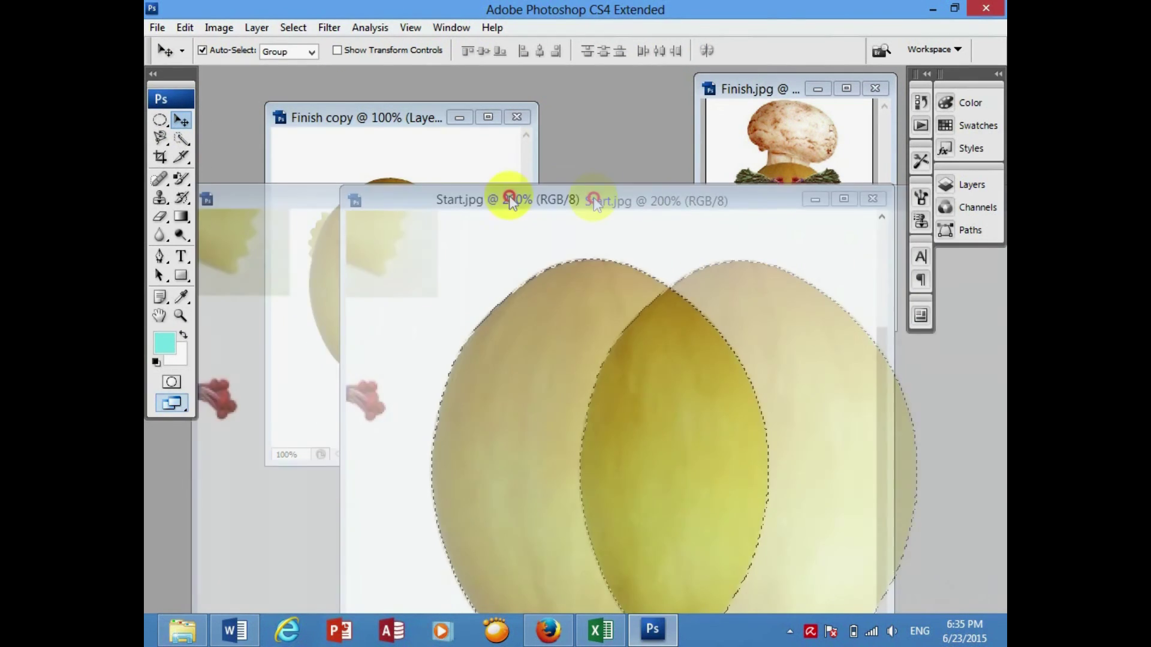
left_click(785, 199)
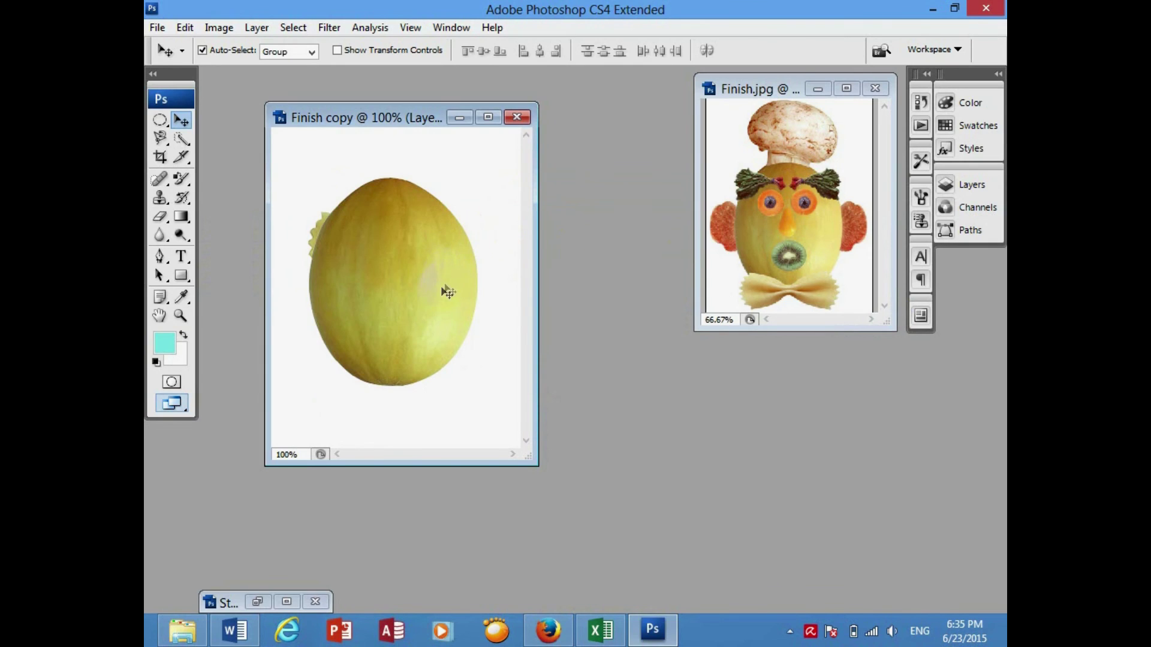
Step: Position the melon over the pasta bow so the bow peeks out behind it
left_click_drag(426, 302, 390, 395)
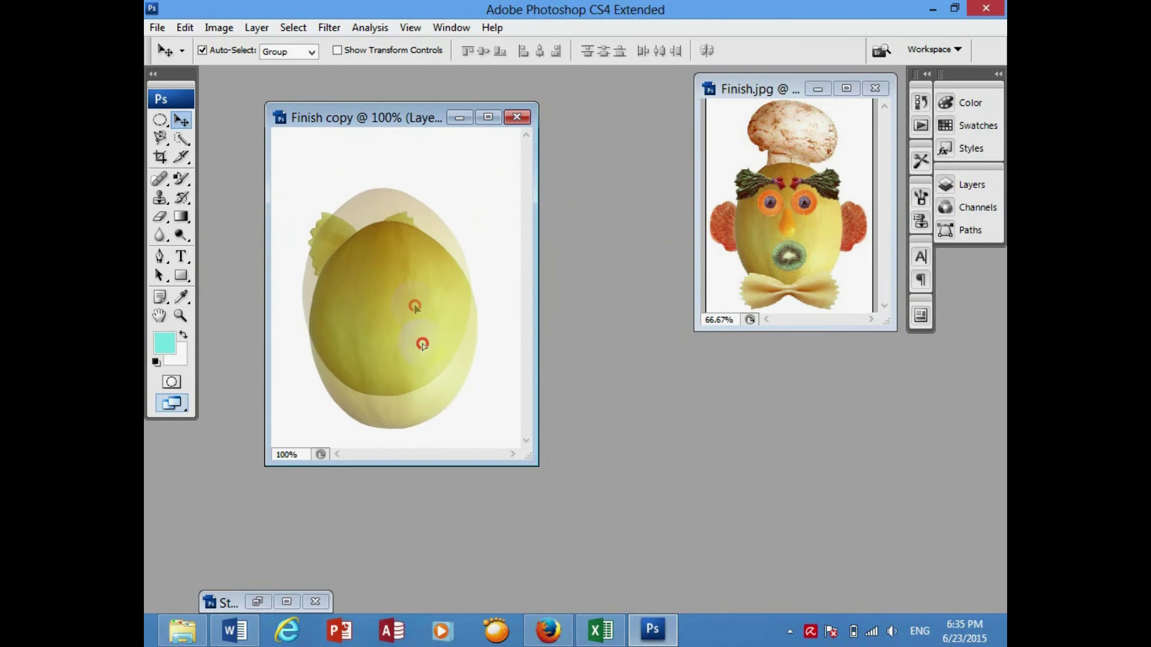
left_click_drag(387, 226, 455, 243)
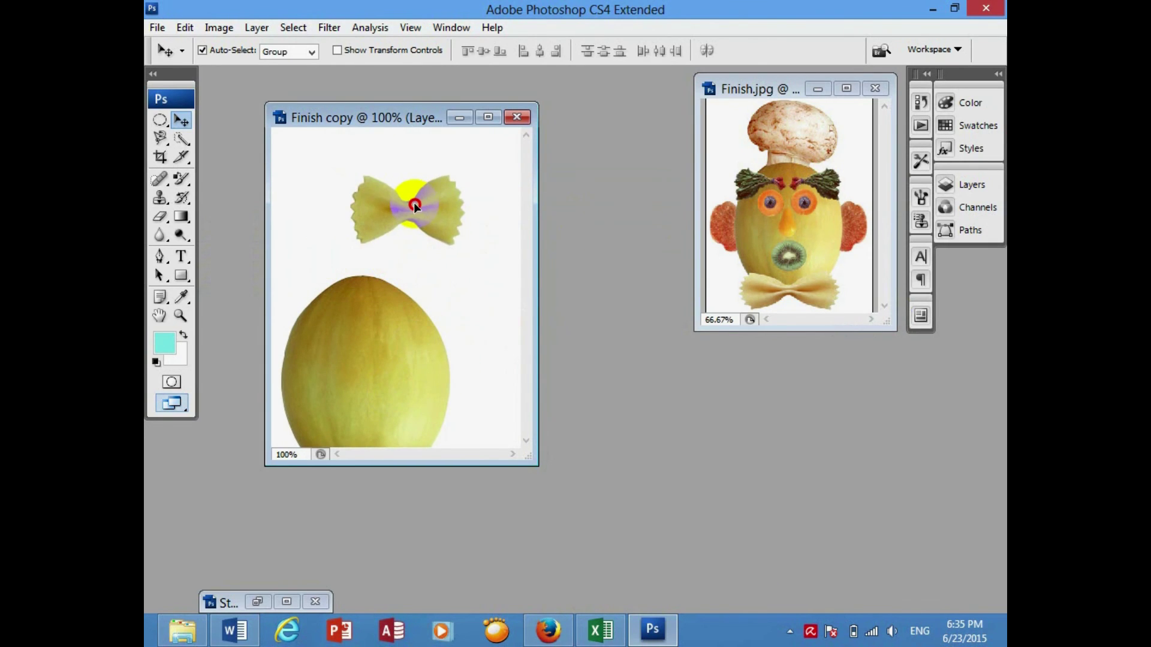
left_click_drag(374, 365, 393, 280)
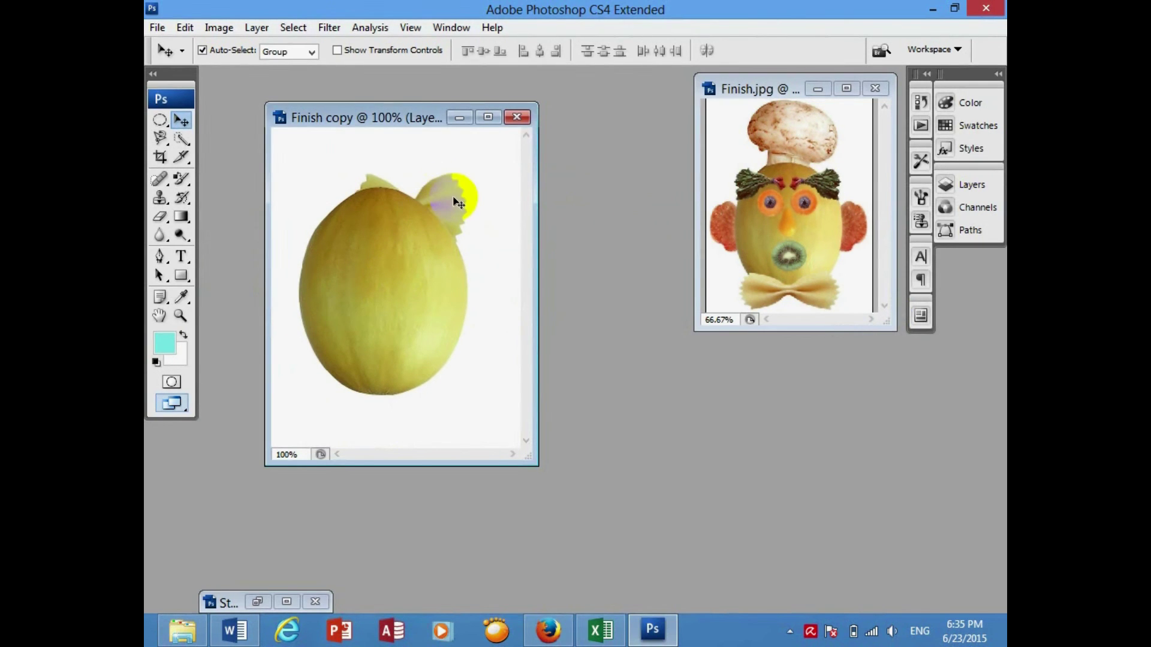
left_click_drag(456, 202, 448, 187)
left_click(983, 187)
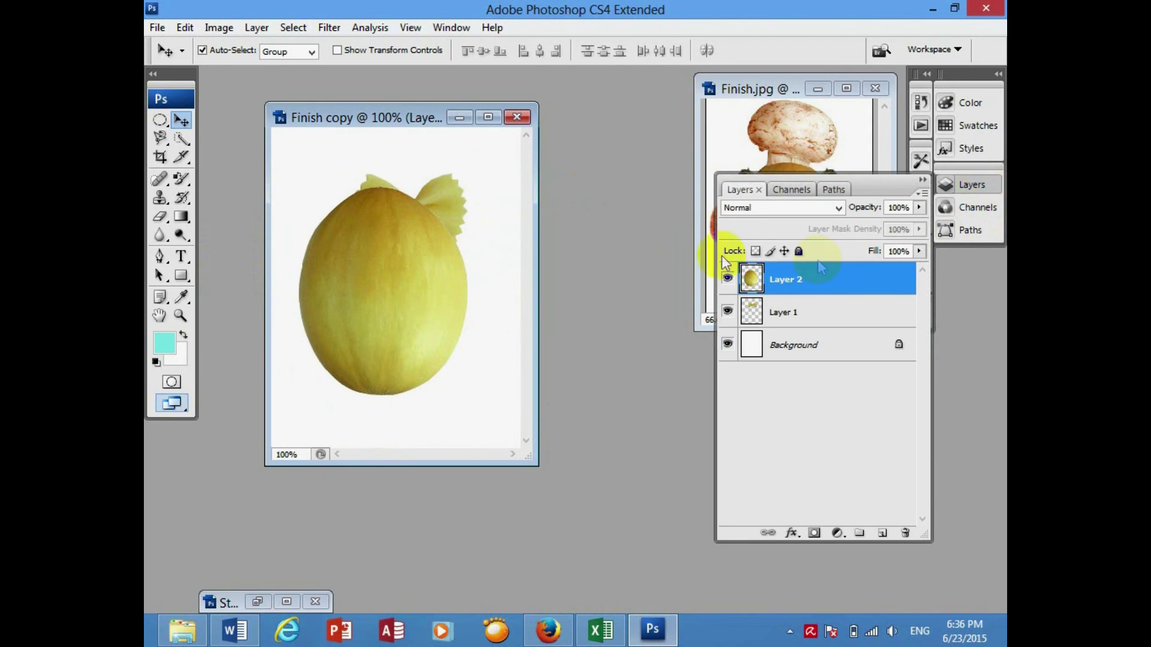
Step: Stack the pasta layer above the melon and move the bow under the melon as a bow tie
left_click(461, 198)
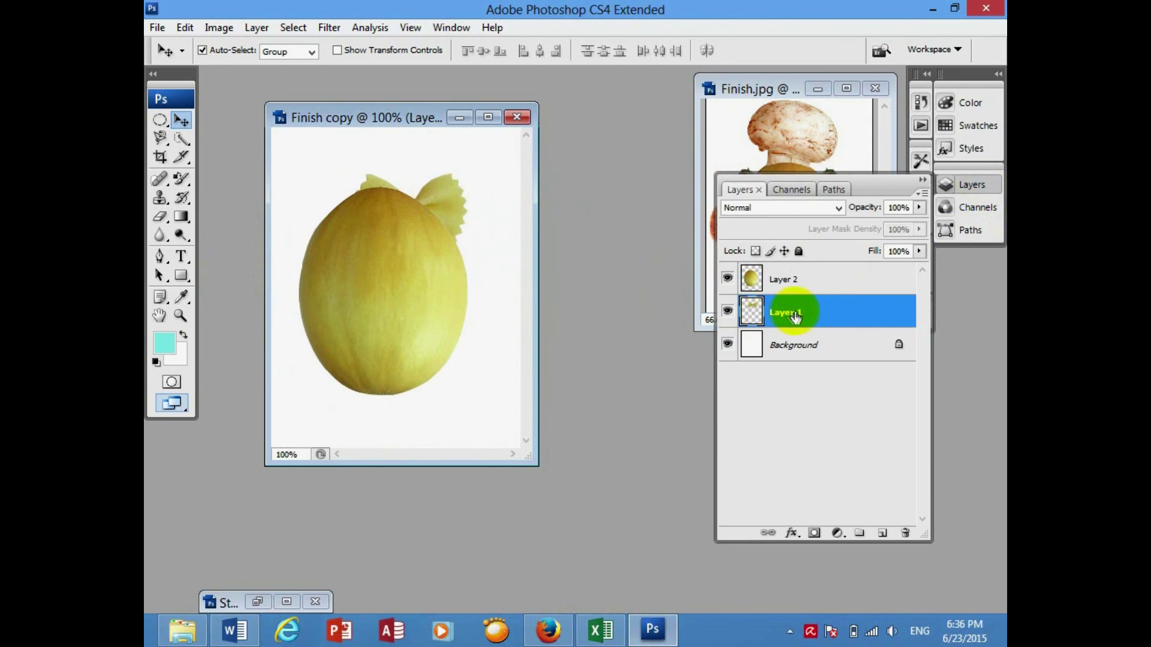
left_click(396, 284)
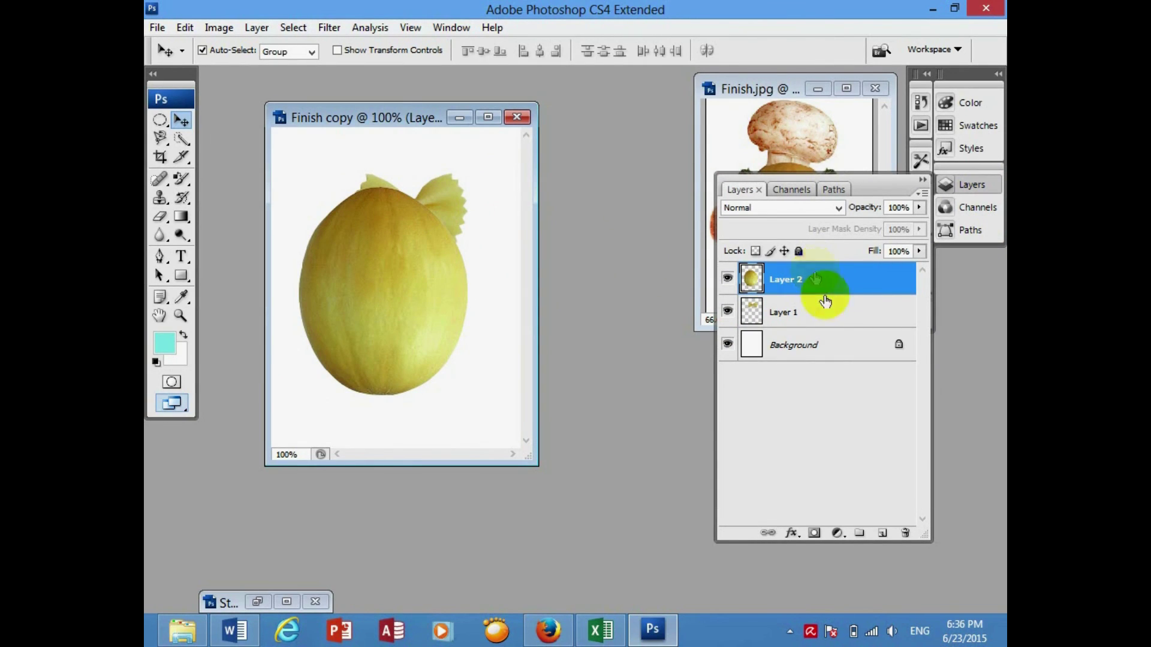
left_click_drag(815, 278, 830, 324)
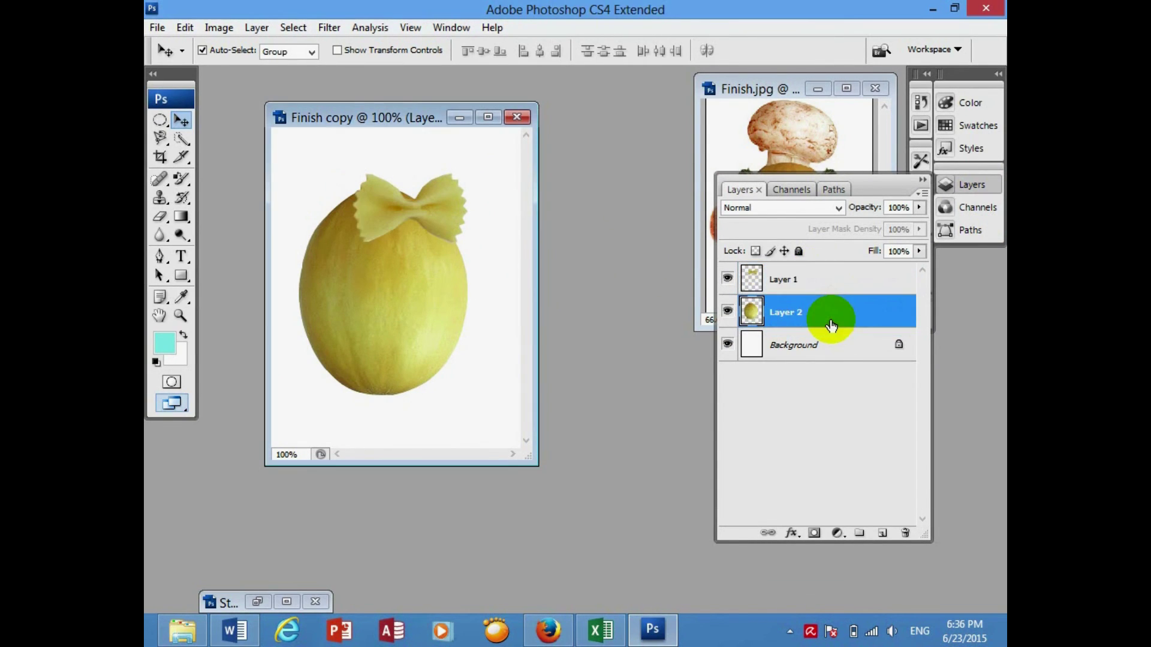
mouse_move(444, 213)
left_mouse_down()
mouse_move(434, 179)
mouse_move(413, 415)
left_mouse_up()
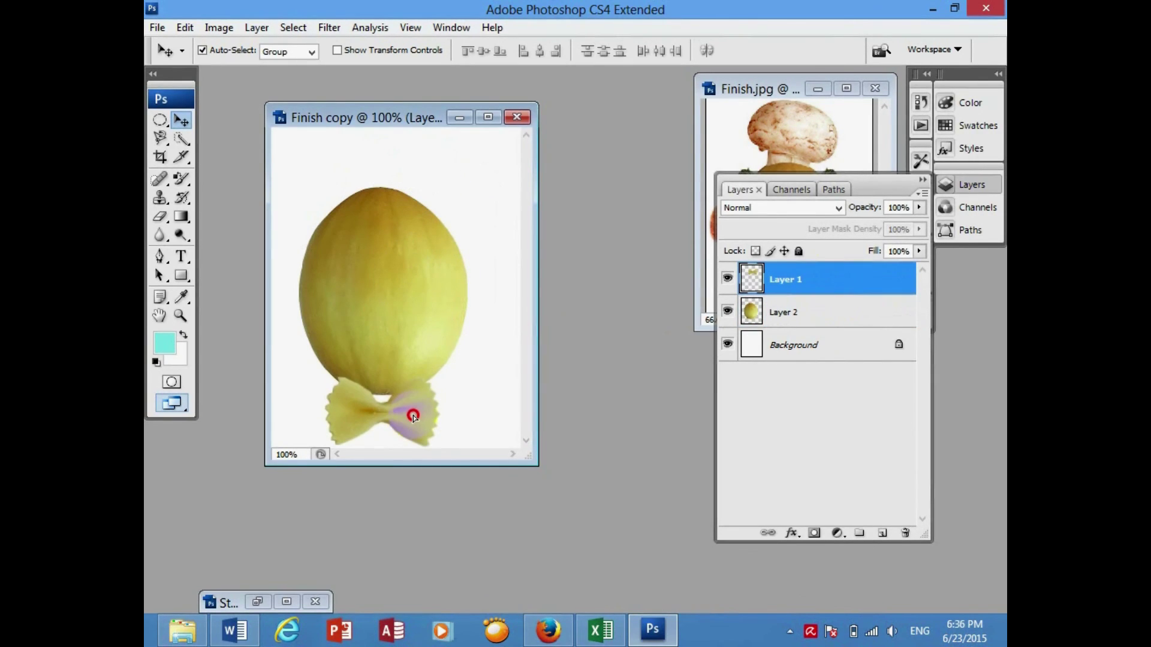
left_click(968, 184)
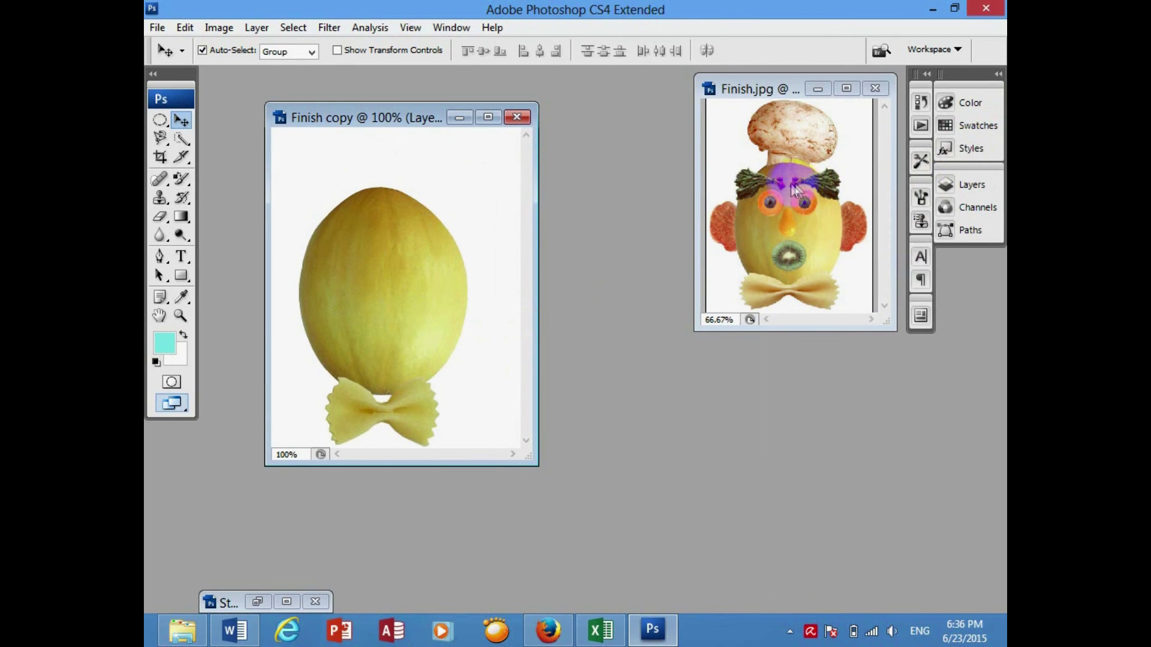
Step: Duplicate the pasta bow to the melon's top right and flip the copy horizontally
left_click_drag(376, 427, 435, 197)
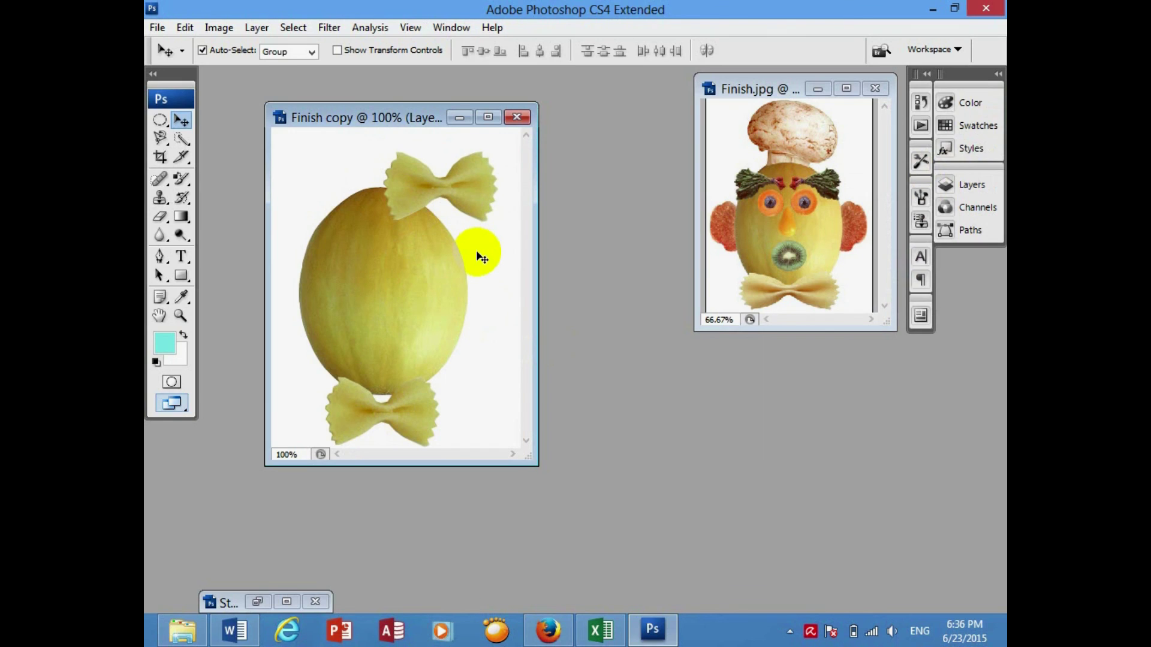
key("ctrl+t")
right_click(475, 187)
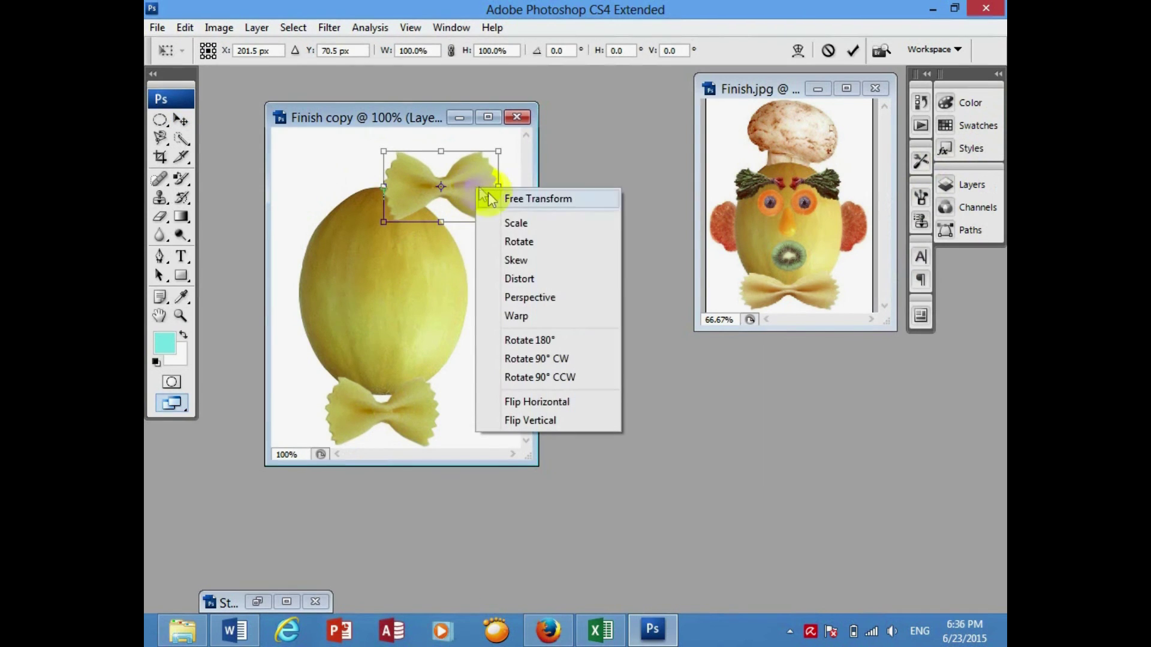
left_click(558, 403)
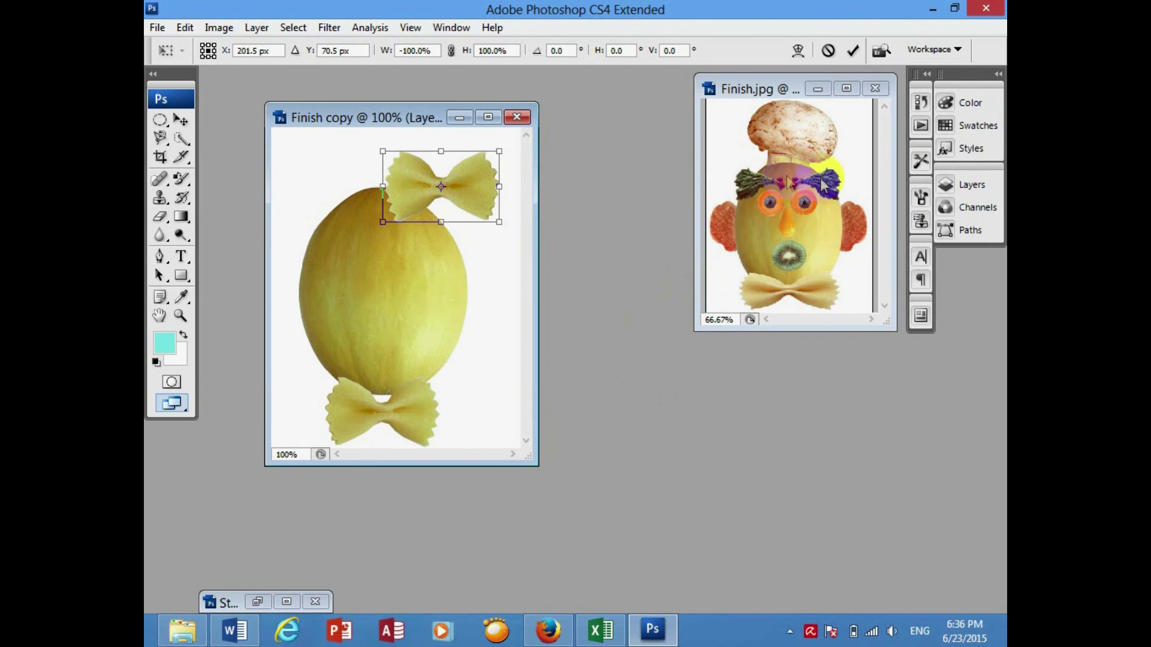
Step: Commit the flipped bow, keep Finish copy open, and bring up the Open dialog
right_click(465, 193)
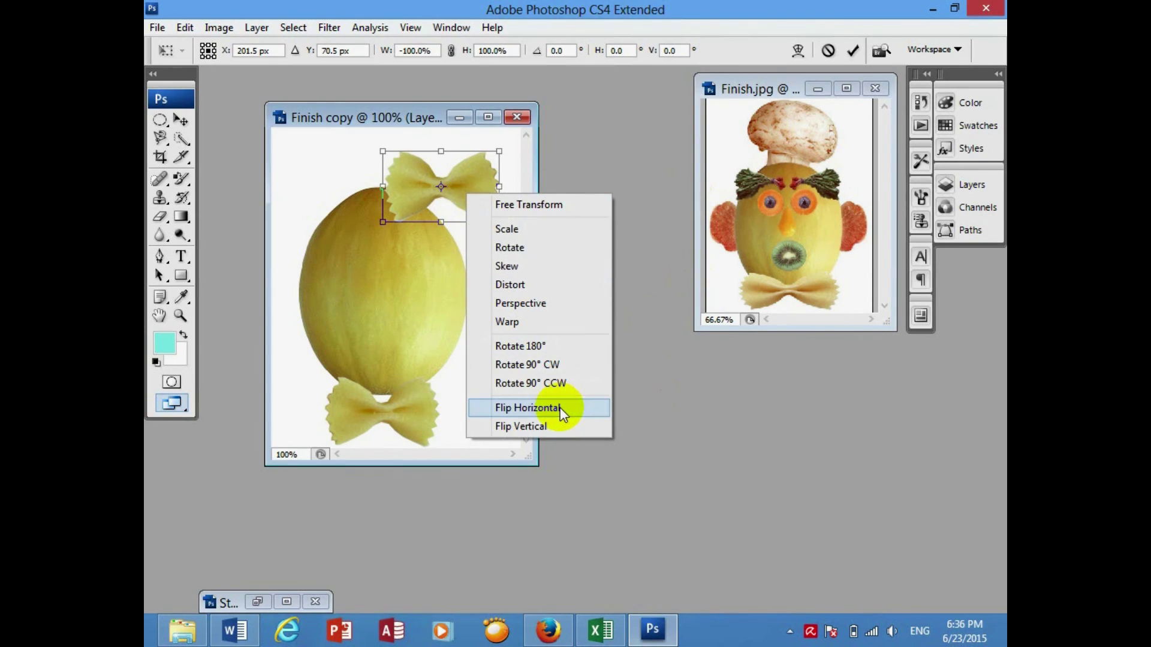
left_click(531, 114)
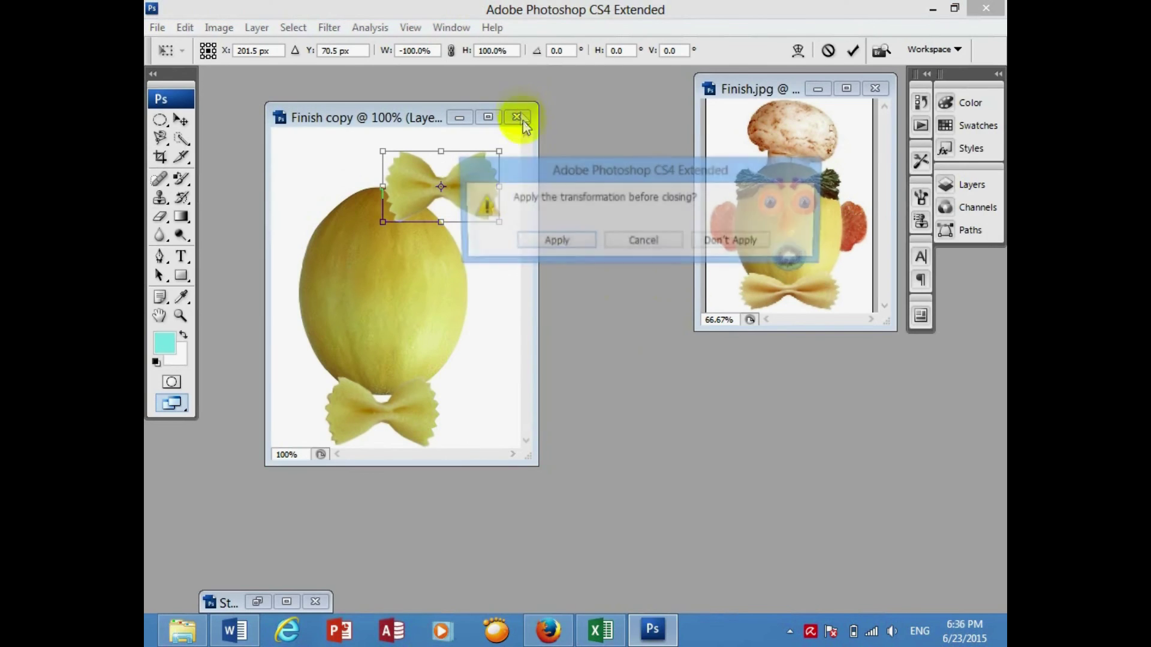
left_click(642, 243)
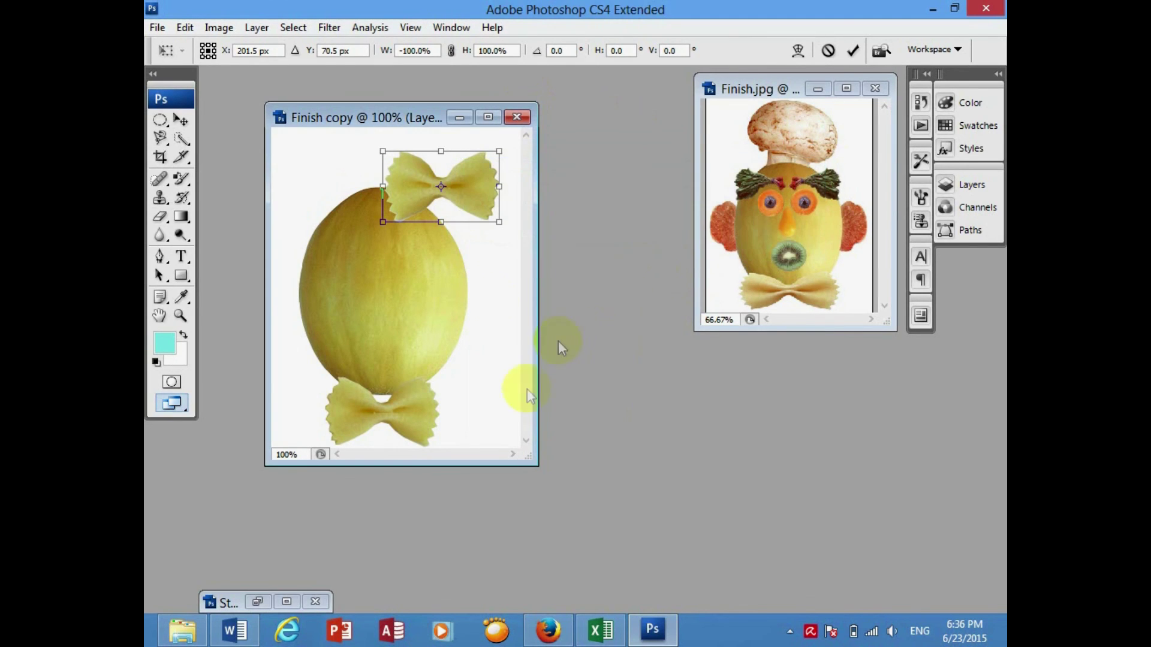
double_click(452, 200)
double_click(689, 440)
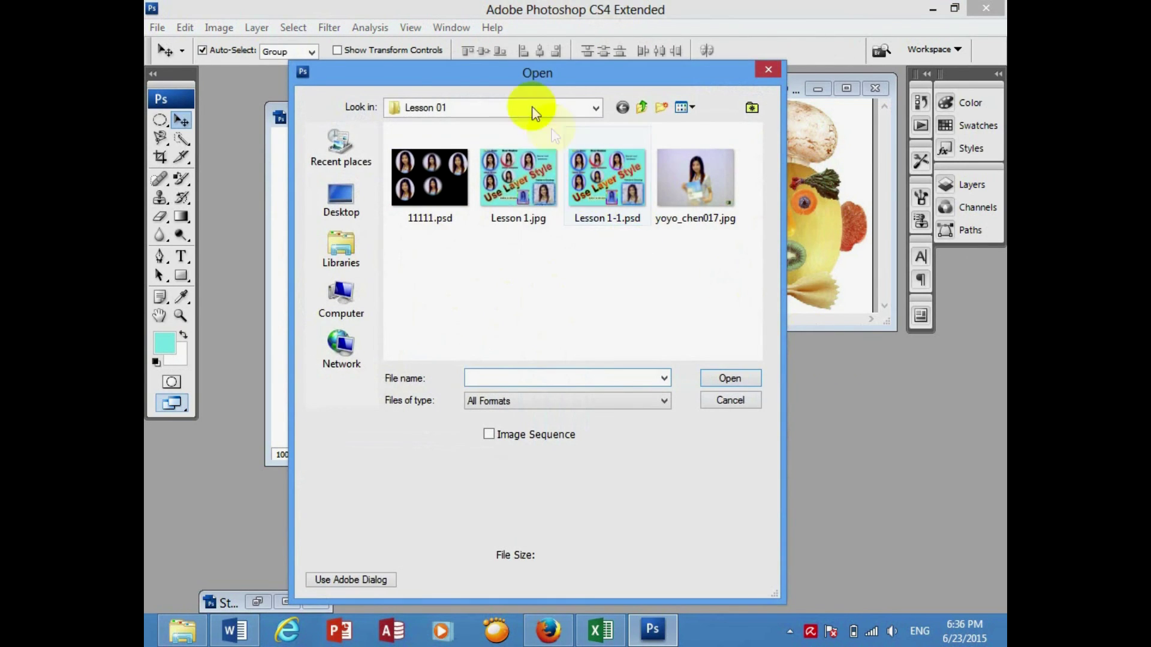
Step: Open SopharakLesson2Copy.jpg from PS1 > Lesson 02, view it, then close it
left_click(514, 104)
left_click(454, 259)
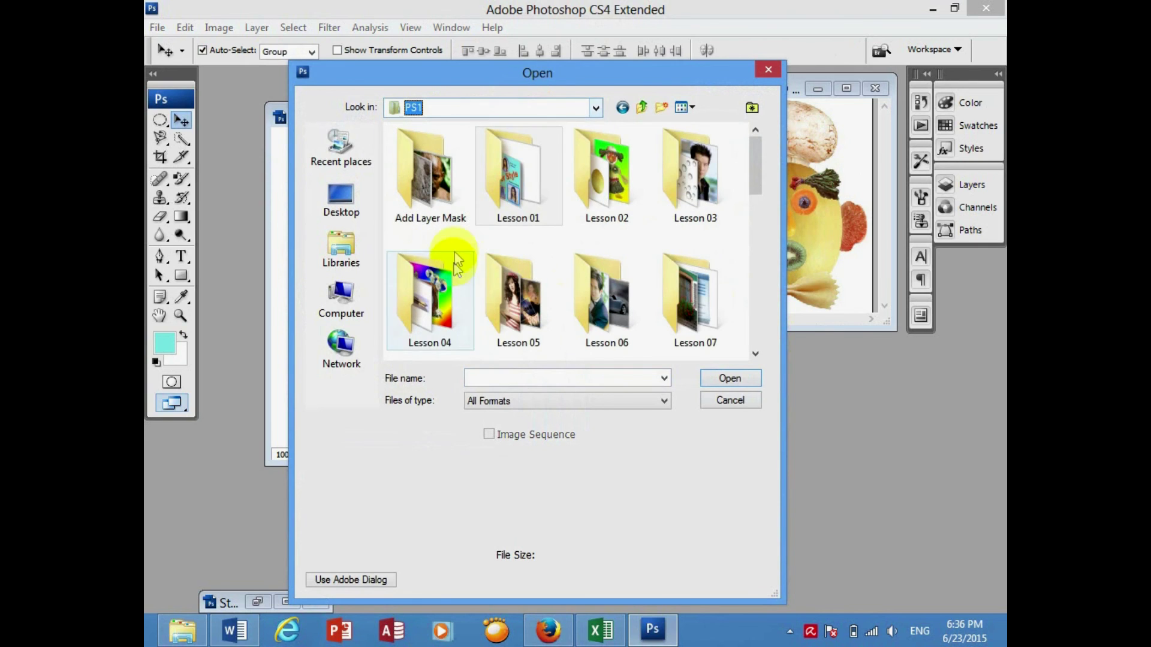
double_click(616, 190)
left_click(527, 174)
double_click(527, 174)
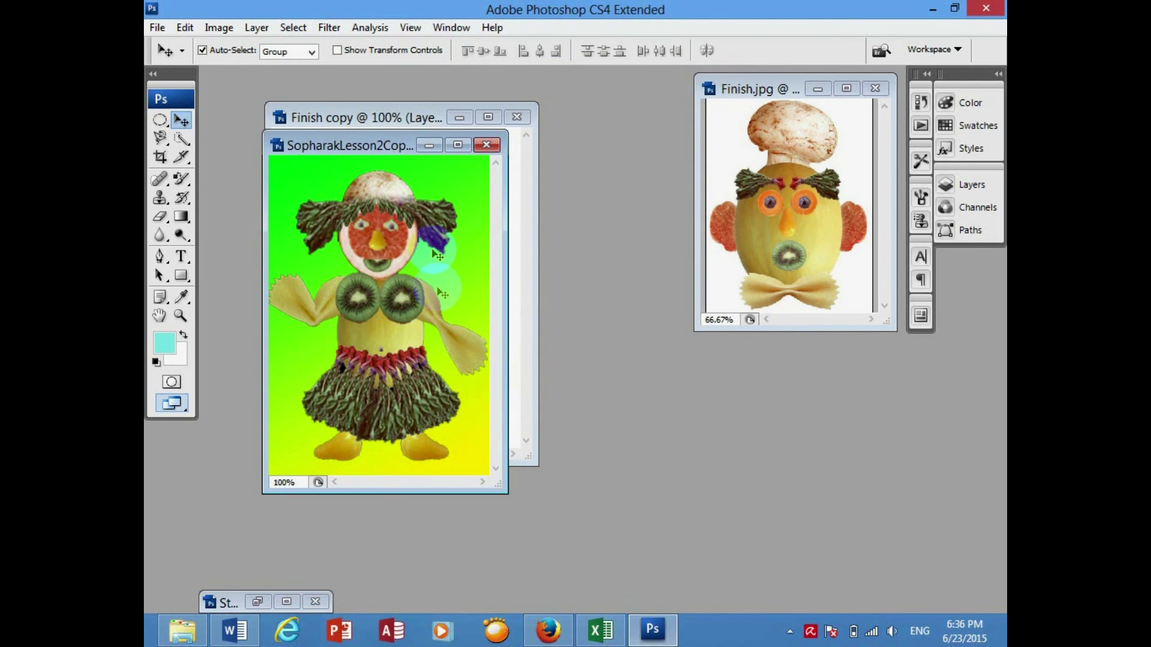
left_click_drag(384, 143, 483, 91)
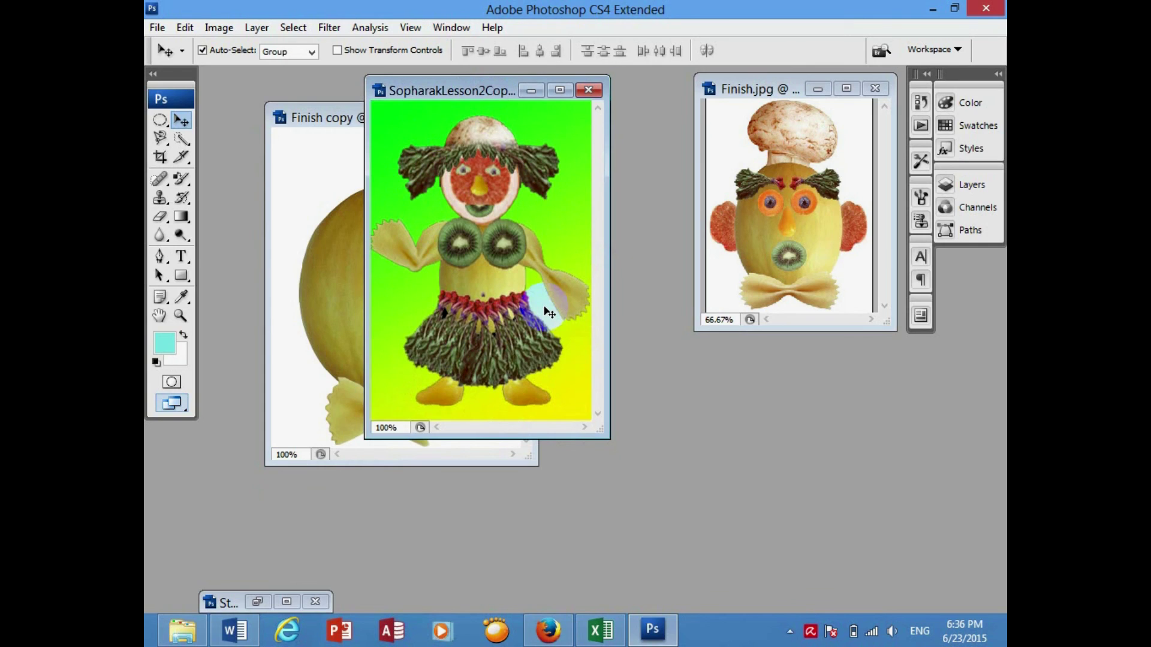
left_click(588, 90)
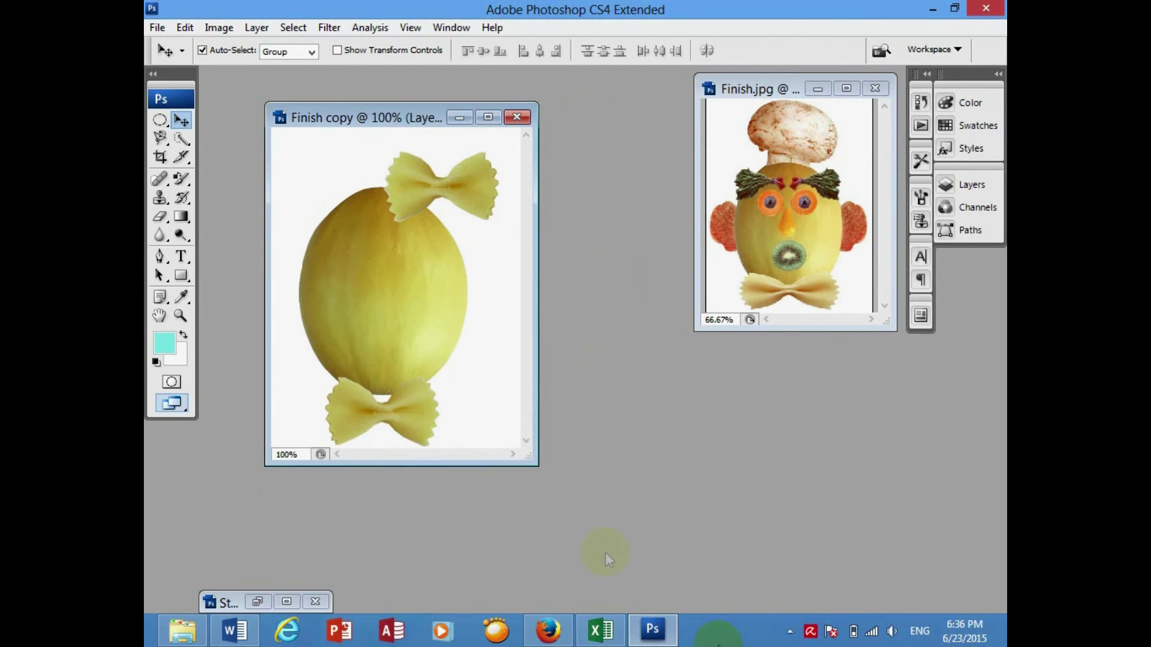